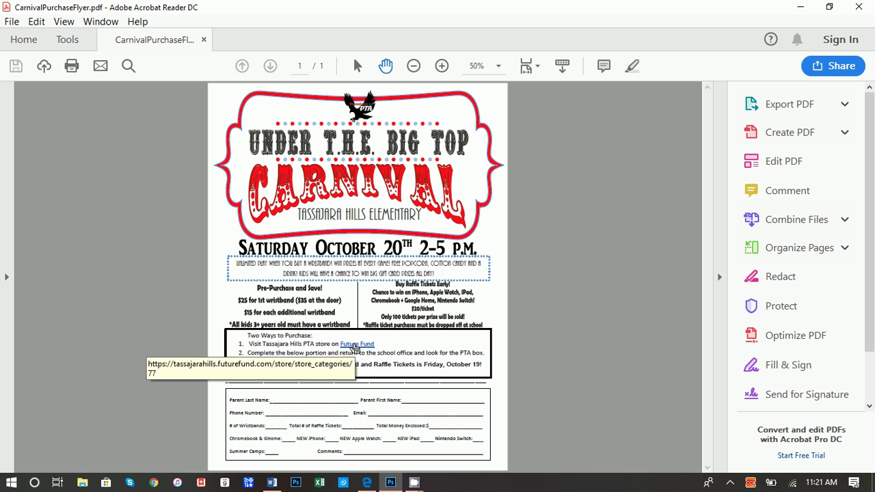
# Step: Switch to the Edge browser and look through the YouTube channel's uploads for the video on searching and installing fonts
pyautogui.click(802, 6)
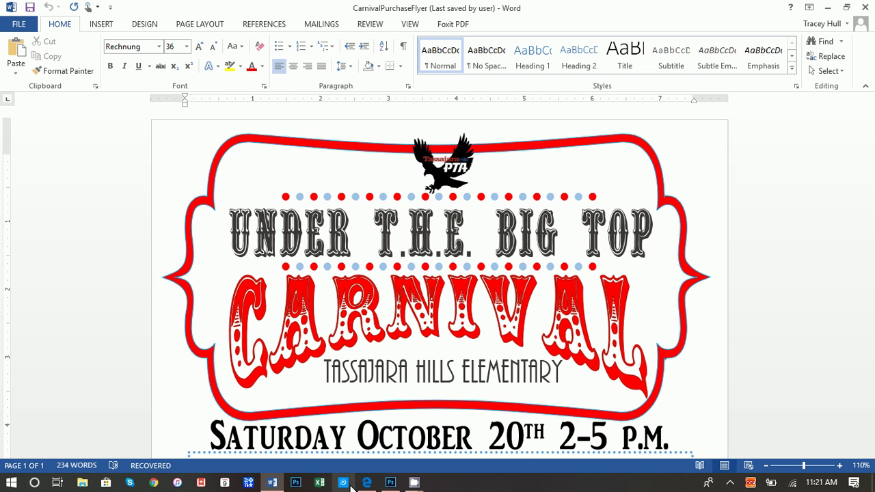
pyautogui.click(367, 483)
pyautogui.scroll(10, 786, 355)
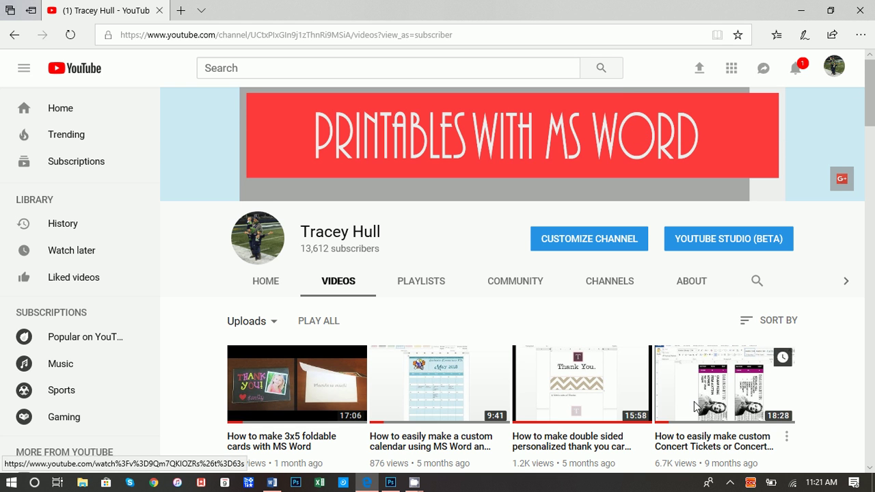
pyautogui.scroll(-1, 698, 407)
pyautogui.scroll(-3, 278, 383)
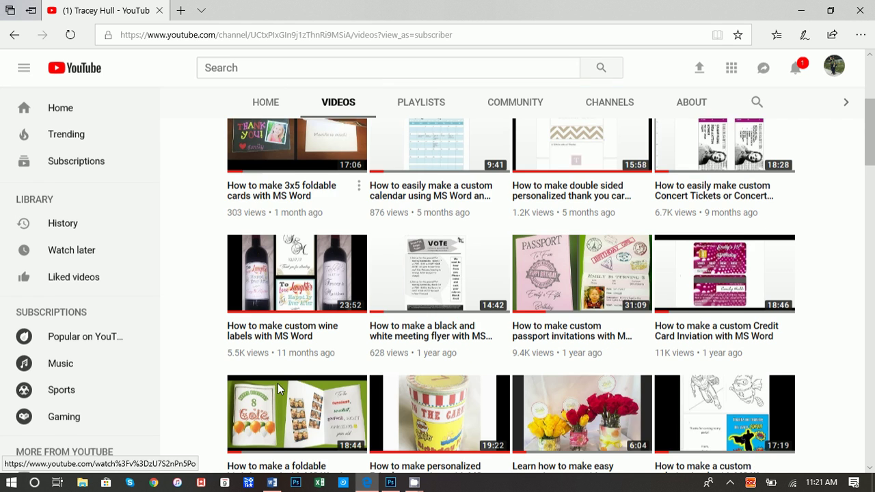
pyautogui.scroll(-9, 314, 333)
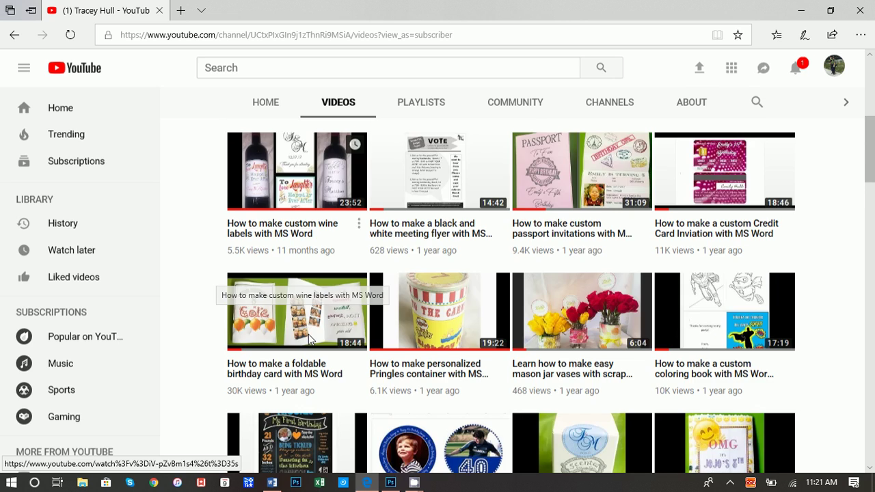
pyautogui.scroll(-10, 428, 370)
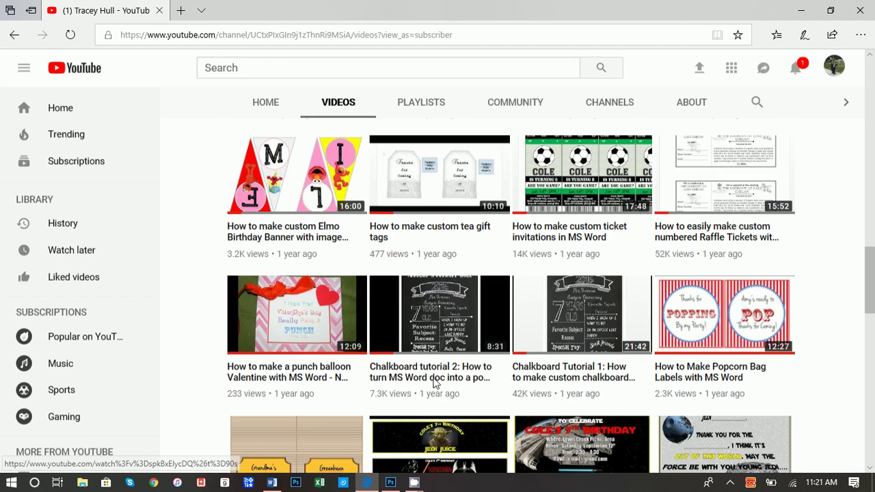
pyautogui.scroll(-3, 436, 382)
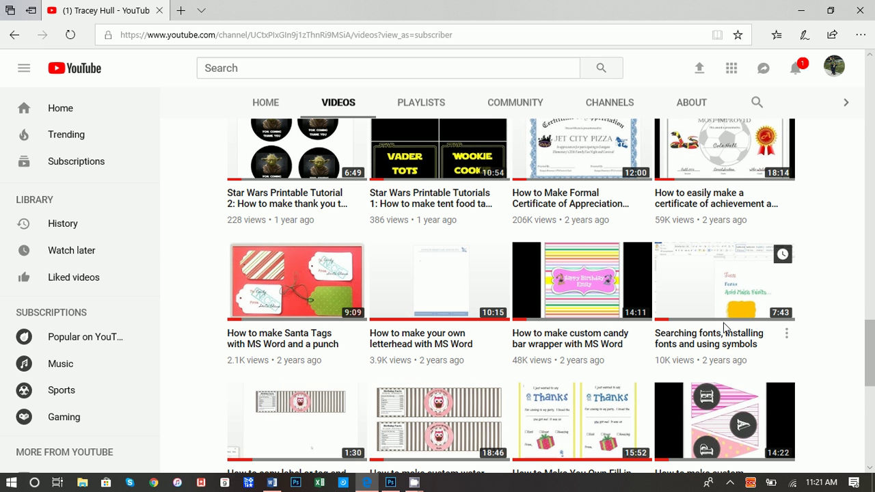
pyautogui.scroll(1, 725, 327)
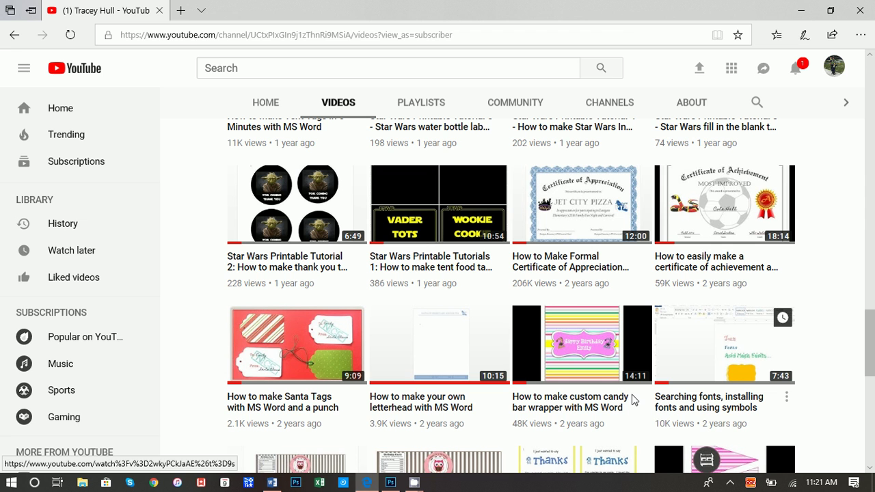
# Step: Switch back to Word and create a new blank document
pyautogui.click(272, 482)
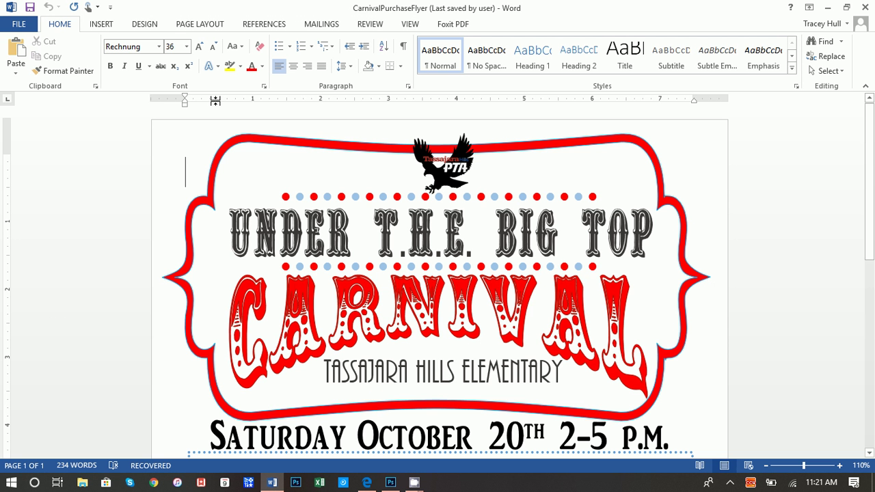
pyautogui.click(19, 24)
pyautogui.click(28, 80)
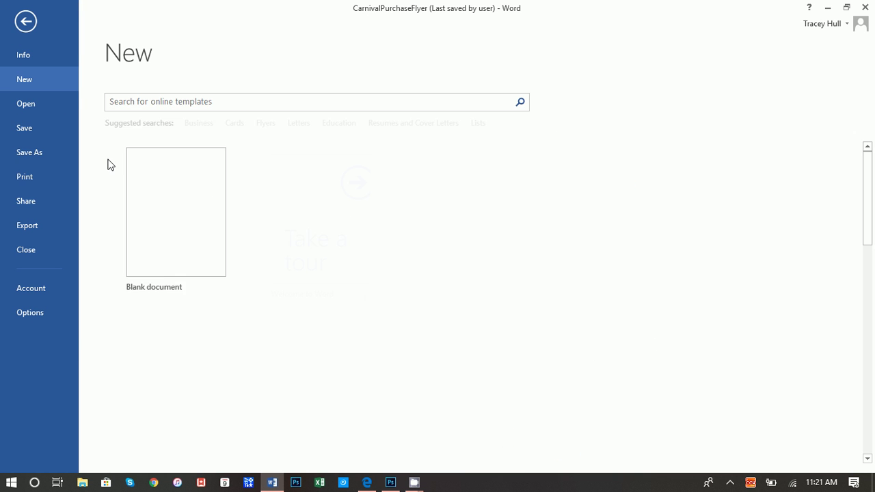
pyautogui.click(168, 180)
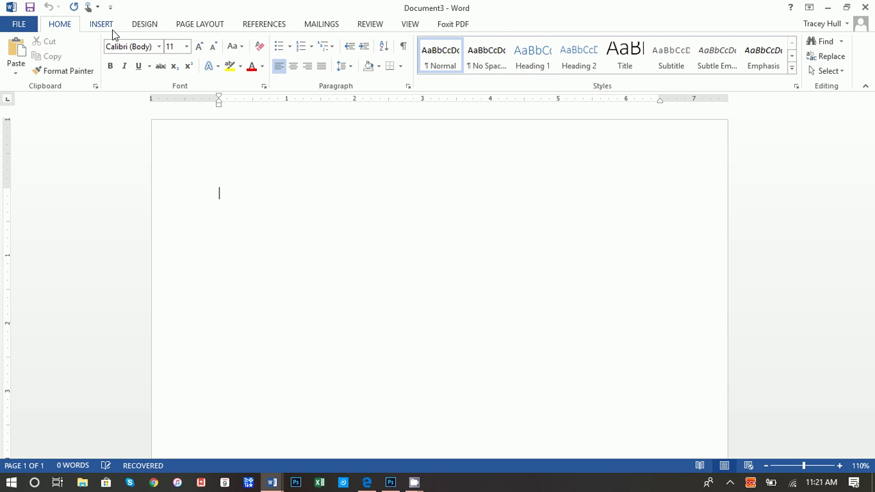
# Step: Set the page margins to Narrow, 0.5" on all sides
pyautogui.click(201, 24)
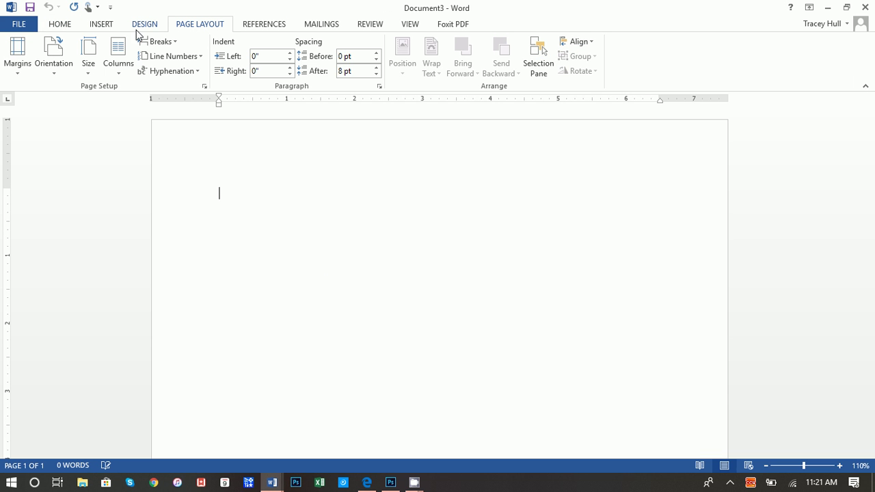
pyautogui.click(21, 54)
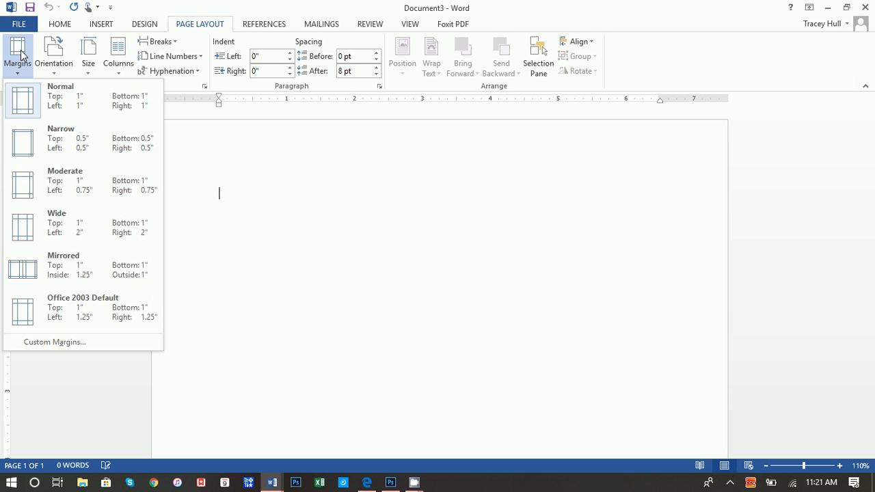
pyautogui.click(38, 141)
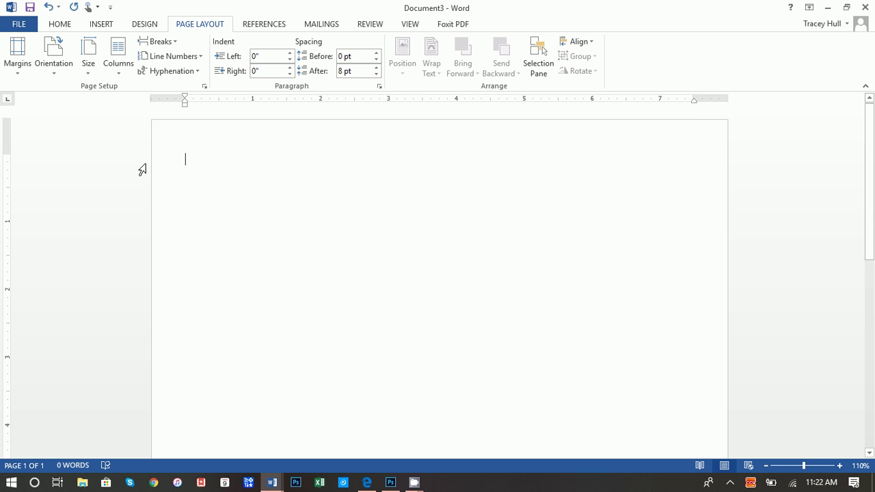
# Step: Draw a text box about 7.85" wide and 3.83" high across the upper part of the page, between the side margins
pyautogui.click(101, 25)
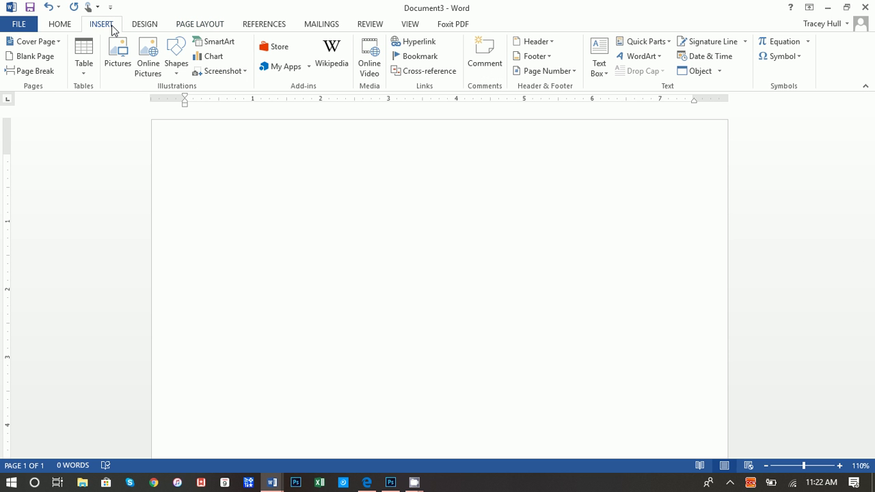
pyautogui.click(599, 58)
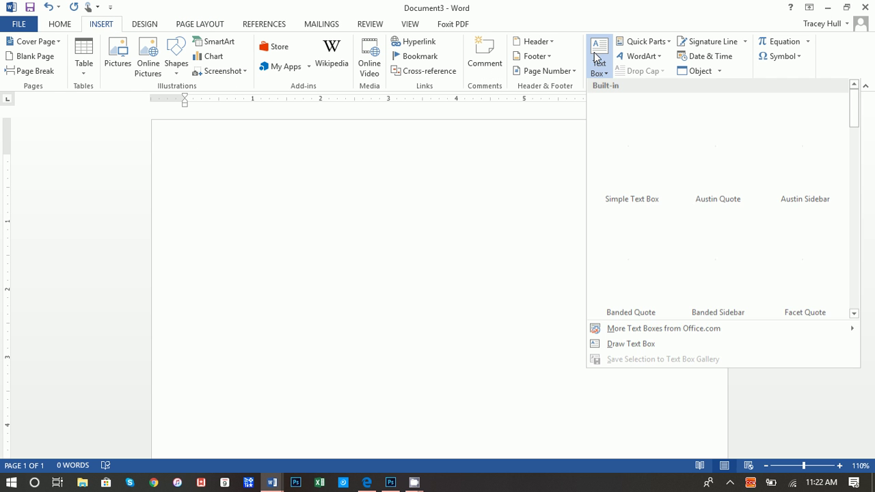
pyautogui.click(643, 347)
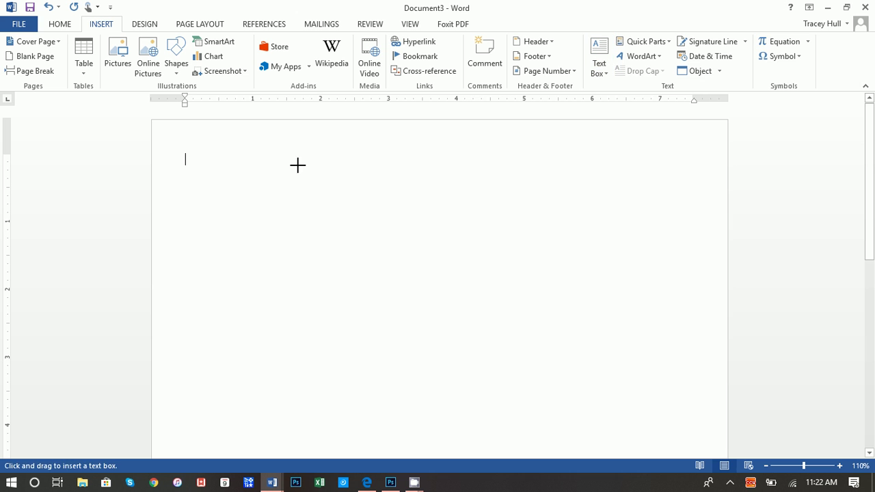
pyautogui.moveTo(167, 151); pyautogui.dragTo(701, 412)
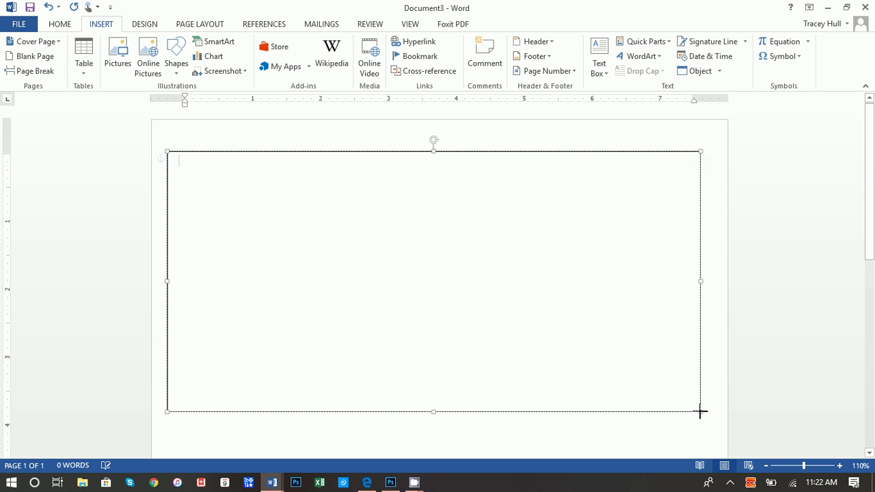
pyautogui.moveTo(530, 152); pyautogui.dragTo(536, 151)
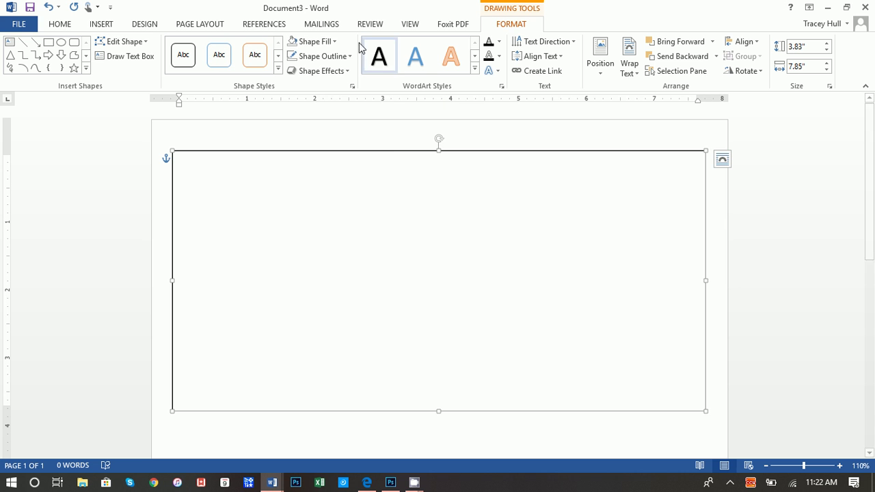
# Step: Remove the text box's fill and outline by setting No Fill and No Outline
pyautogui.click(313, 42)
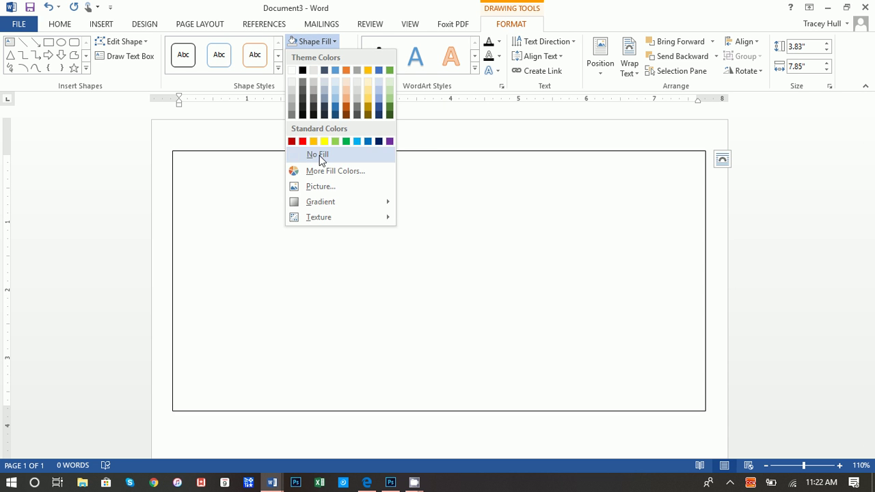
pyautogui.click(318, 154)
pyautogui.click(322, 56)
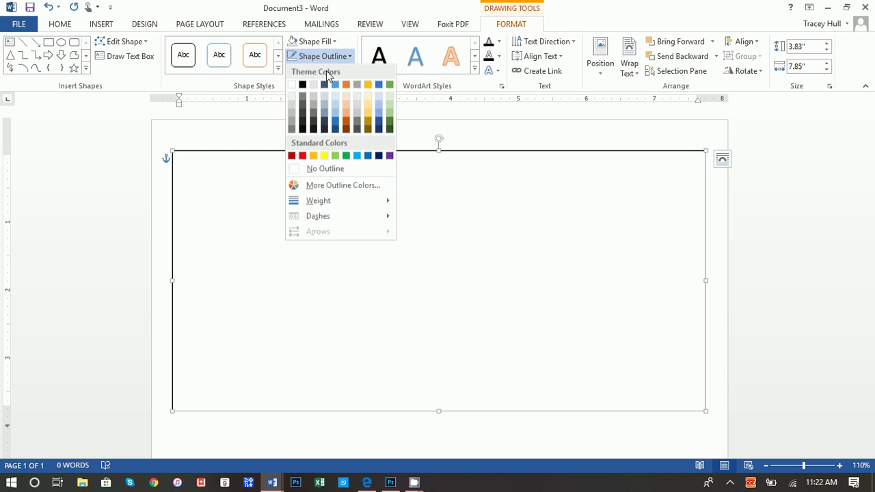
pyautogui.click(327, 169)
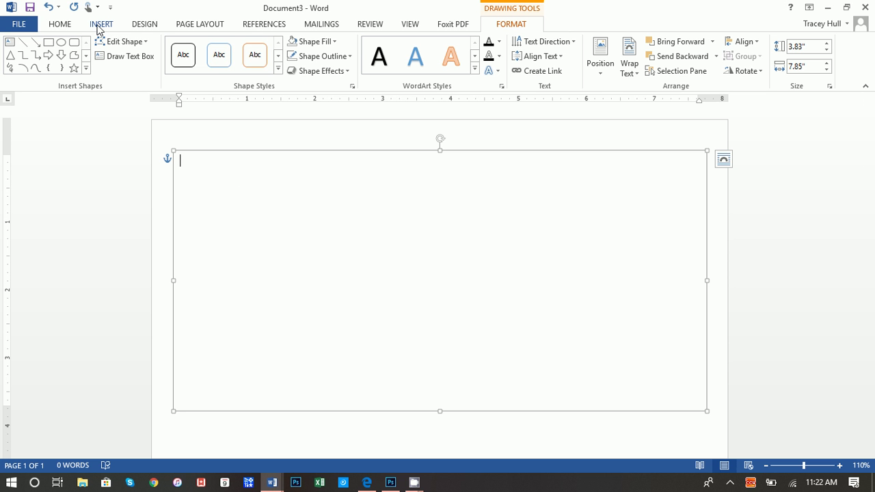
# Step: Examine the frame around the title in the CarnivalPurchaseFlyer document and return to the new blank document
pyautogui.click(272, 486)
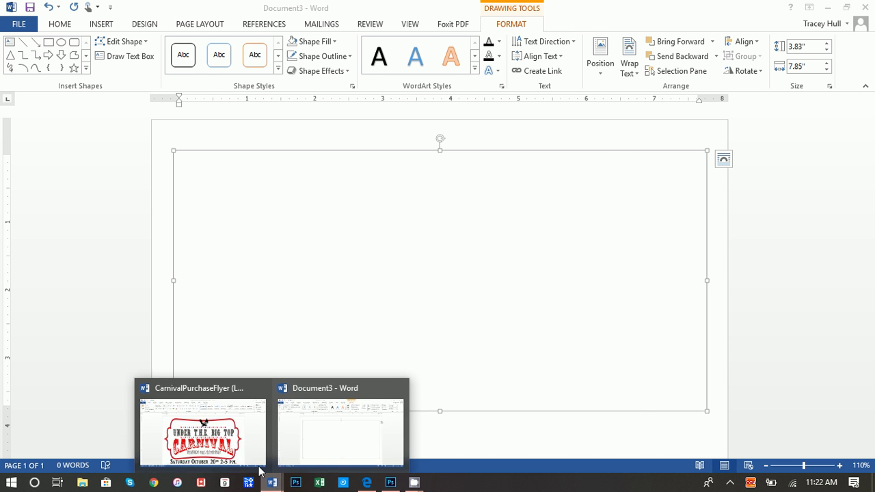
pyautogui.click(203, 434)
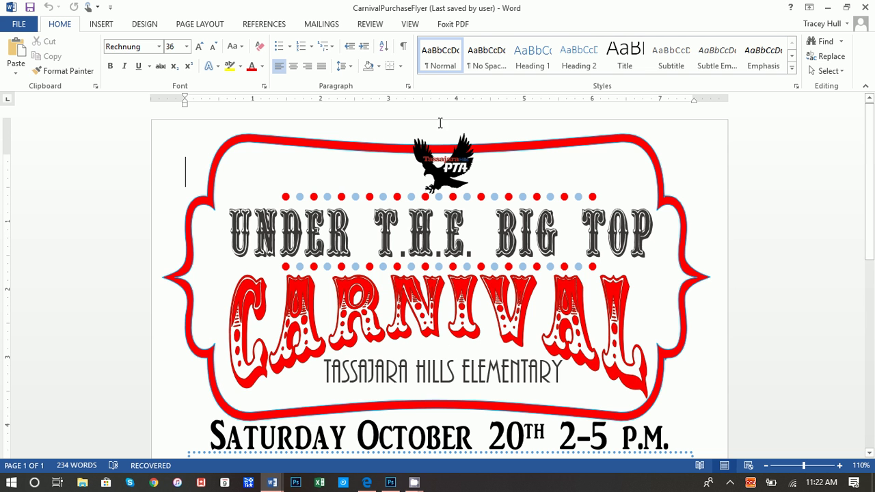
pyautogui.click(272, 482)
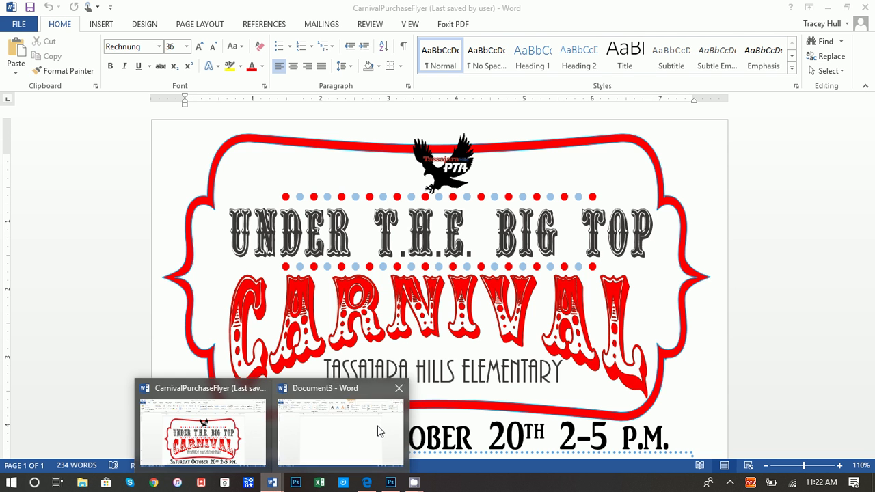
pyautogui.click(378, 430)
# Step: Insert the frame symbol with character code 0054 from the KG Flavor And Frames Four font into the text box
pyautogui.click(101, 24)
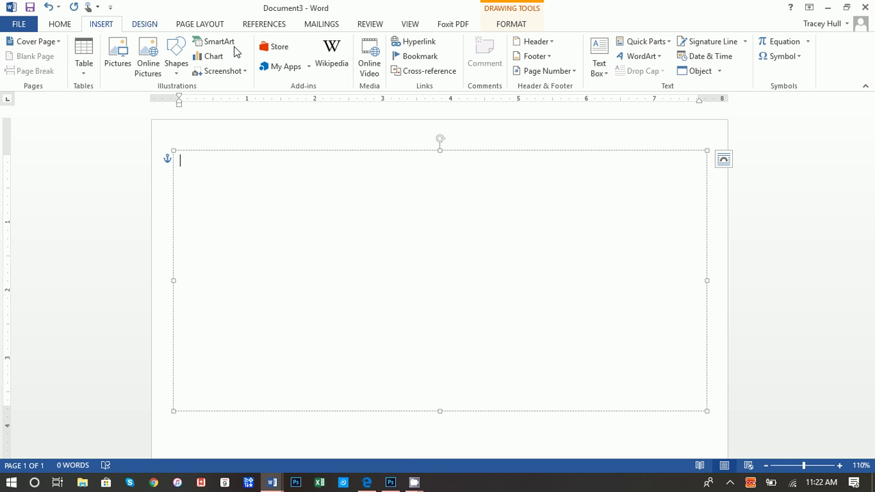
pyautogui.click(777, 57)
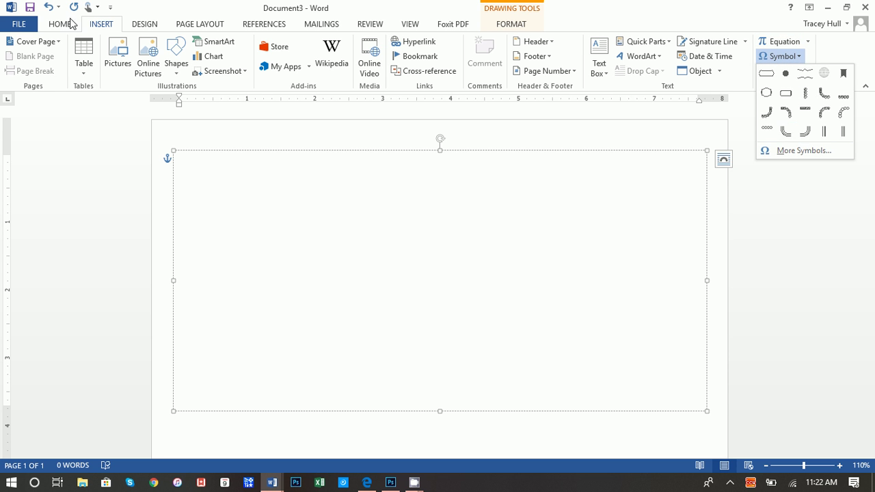
pyautogui.click(107, 28)
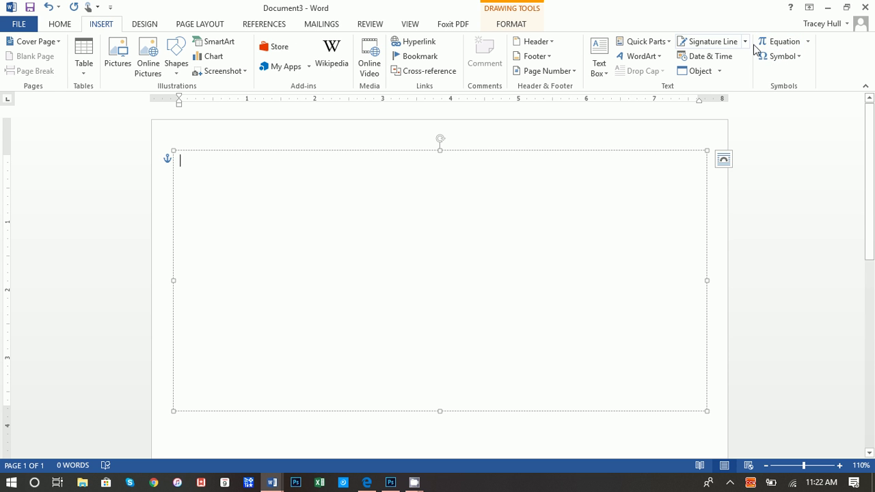
pyautogui.click(780, 57)
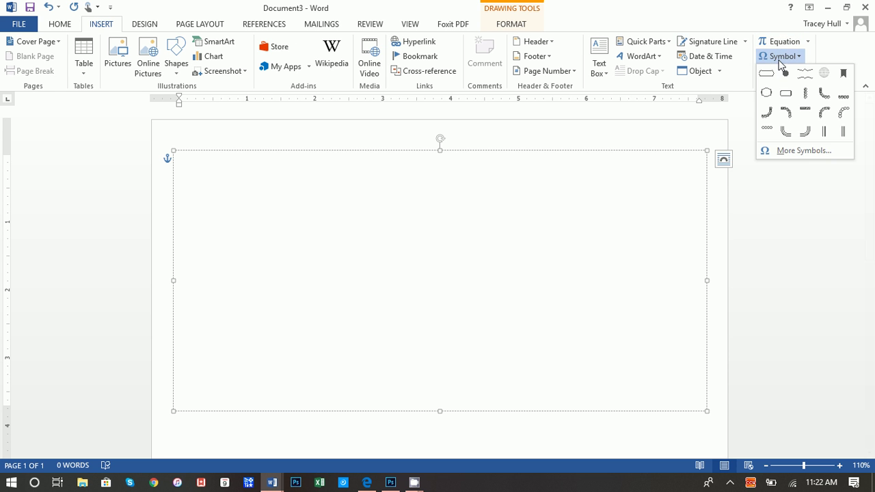
pyautogui.click(794, 152)
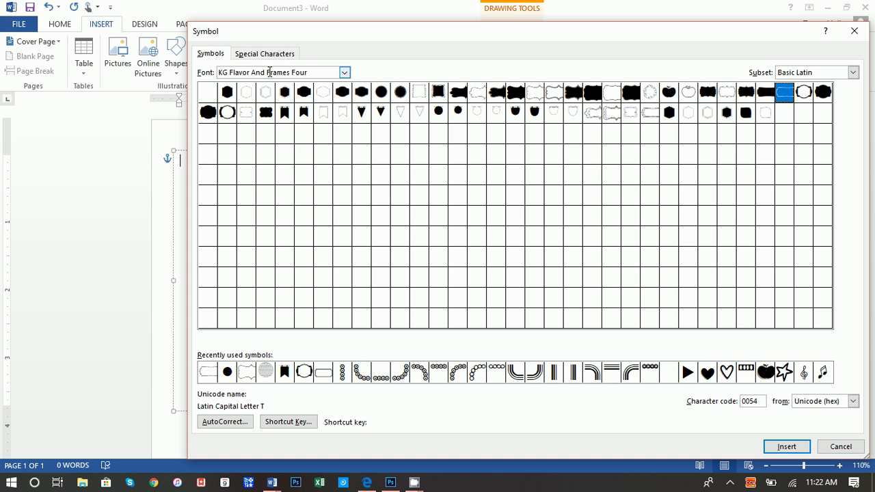
pyautogui.click(311, 73)
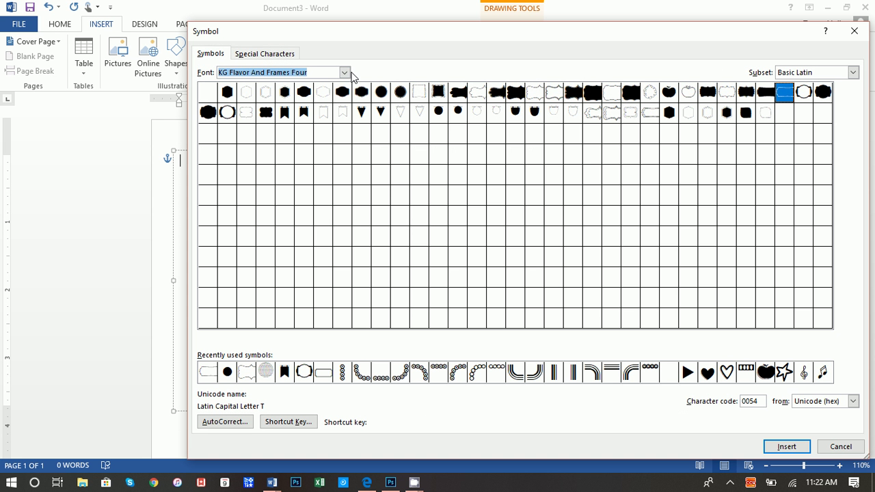
pyautogui.click(345, 73)
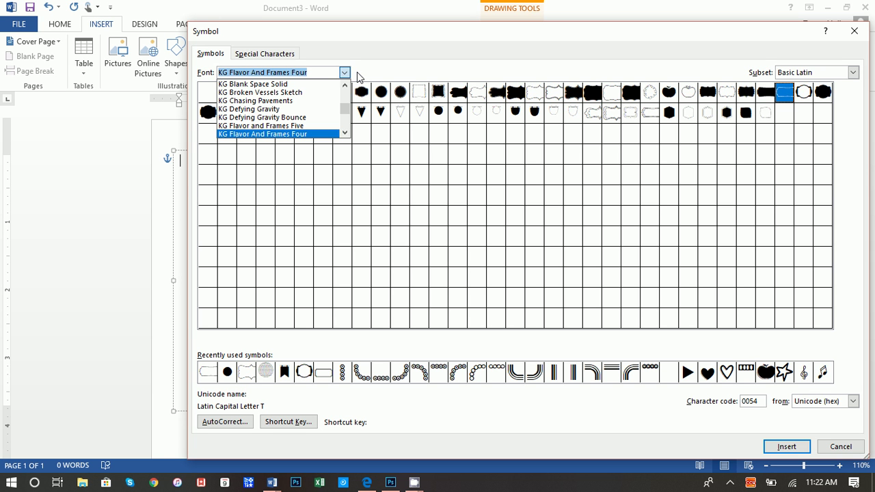
pyautogui.click(358, 73)
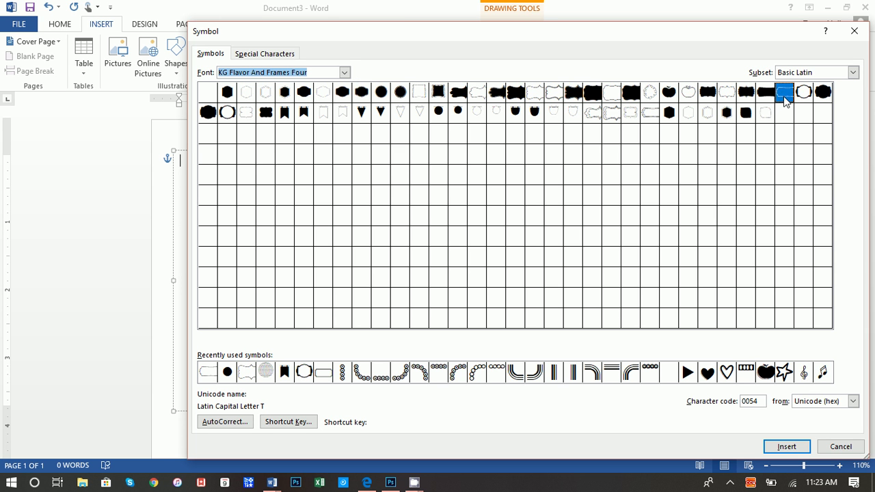
pyautogui.doubleClick(787, 101)
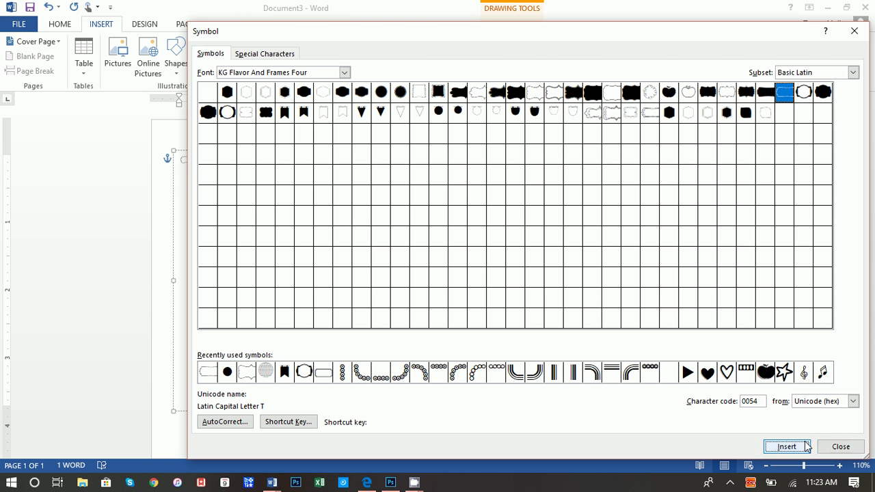
pyautogui.click(841, 446)
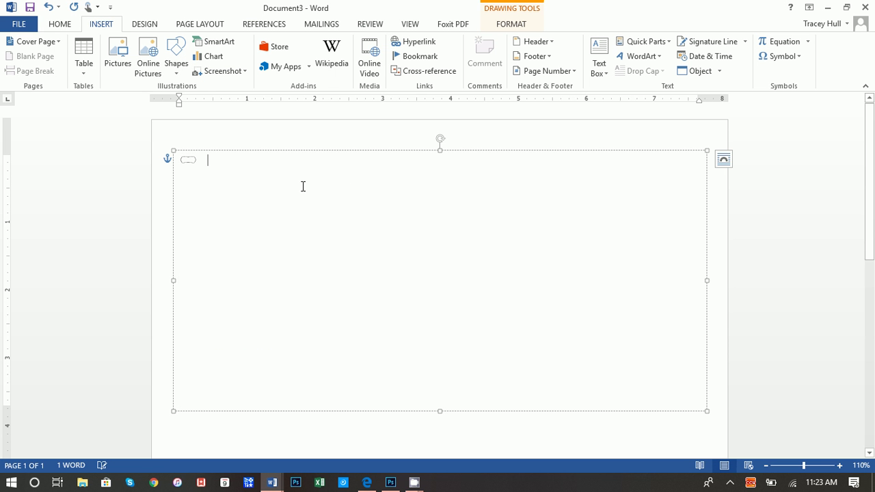
# Step: Stretch the frame symbol to fill its text box using the first Warp text transform
pyautogui.click(168, 162)
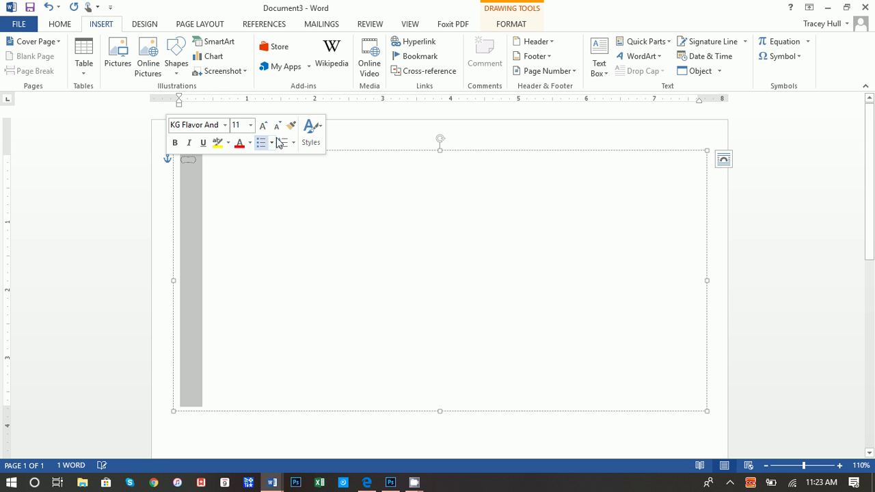
pyautogui.click(511, 24)
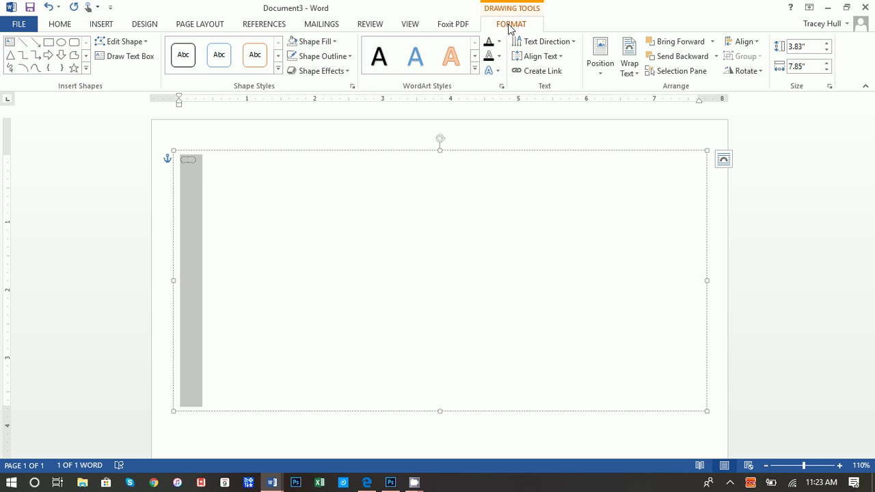
pyautogui.click(493, 72)
pyautogui.moveTo(517, 236)
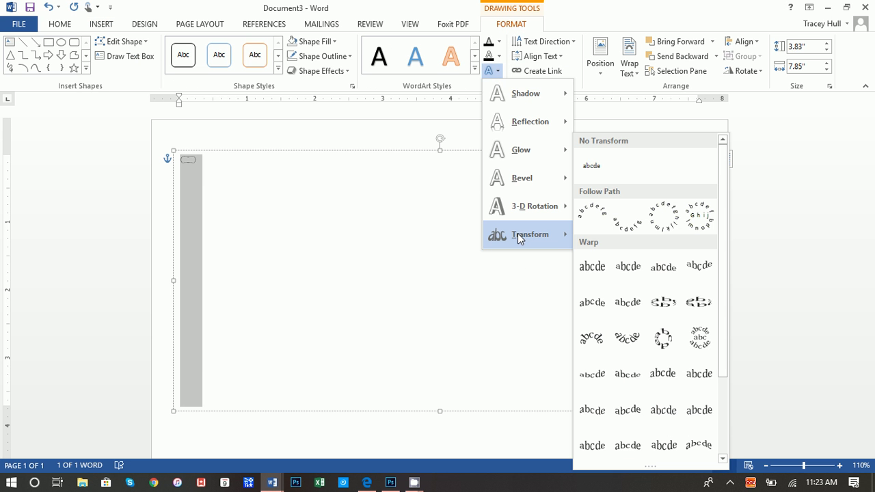
pyautogui.click(594, 268)
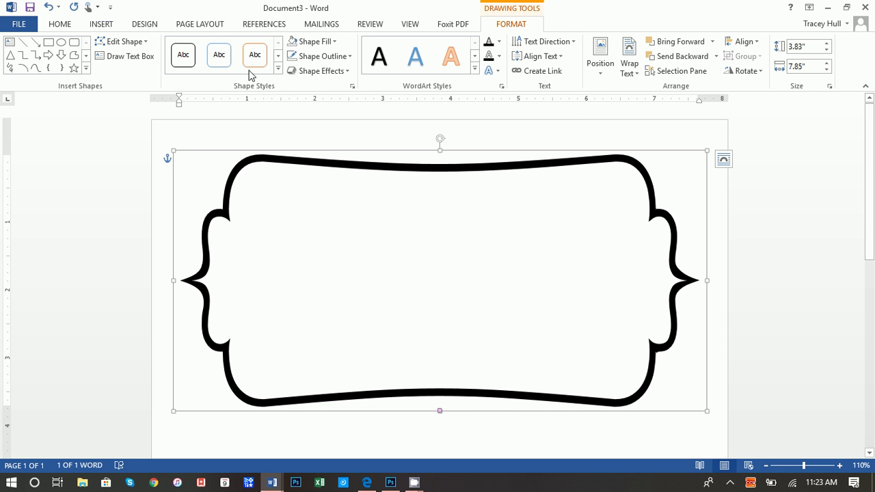
# Step: Color the frame symbol red
pyautogui.click(679, 276)
pyautogui.moveTo(239, 254); pyautogui.dragTo(131, 211)
pyautogui.click(59, 24)
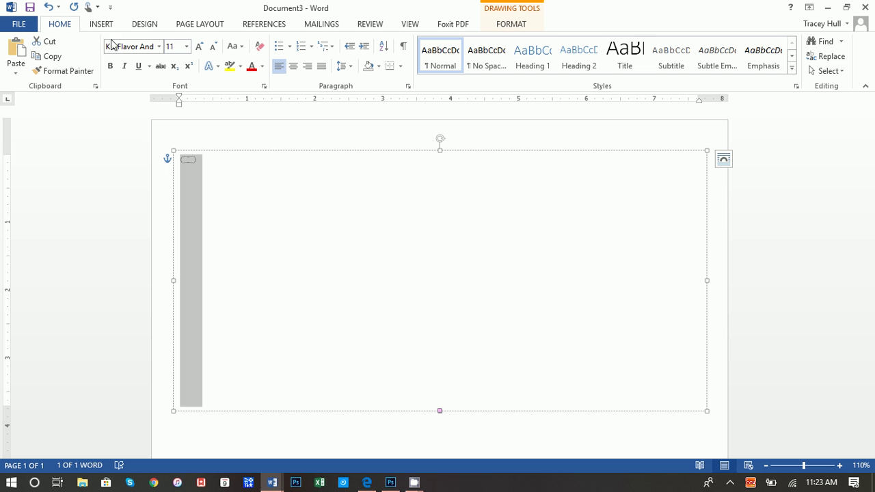
pyautogui.click(251, 69)
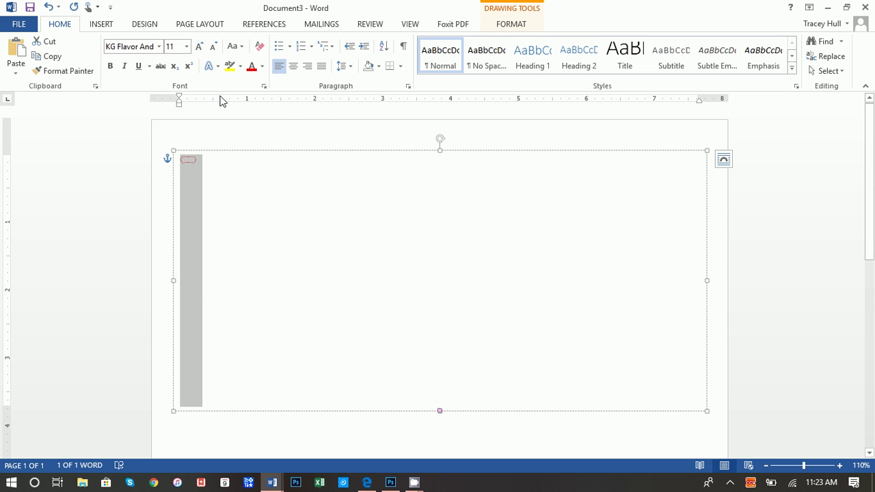
# Step: Give the frame symbol a 1 pt text outline in the darker blue theme color
pyautogui.click(214, 67)
pyautogui.moveTo(368, 198)
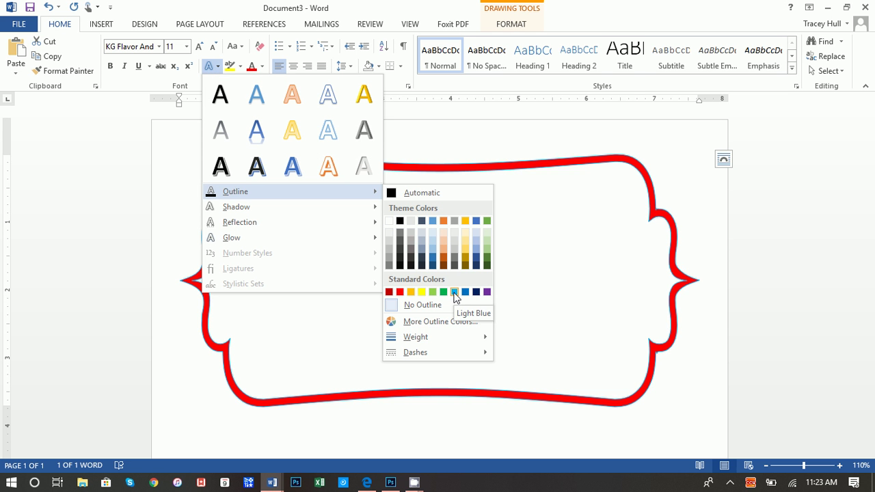
pyautogui.click(432, 261)
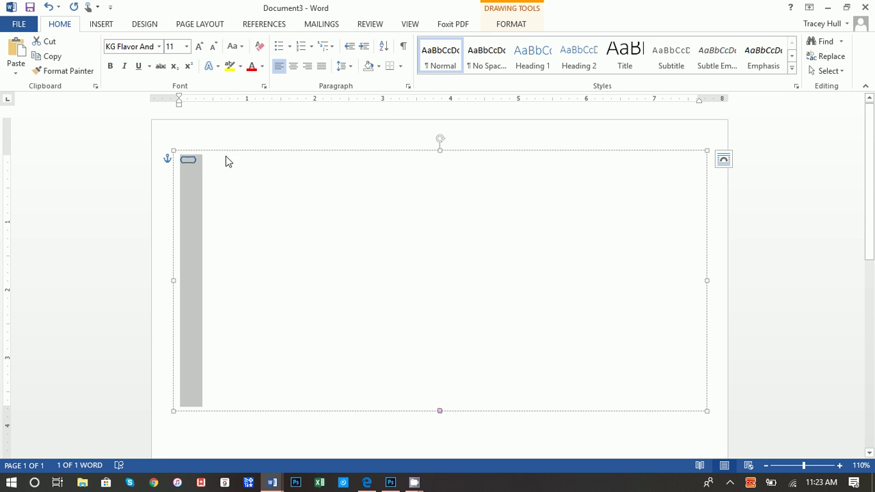
pyautogui.click(212, 67)
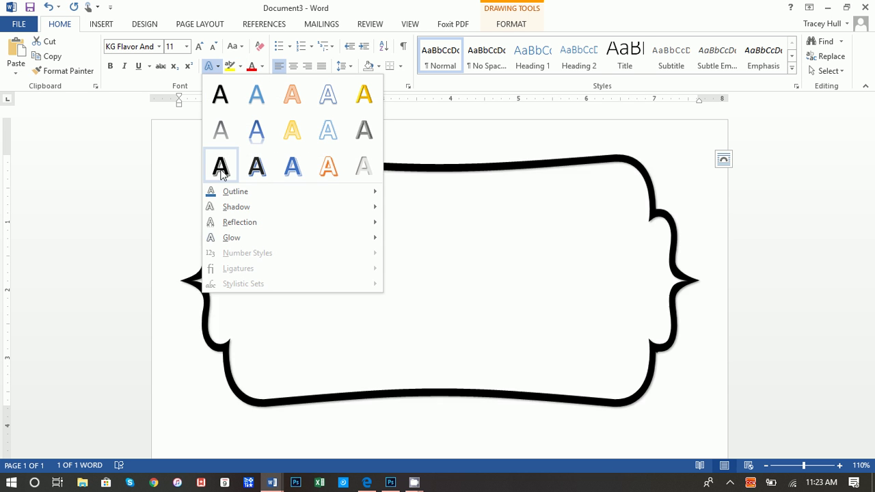
pyautogui.moveTo(231, 195)
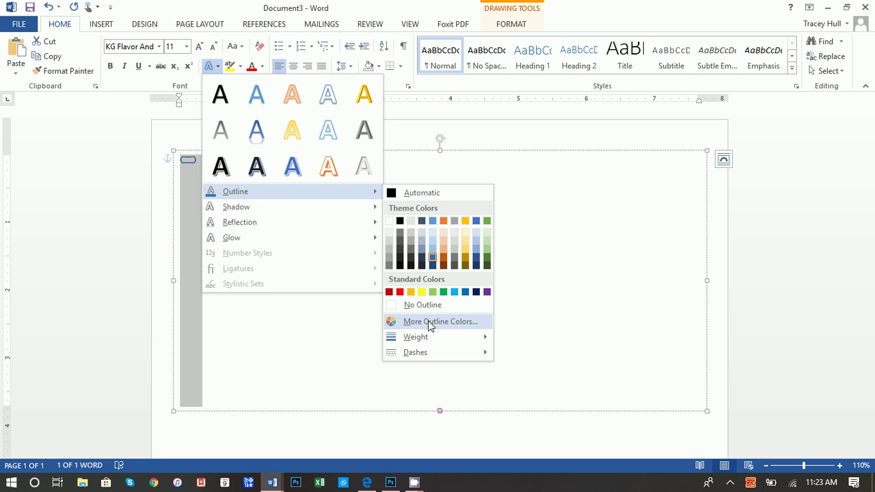
pyautogui.moveTo(432, 340)
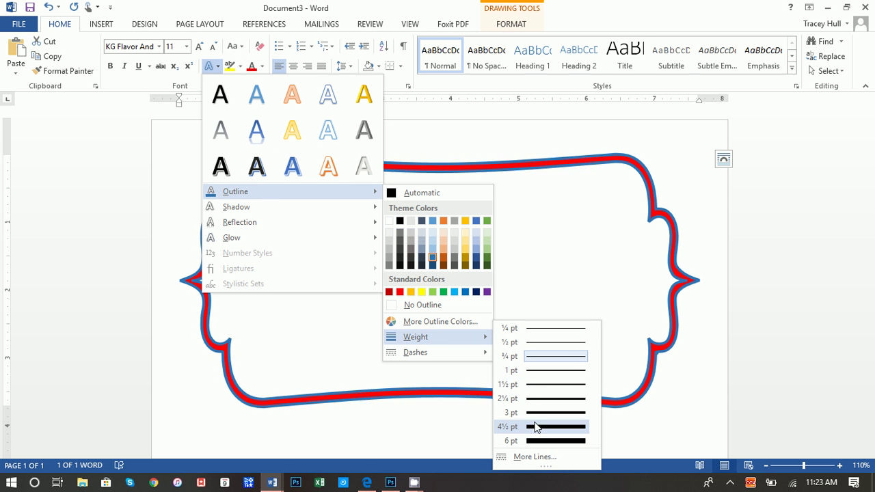
pyautogui.click(541, 372)
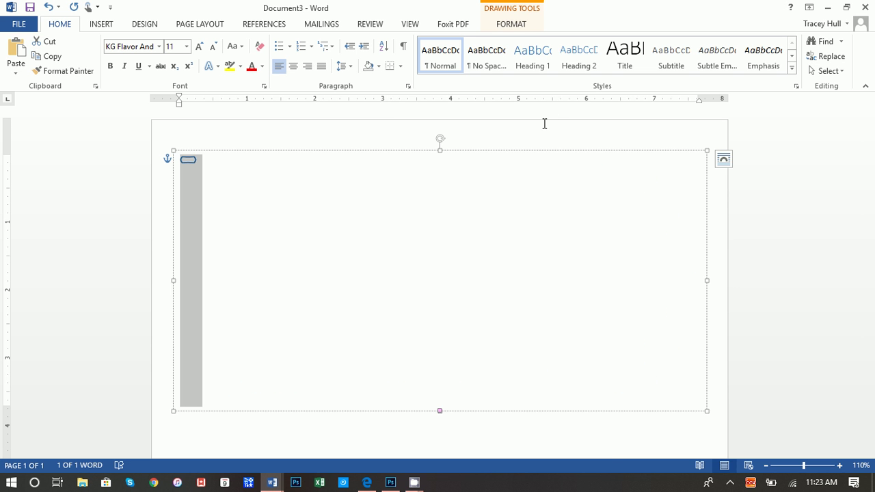
# Step: Move the frame's text box down about 2.7 inches to clear space at the top of the page
pyautogui.click(525, 170)
pyautogui.moveTo(520, 149); pyautogui.dragTo(525, 332)
pyautogui.scroll(3, 479, 182)
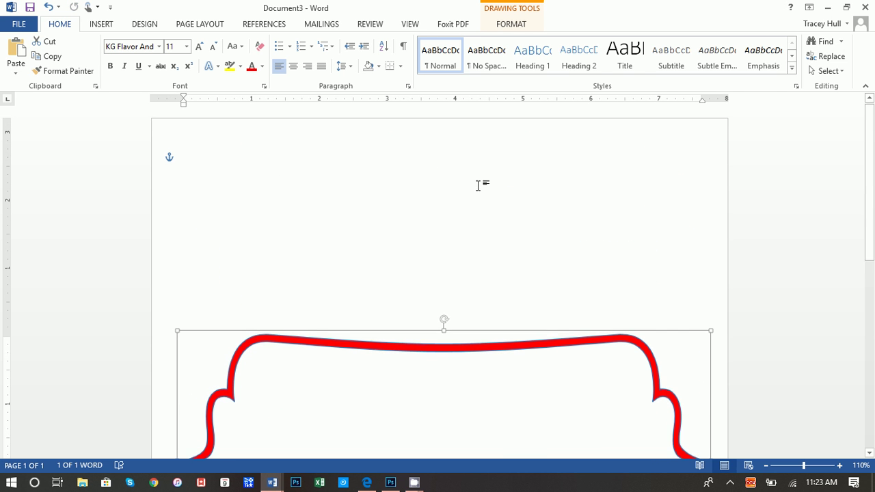
# Step: Draw a text box about 6.89" wide and 0.44" high above the frame, near the top of the page
pyautogui.click(97, 28)
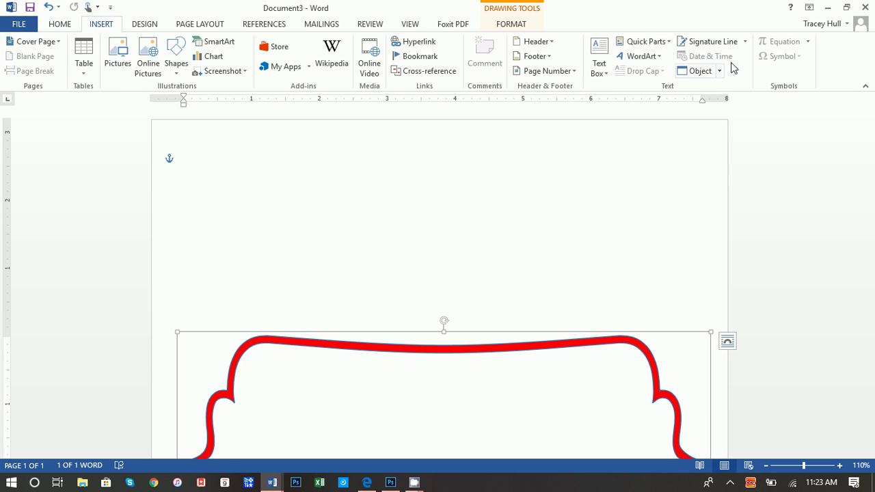
pyautogui.click(599, 69)
pyautogui.click(631, 102)
pyautogui.moveTo(198, 156); pyautogui.dragTo(667, 186)
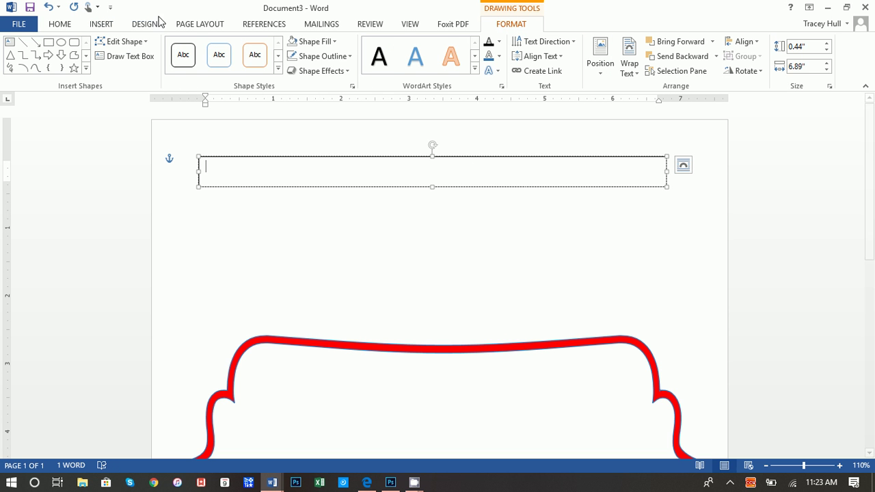
# Step: Insert six solid circle symbols, character code 108 from the Wingdings font, into the narrow text box
pyautogui.click(112, 25)
pyautogui.click(780, 56)
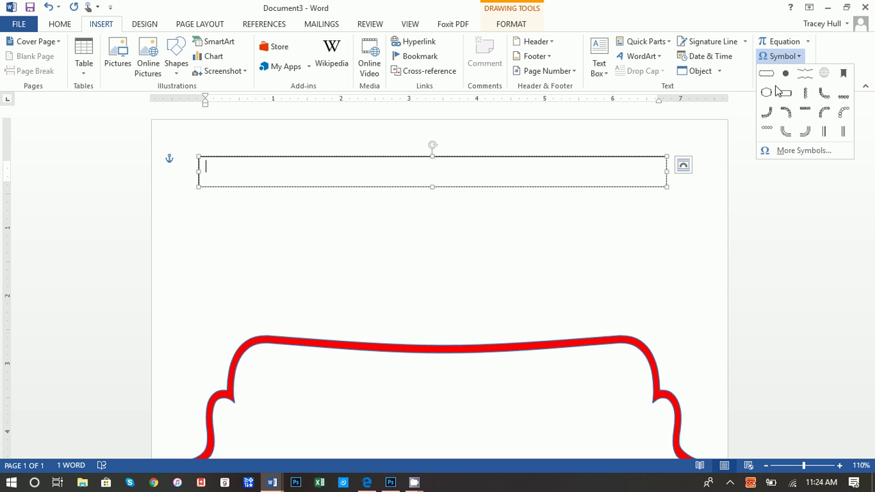
pyautogui.click(779, 149)
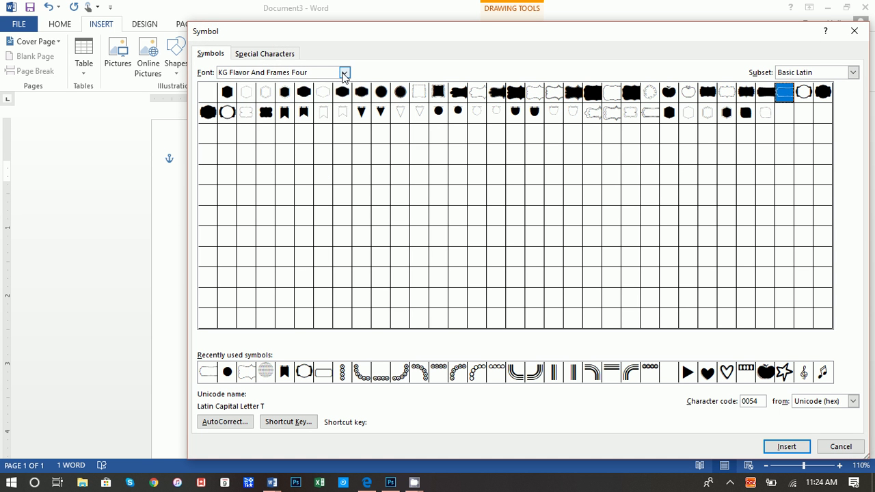
pyautogui.click(344, 73)
pyautogui.scroll(-6, 319, 123)
pyautogui.scroll(-20, 320, 123)
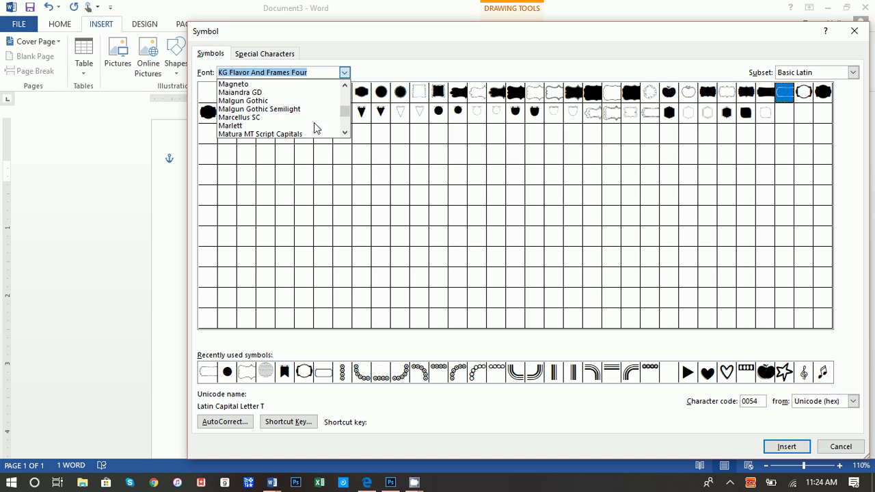
pyautogui.scroll(-20, 299, 125)
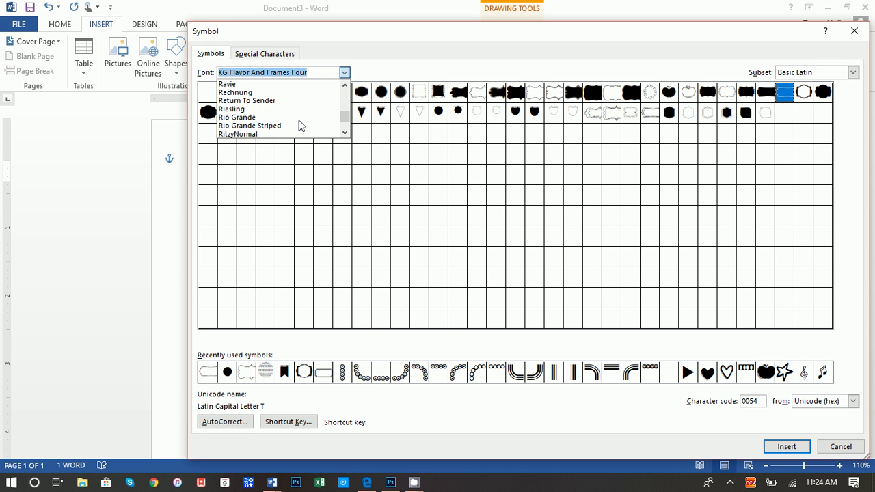
pyautogui.scroll(-5, 299, 130)
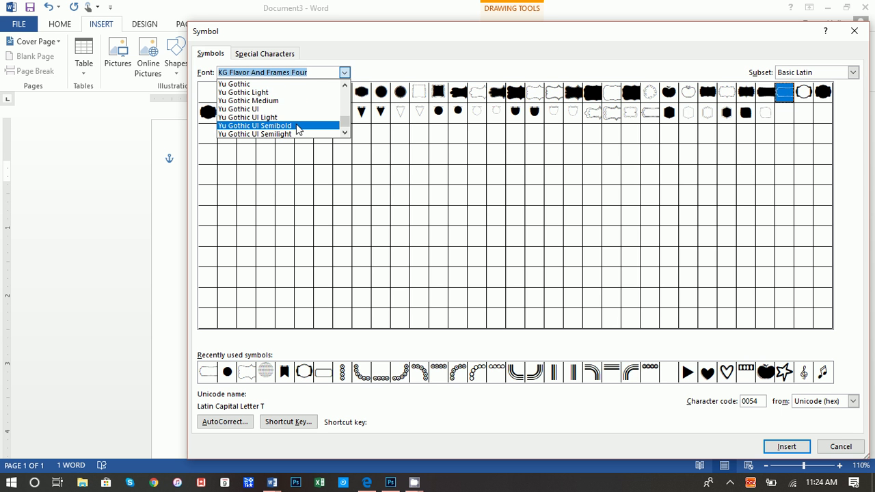
pyautogui.scroll(5, 297, 129)
pyautogui.scroll(-2, 296, 130)
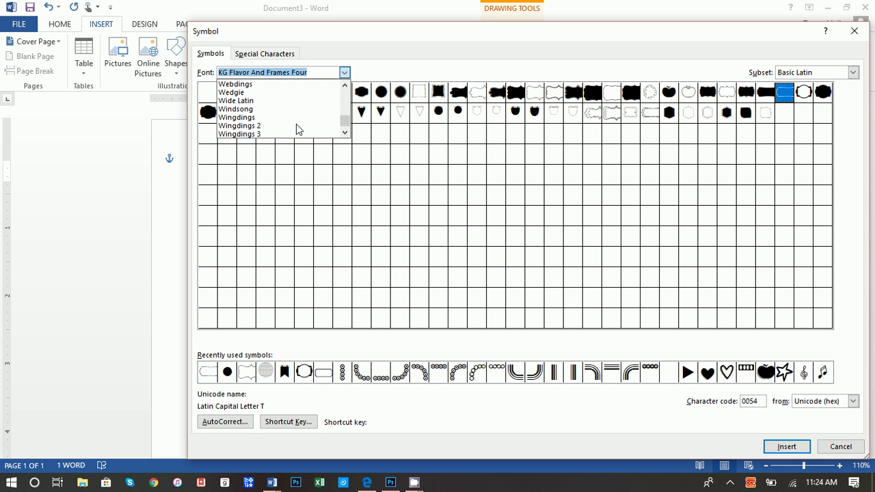
pyautogui.click(295, 117)
pyautogui.doubleClick(400, 133)
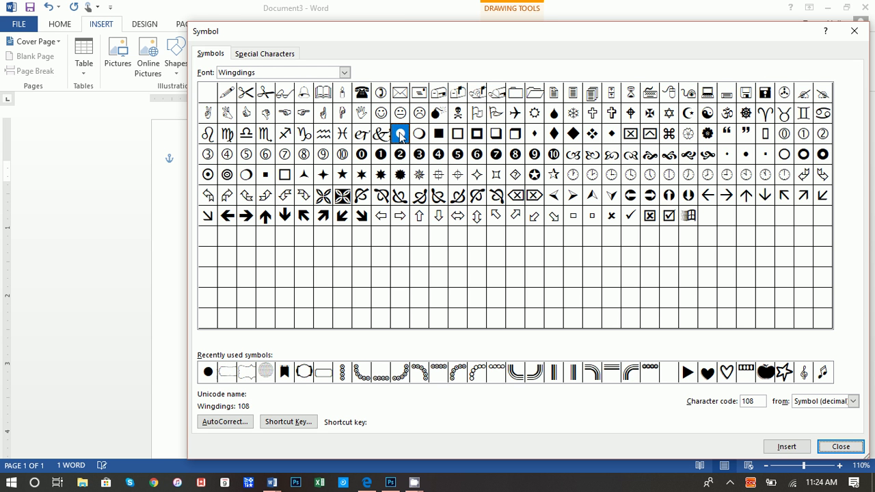
pyautogui.click(804, 449)
pyautogui.click(841, 447)
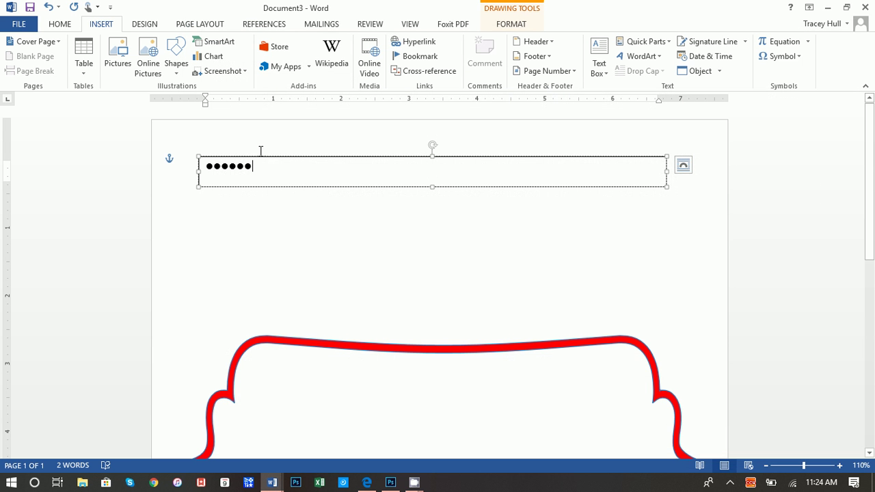
# Step: Add a space between each of the six circles in the narrow text box
pyautogui.click(244, 165)
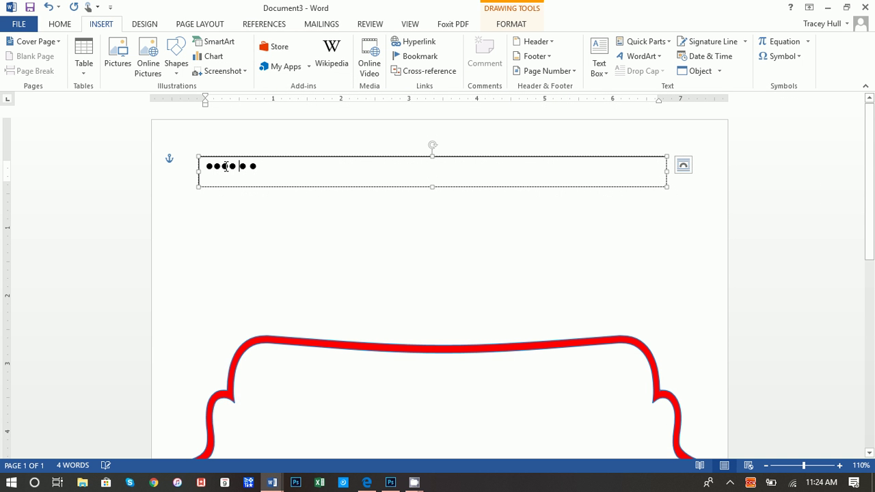
pyautogui.click(231, 165)
pyautogui.click(216, 166)
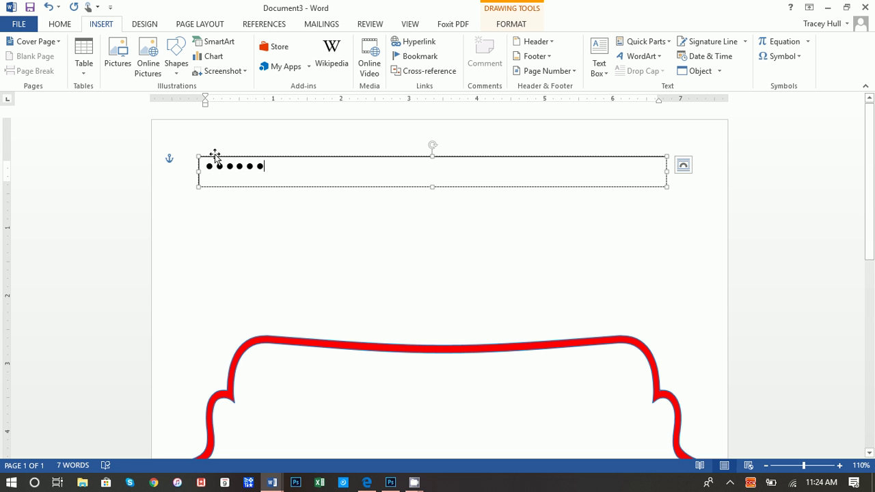
# Step: Remove the narrow text box's fill and outline by setting No Fill and No Outline
pyautogui.click(215, 158)
pyautogui.click(370, 138)
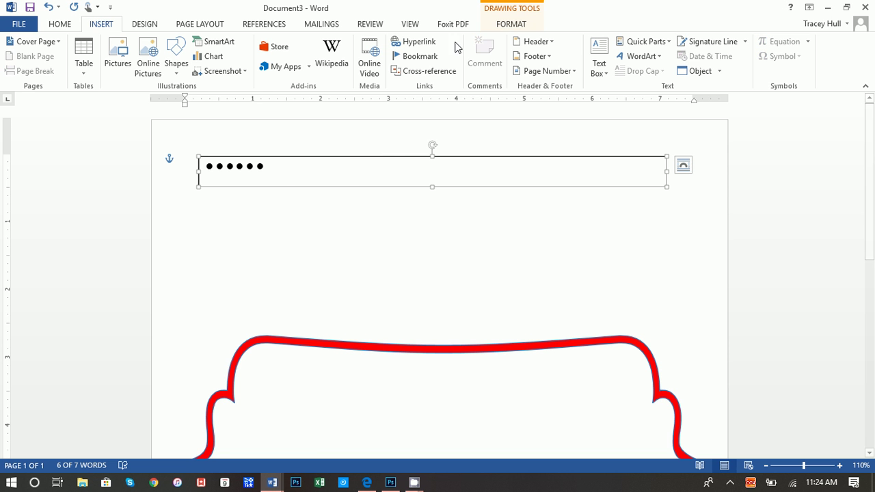
pyautogui.click(497, 30)
pyautogui.click(315, 41)
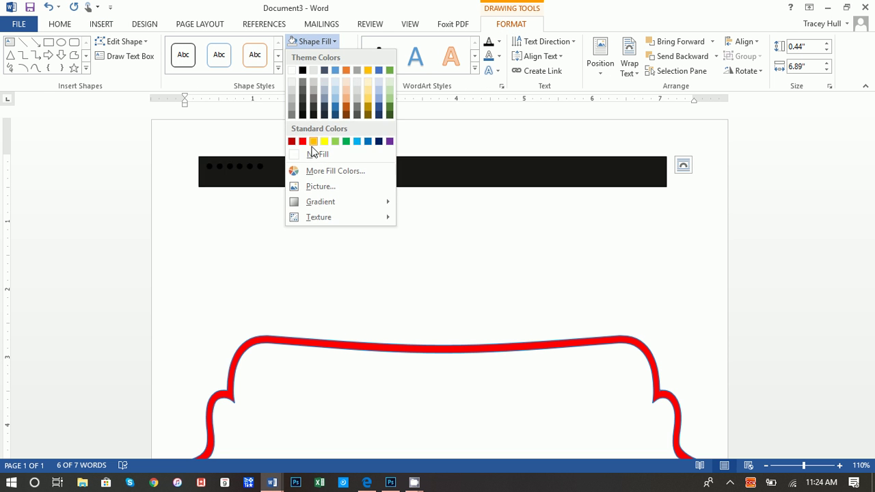
pyautogui.click(297, 152)
pyautogui.click(316, 57)
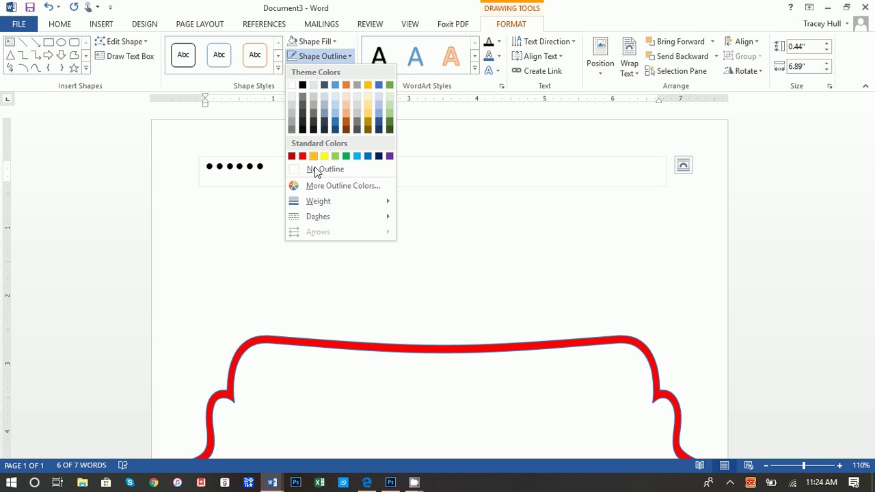
pyautogui.click(313, 170)
# Step: Color all six circles red
pyautogui.moveTo(267, 165); pyautogui.dragTo(205, 167)
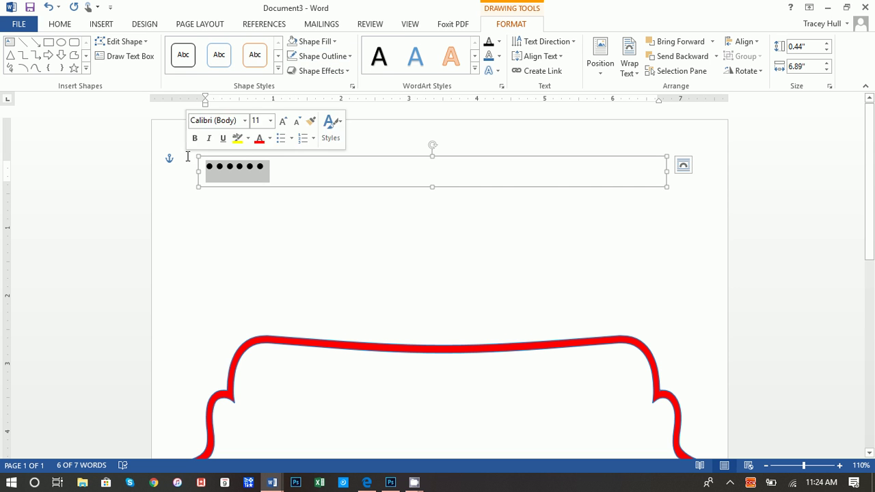
pyautogui.click(69, 24)
pyautogui.click(253, 68)
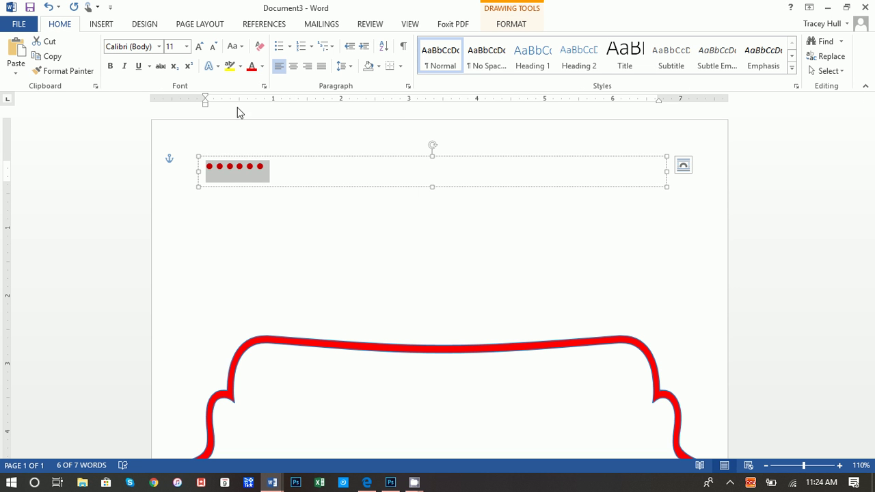
# Step: Recolor the second, fourth and sixth circles with the light blue theme color to alternate with the red ones
pyautogui.click(225, 171)
pyautogui.moveTo(225, 169); pyautogui.dragTo(216, 167)
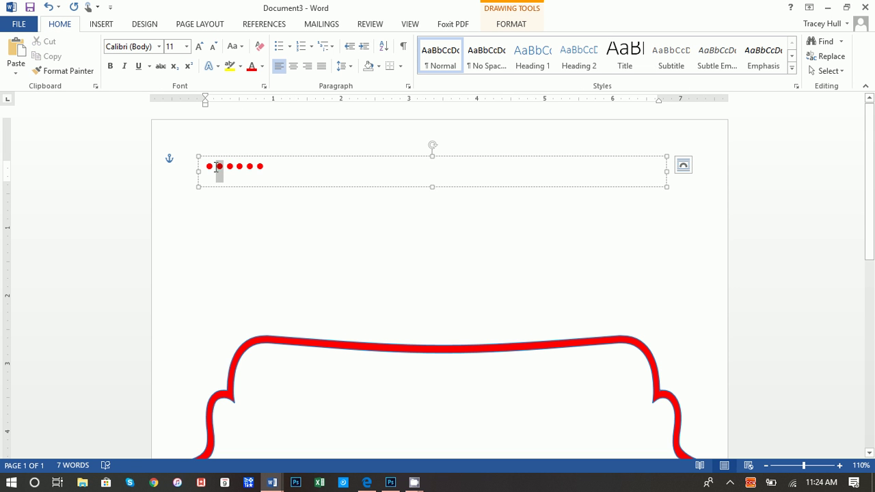
pyautogui.click(262, 66)
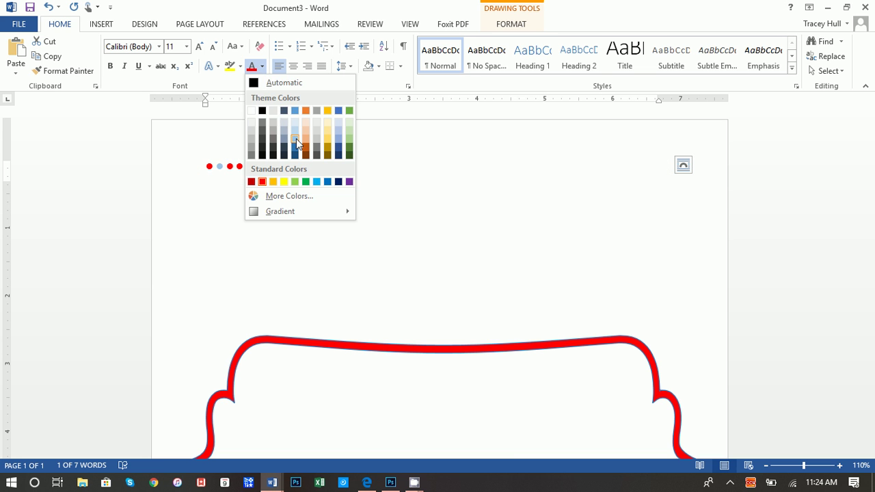
pyautogui.click(296, 139)
pyautogui.moveTo(245, 168)
pyautogui.mouseDown()
pyautogui.moveTo(235, 168)
pyautogui.moveTo(258, 166)
pyautogui.mouseUp()
pyautogui.click(253, 66)
pyautogui.click(262, 166)
pyautogui.click(253, 67)
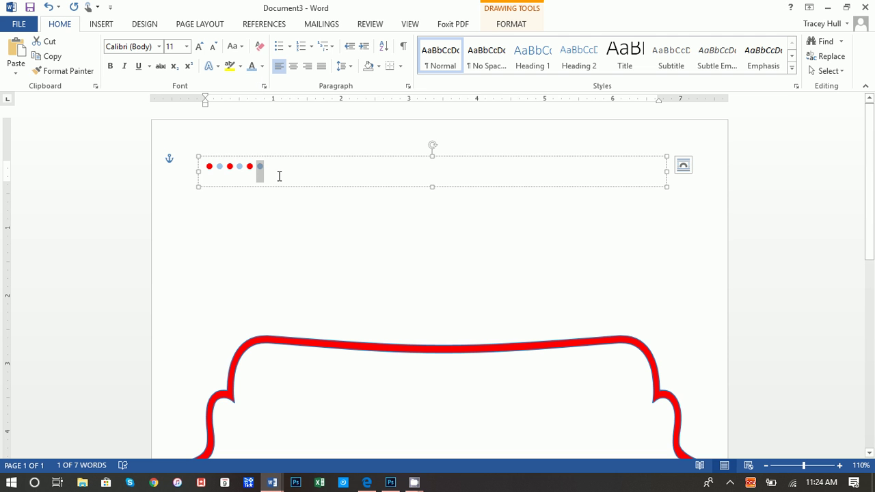
# Step: Copy the six alternating circles and paste them at the end of the row, with a space between the two sets
pyautogui.click(262, 166)
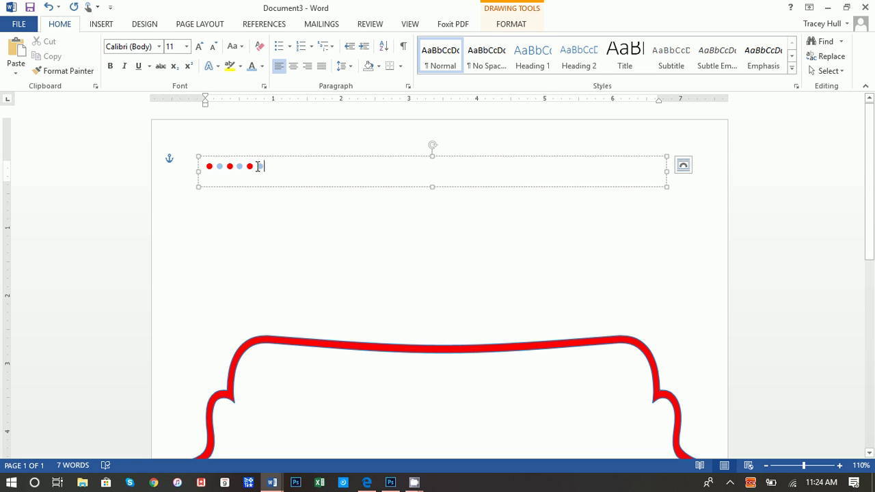
pyautogui.moveTo(260, 166); pyautogui.dragTo(205, 170)
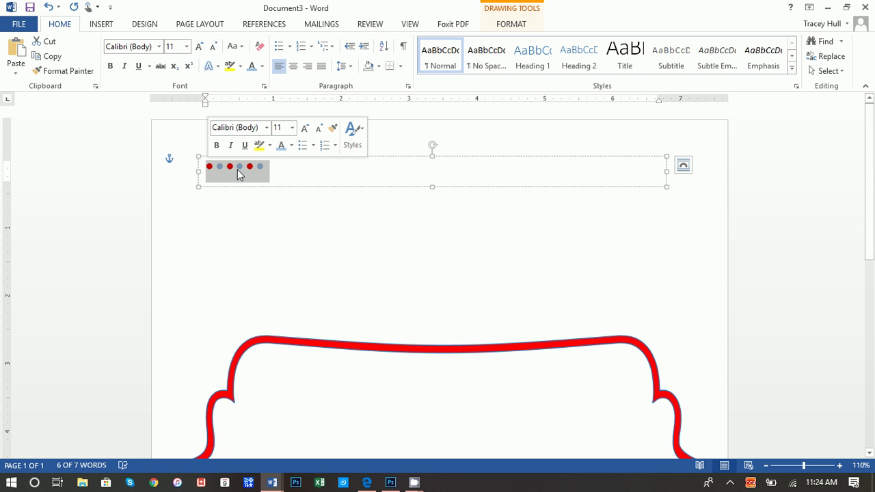
pyautogui.rightClick(239, 173)
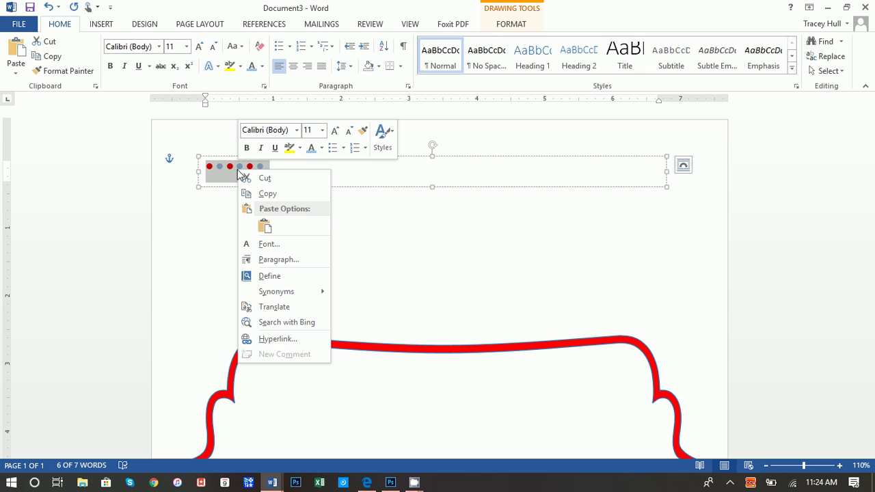
pyautogui.click(268, 191)
pyautogui.click(278, 175)
pyautogui.rightClick(279, 172)
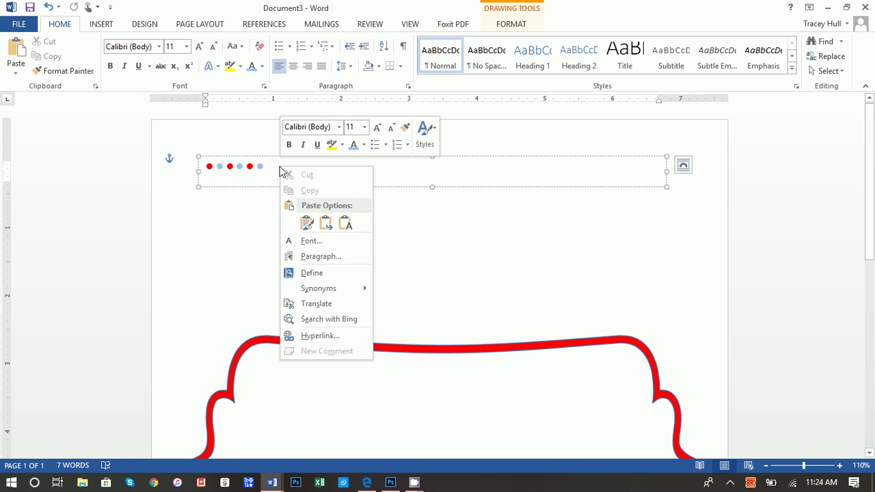
pyautogui.press('Escape')
pyautogui.hotkey('ctrl', 'v')
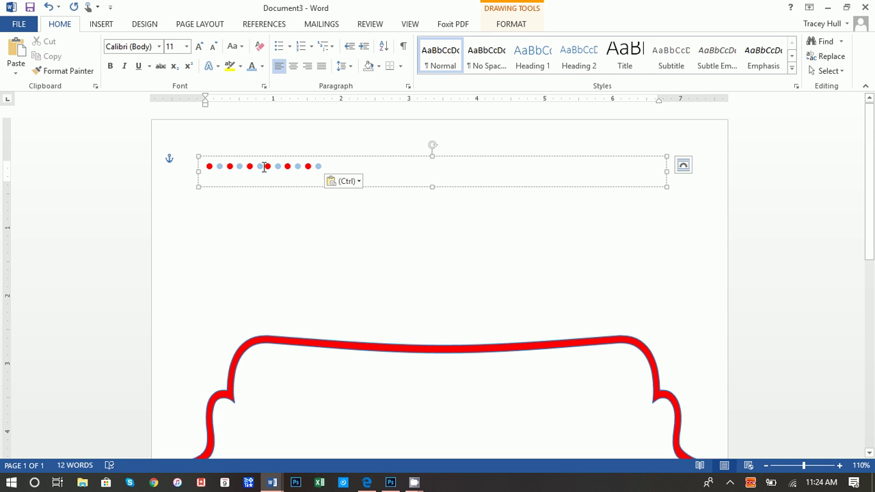
pyautogui.press('alt')
# Step: Paste the copied set of circles two more times at the end of the row, keeping a space between sets
pyautogui.click(343, 168)
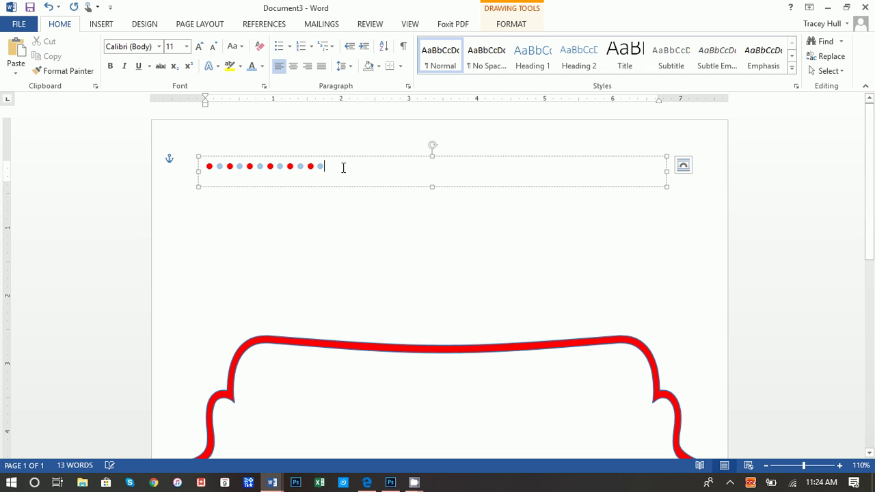
pyautogui.rightClick(344, 167)
pyautogui.click(369, 224)
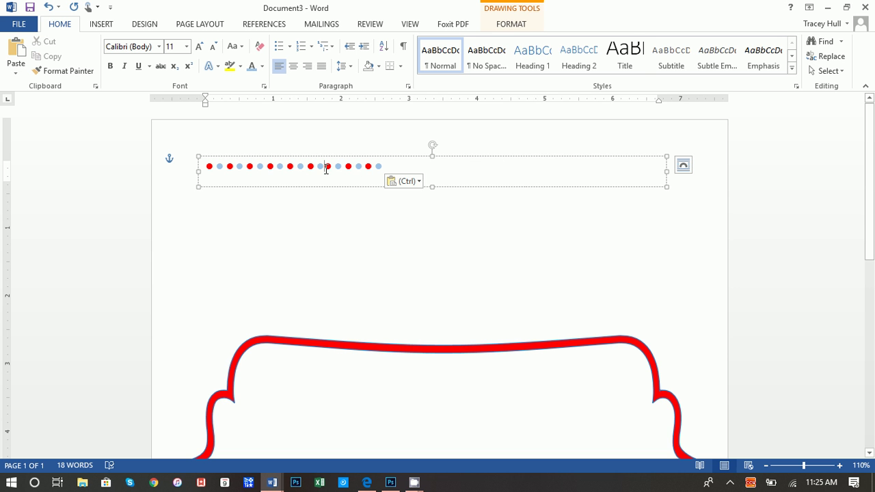
pyautogui.click(410, 164)
pyautogui.rightClick(408, 169)
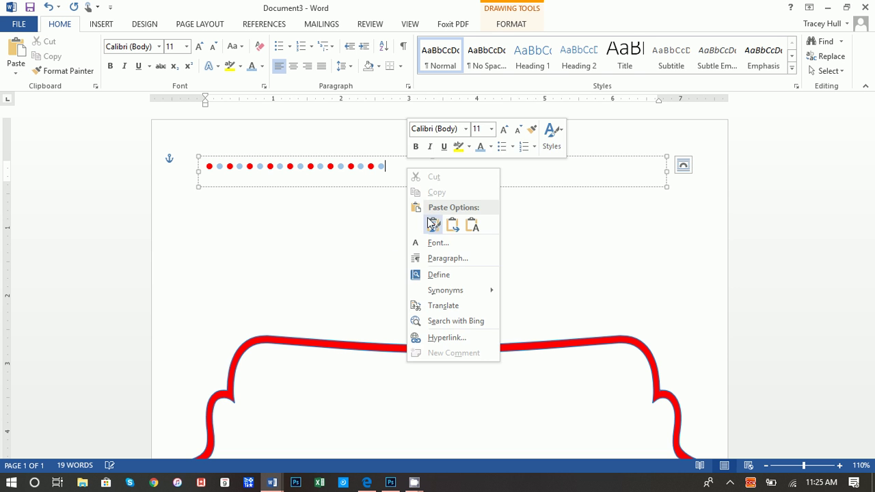
pyautogui.click(432, 224)
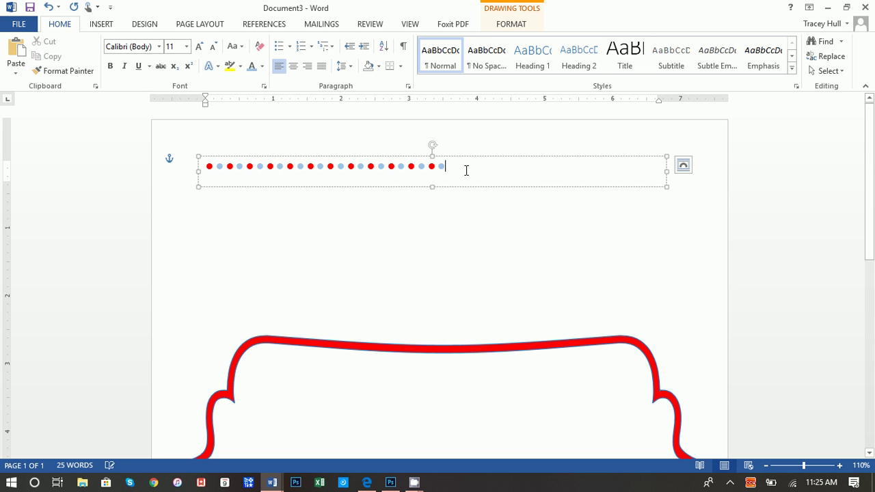
# Step: Center the dots in their text box, shrink the box closely around them, and place it centered near the top of the page
pyautogui.click(294, 66)
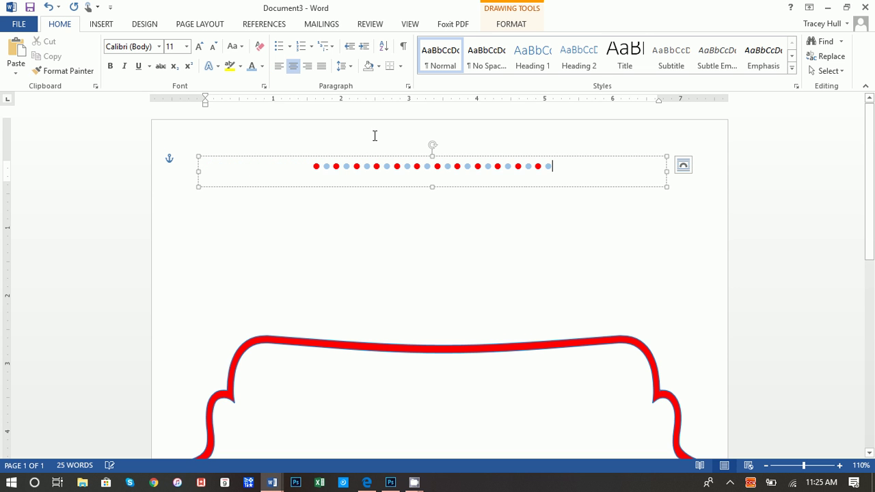
pyautogui.moveTo(374, 156)
pyautogui.mouseDown()
pyautogui.moveTo(359, 154)
pyautogui.moveTo(363, 172)
pyautogui.moveTo(379, 167)
pyautogui.mouseUp()
pyautogui.moveTo(675, 198); pyautogui.dragTo(511, 195)
pyautogui.moveTo(456, 169); pyautogui.dragTo(551, 169)
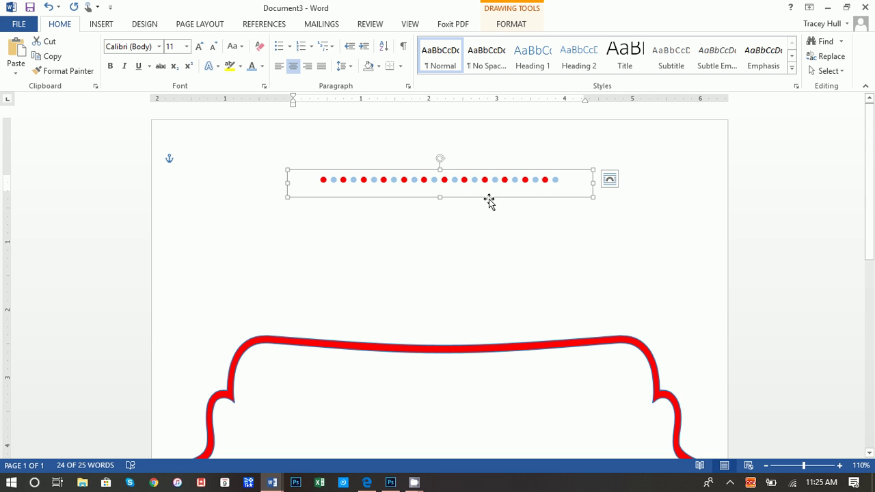
pyautogui.moveTo(441, 197); pyautogui.dragTo(441, 191)
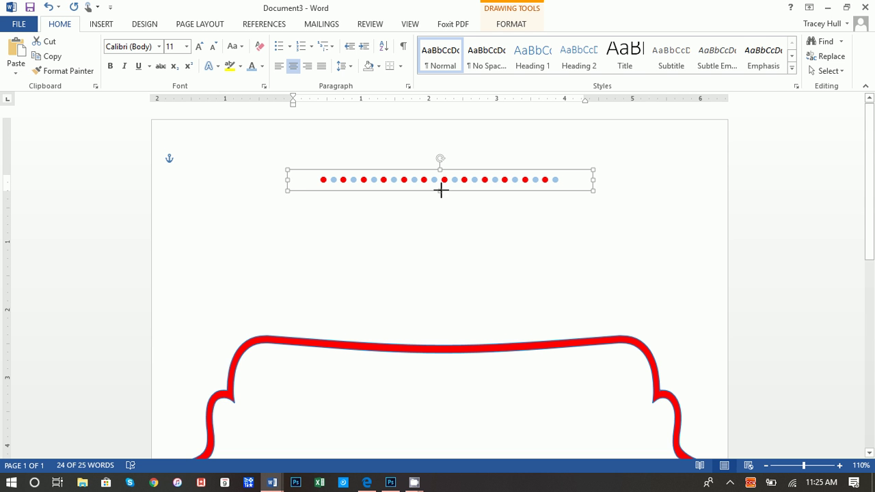
# Step: Draw a text box about 5.8" wide and 0.98" high below the dots and enter "UNDER T.H.E BIG TOP"
pyautogui.click(108, 24)
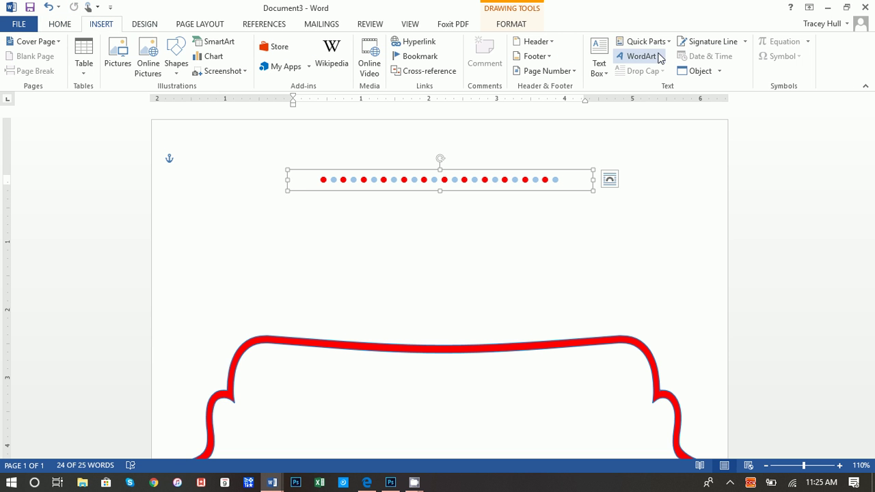
pyautogui.click(599, 71)
pyautogui.click(619, 104)
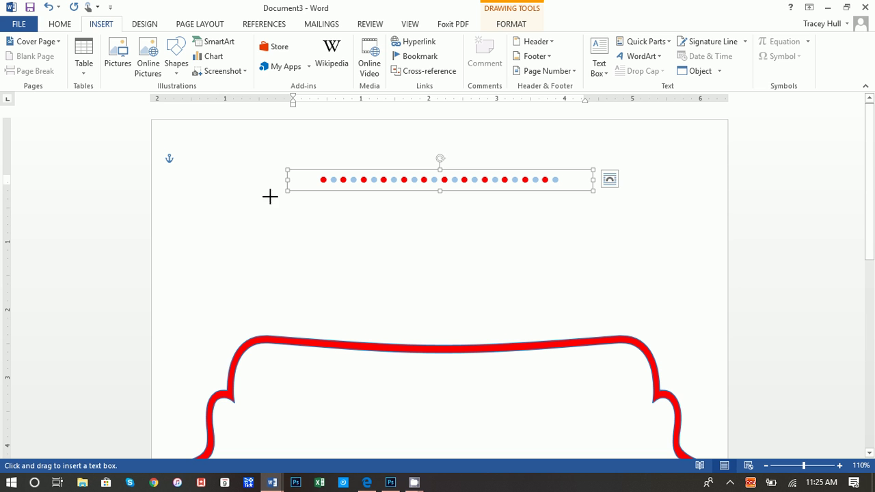
pyautogui.moveTo(249, 195)
pyautogui.mouseDown()
pyautogui.moveTo(420, 242)
pyautogui.moveTo(643, 262)
pyautogui.mouseUp()
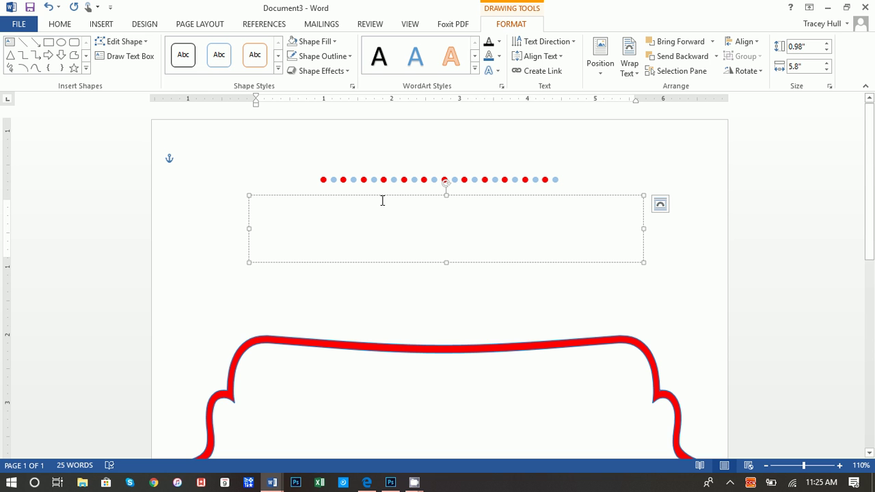
pyautogui.write('UNDER')
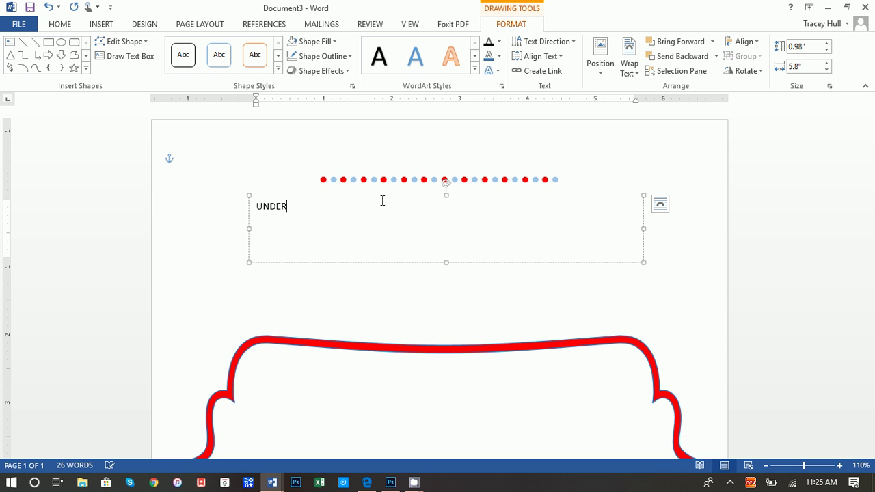
pyautogui.write(' TH')
pyautogui.write('H.')
pyautogui.write('E BIG TOP')
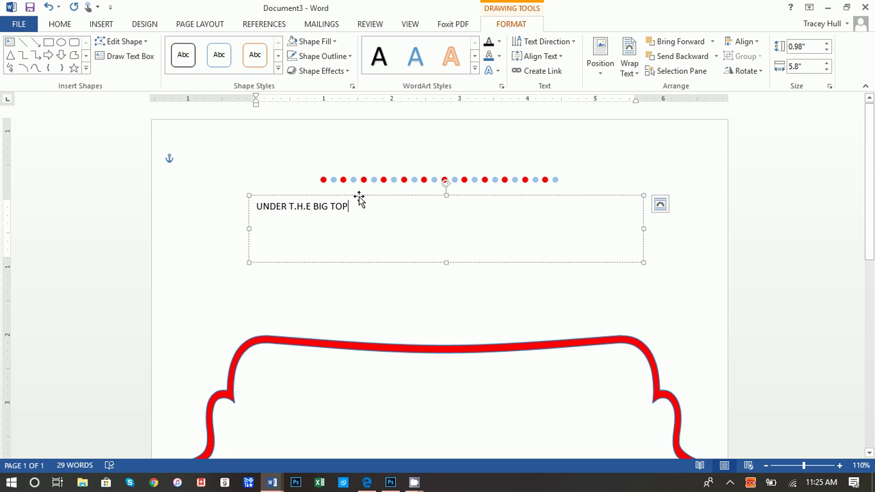
# Step: Center the heading "UNDER T.H.E BIG TOP" and format it in QuentinCaps at size 36
pyautogui.hotkey('ctrl', 'a')
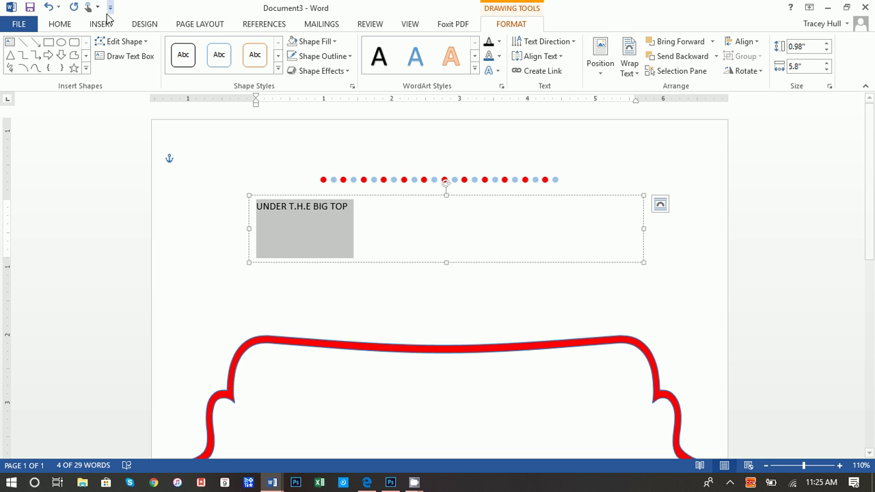
pyautogui.click(60, 25)
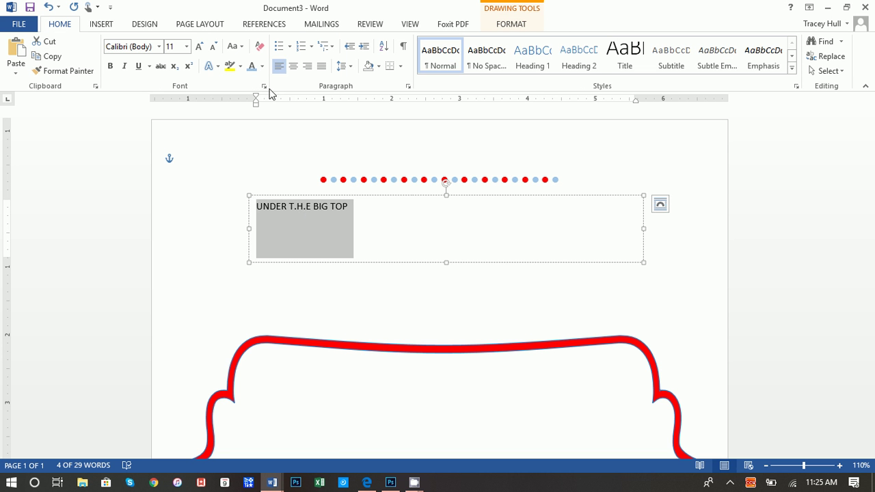
pyautogui.click(296, 66)
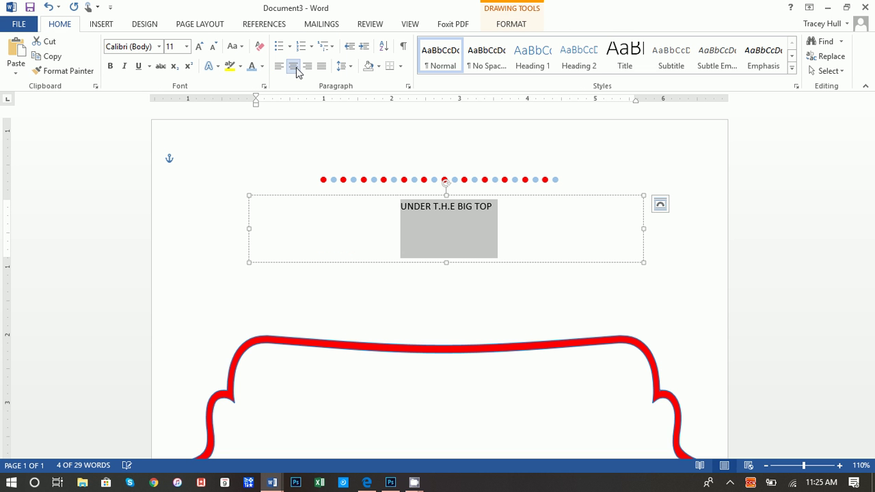
pyautogui.click(157, 47)
pyautogui.write('QuentinCaps')
pyautogui.press('Return')
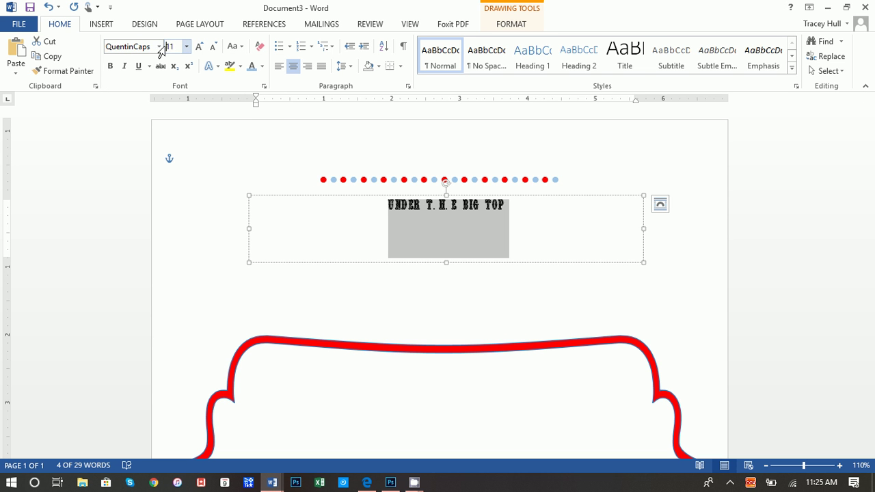
pyautogui.click(167, 47)
pyautogui.press('Return')
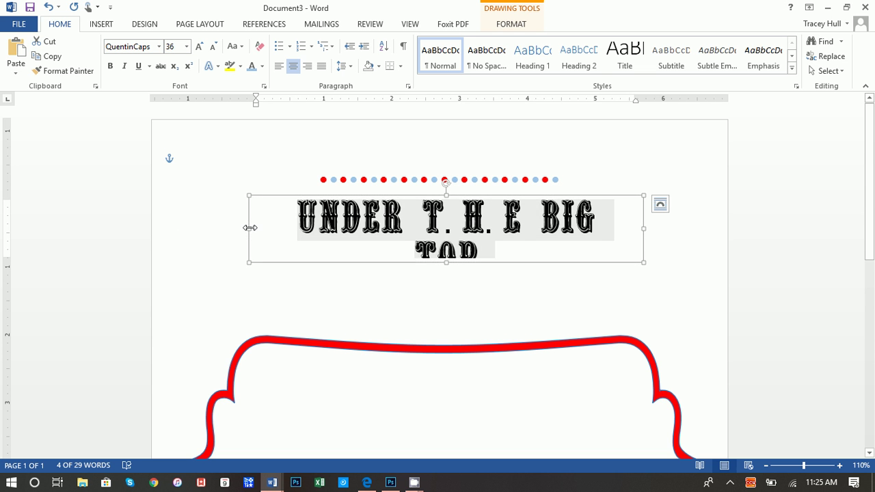
# Step: Widen the heading's text box so the text fits on one line, and open the font color choices for the heading
pyautogui.moveTo(250, 228); pyautogui.dragTo(219, 229)
pyautogui.tripleClick(574, 219)
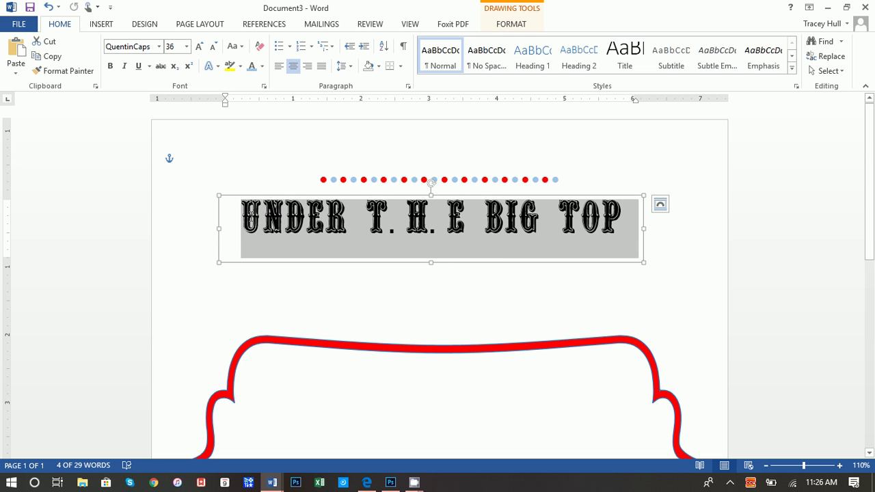
pyautogui.click(262, 67)
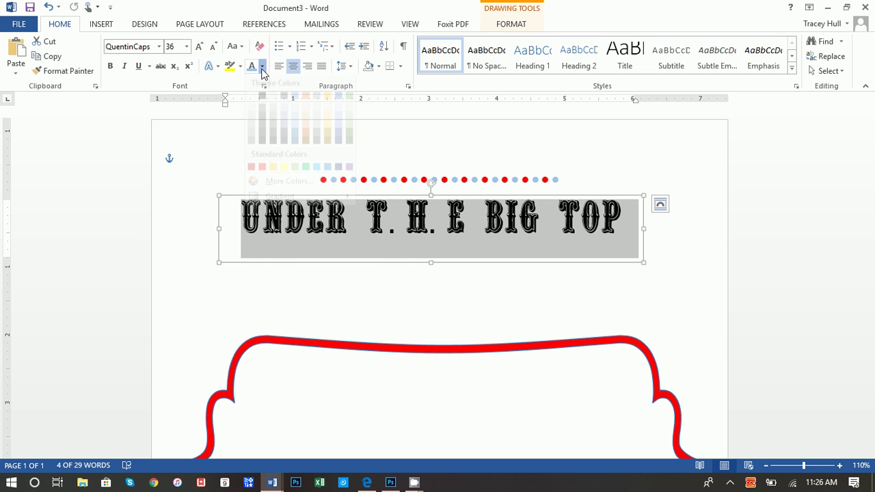
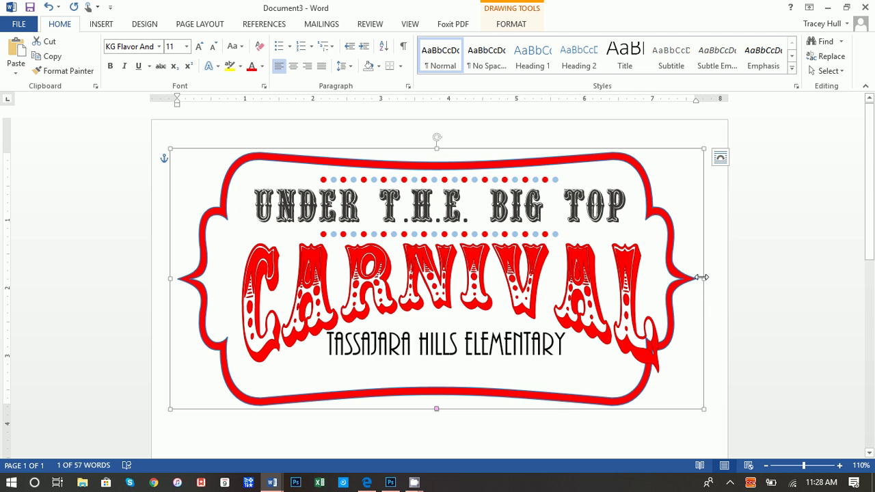
# Step: Stretch the red frame outward on both sides so it is wider than the CARNIVAL lettering
pyautogui.moveTo(704, 278); pyautogui.dragTo(722, 277)
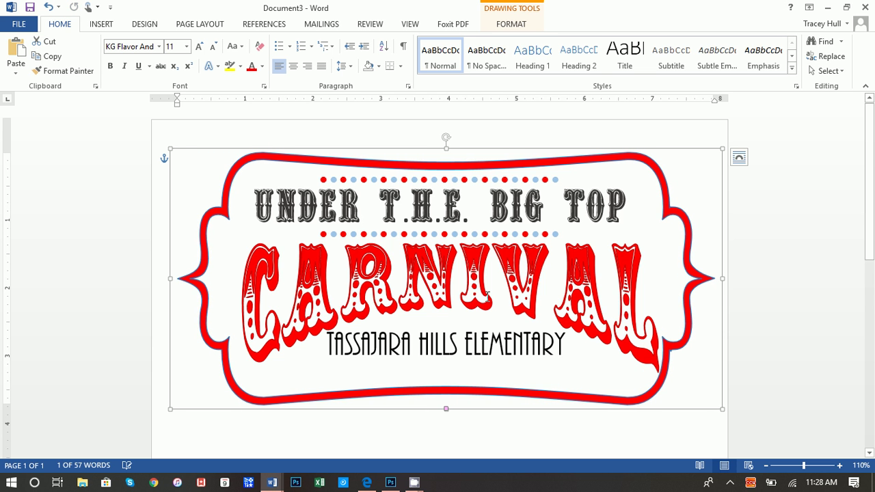
pyautogui.moveTo(170, 280); pyautogui.dragTo(159, 279)
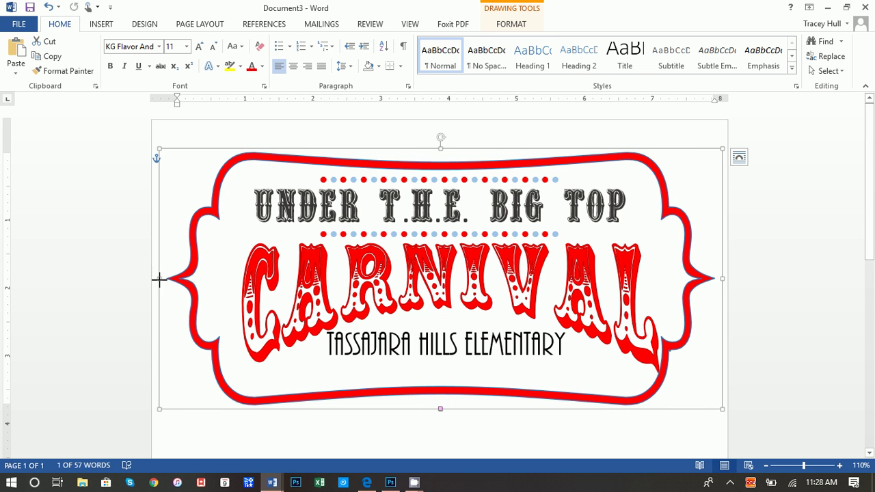
pyautogui.moveTo(722, 279); pyautogui.dragTo(727, 277)
# Step: Move the red frame slightly right and nudge it upward to balance it around the flyer text
pyautogui.click(574, 301)
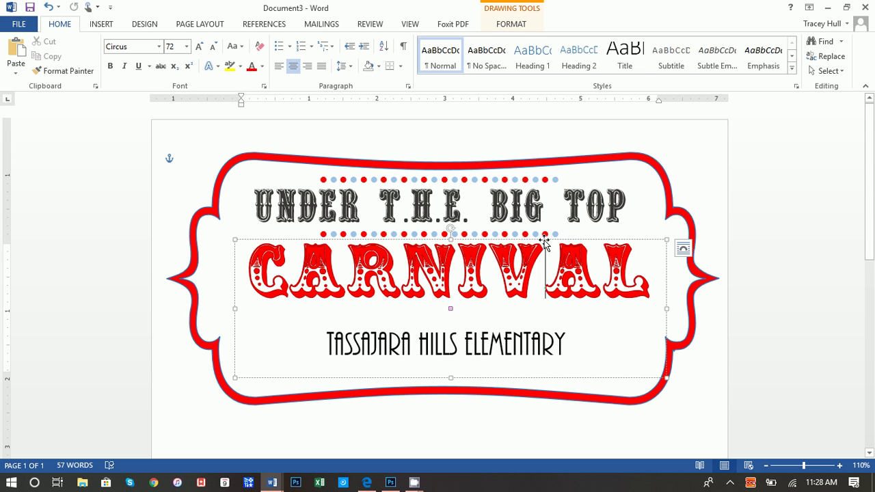
pyautogui.click(567, 145)
pyautogui.moveTo(566, 150); pyautogui.dragTo(581, 146)
pyautogui.click(830, 249)
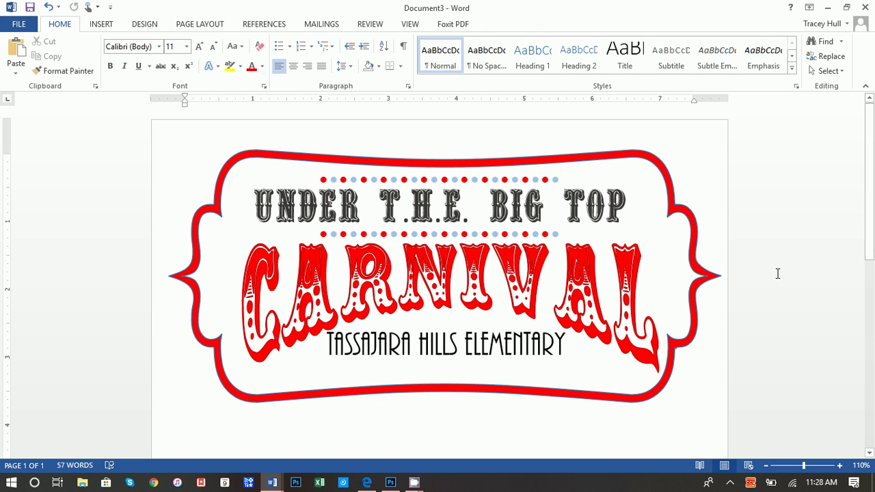
pyautogui.click(645, 149)
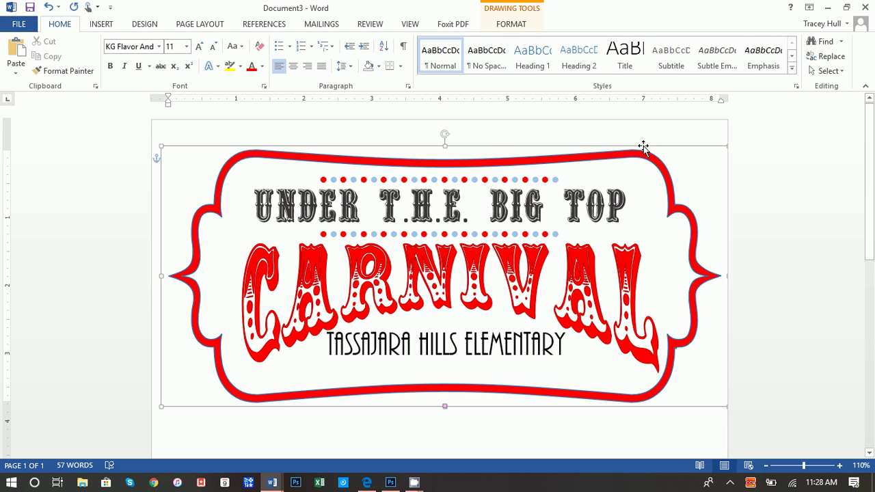
pyautogui.press('Up')
pyautogui.press('Up')
pyautogui.press('Up')
pyautogui.press('Up')
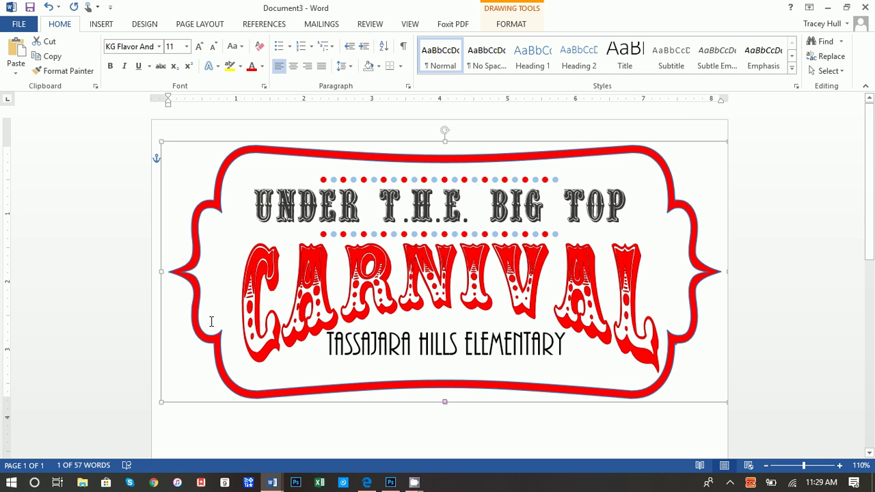
pyautogui.click(580, 438)
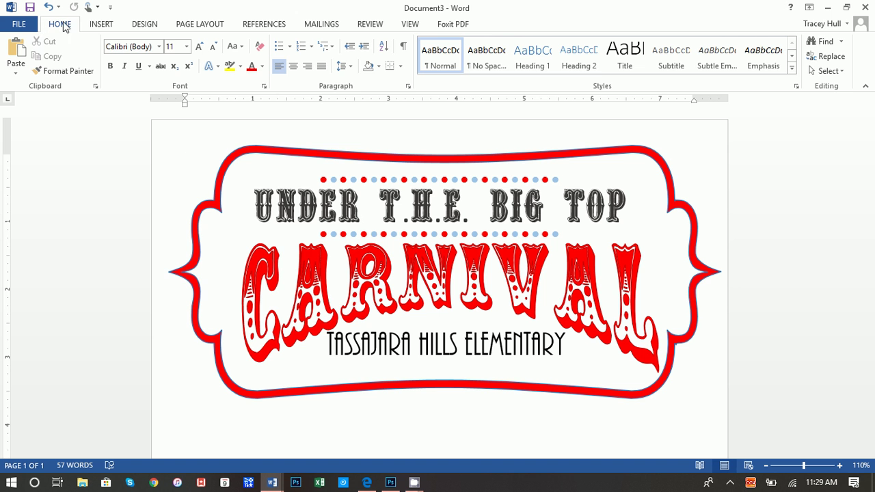
# Step: Insert the picture "logo" from the CarnivalFlyer folder, found inside the Video folder on the Desktop
pyautogui.click(101, 24)
pyautogui.click(109, 51)
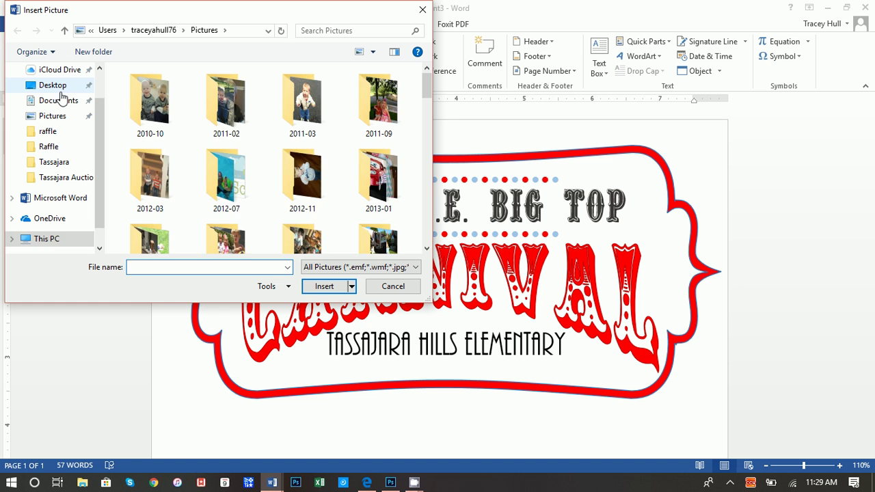
pyautogui.click(60, 87)
pyautogui.scroll(-1, 154, 219)
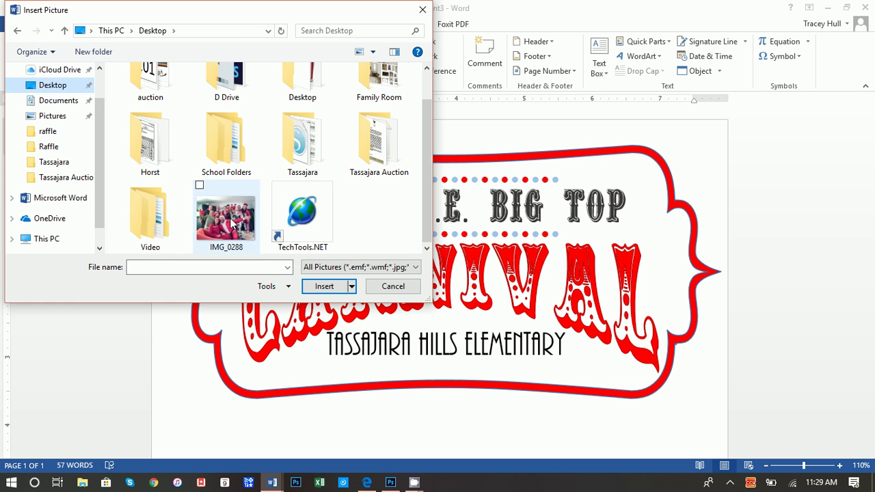
pyautogui.doubleClick(153, 224)
pyautogui.scroll(-8, 198, 145)
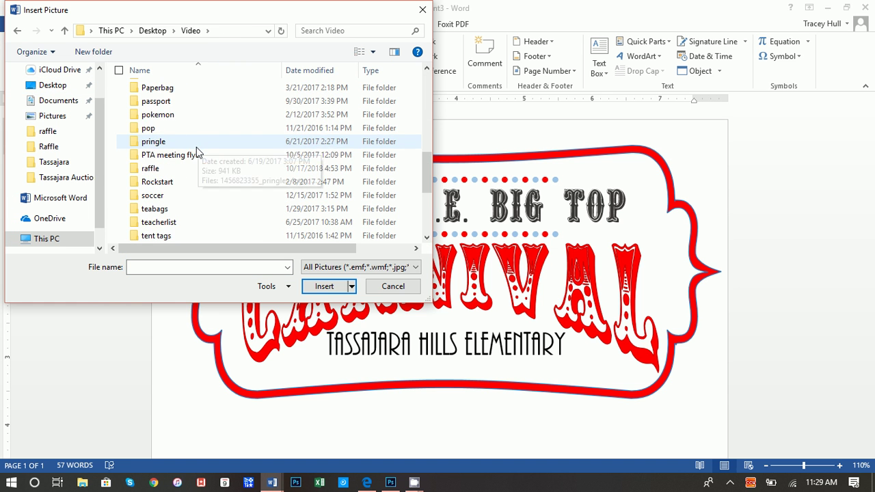
pyautogui.scroll(4, 195, 154)
pyautogui.scroll(2, 194, 164)
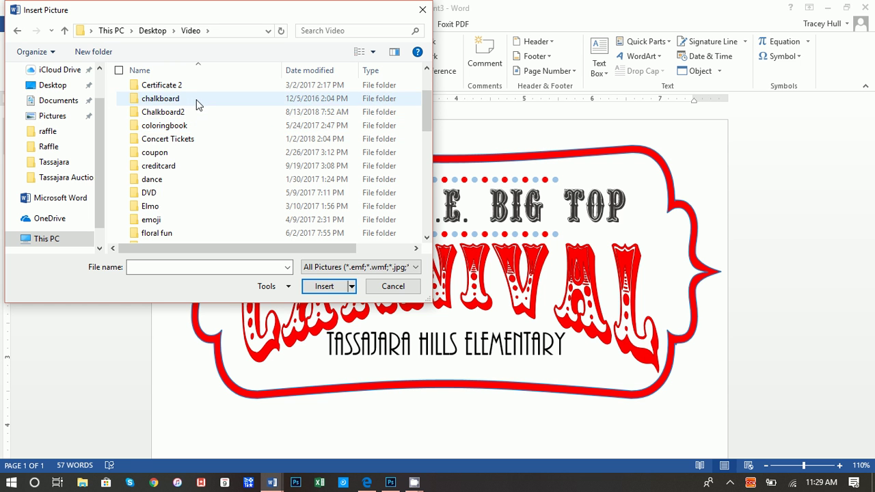
pyautogui.scroll(1, 196, 112)
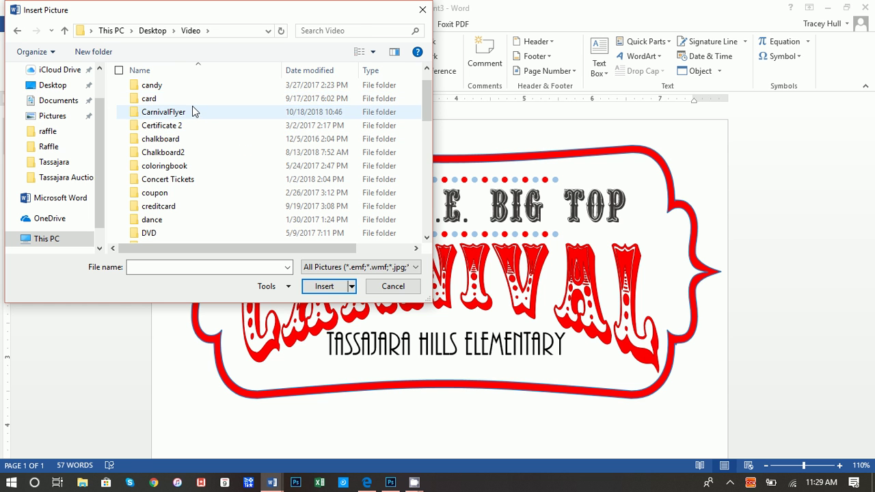
pyautogui.doubleClick(194, 112)
pyautogui.click(158, 108)
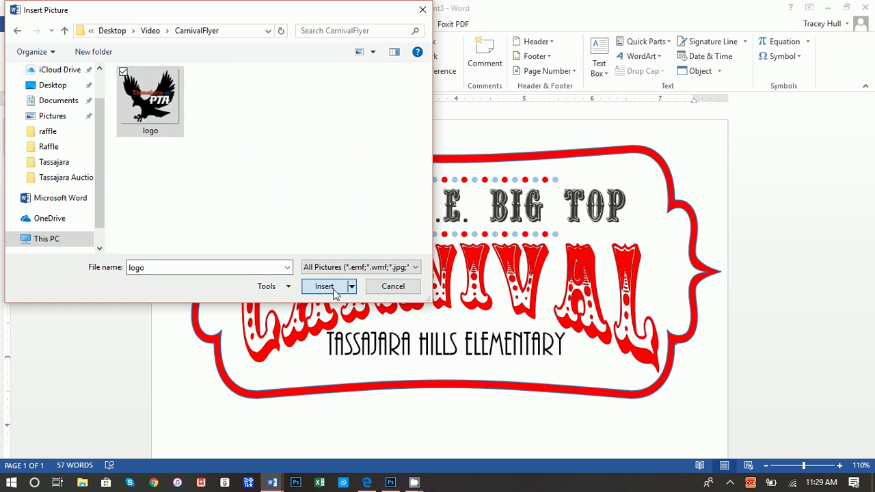
pyautogui.click(327, 286)
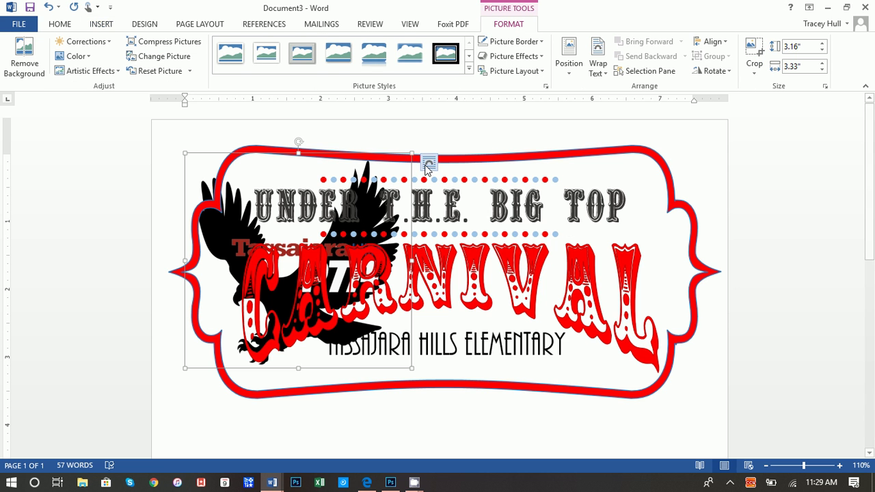
# Step: Place the inserted eagle logo in front of the text and shrink it to about 0.71" high by 0.75" wide
pyautogui.click(429, 162)
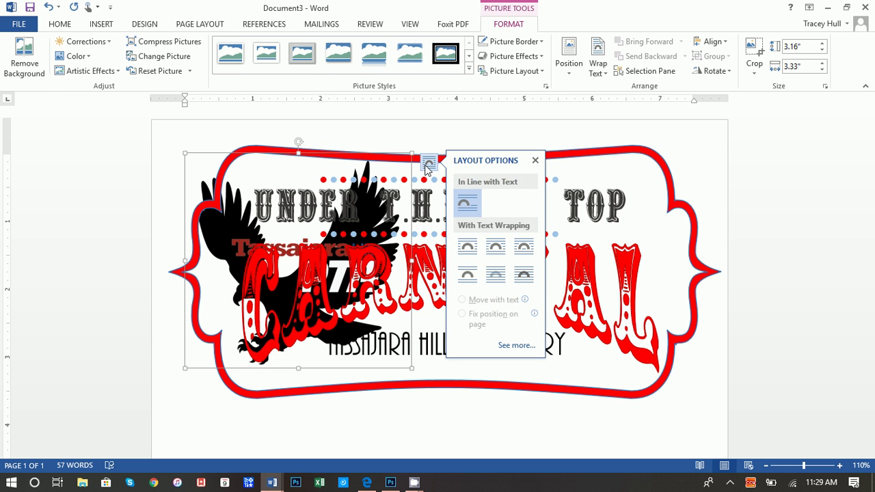
pyautogui.click(519, 271)
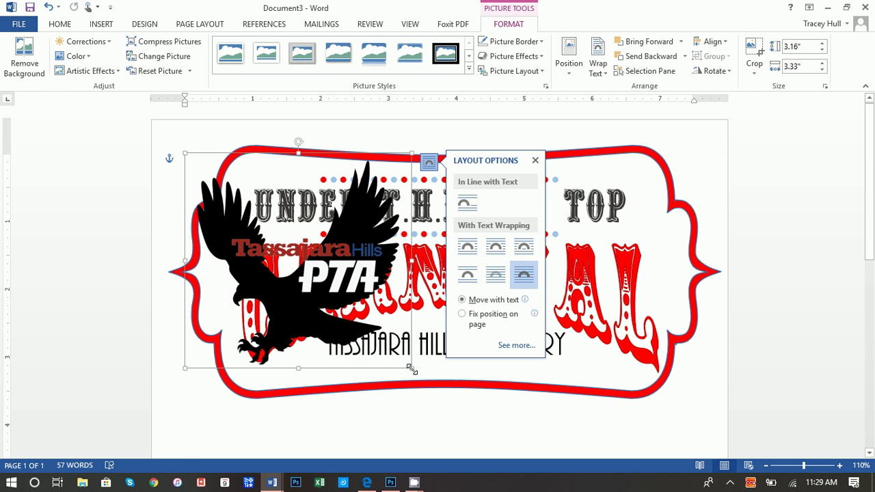
pyautogui.moveTo(411, 368); pyautogui.dragTo(213, 184)
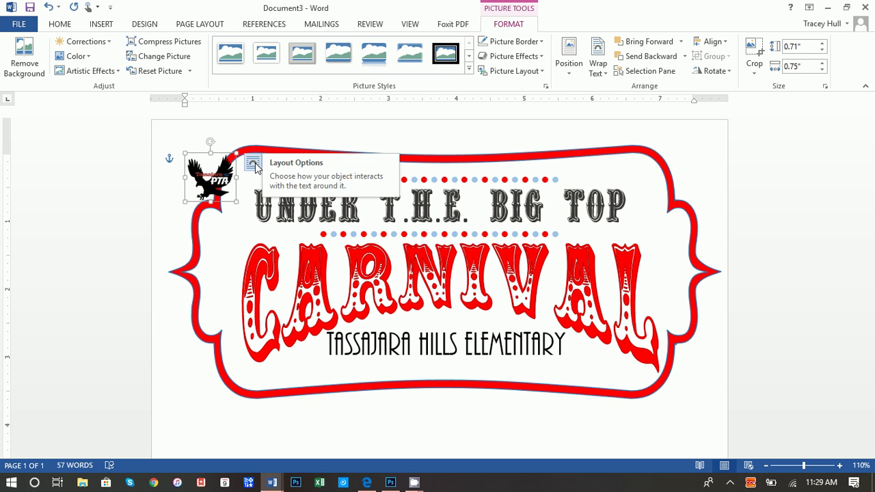
# Step: Apply In Front of Text wrapping to the small eagle logo and move it onto the middle of the red frame's upper edge
pyautogui.rightClick(231, 162)
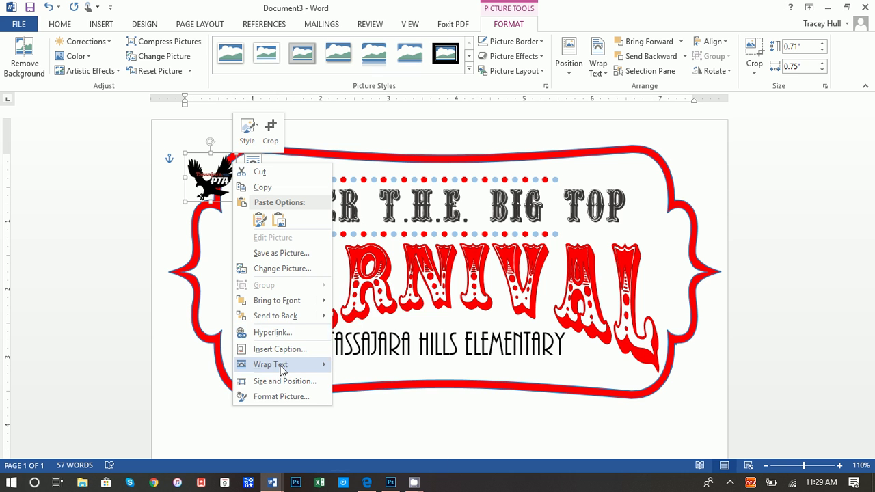
pyautogui.moveTo(280, 369)
pyautogui.click(375, 383)
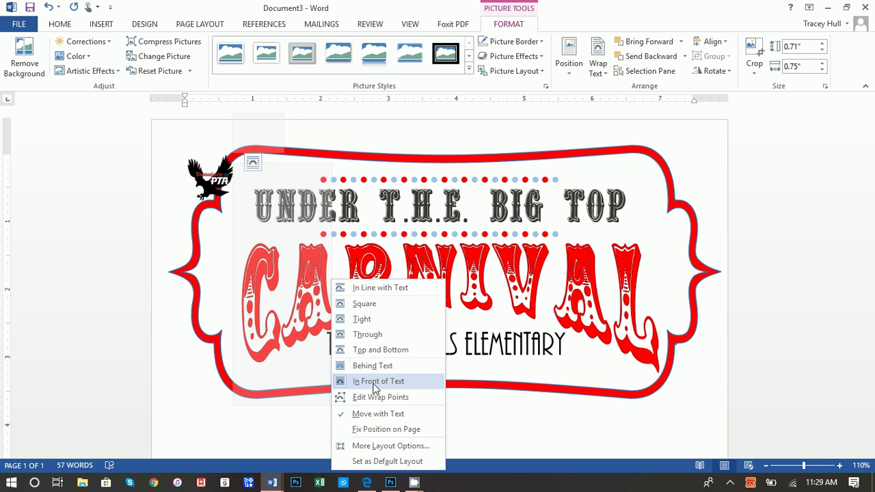
pyautogui.moveTo(205, 175); pyautogui.dragTo(449, 148)
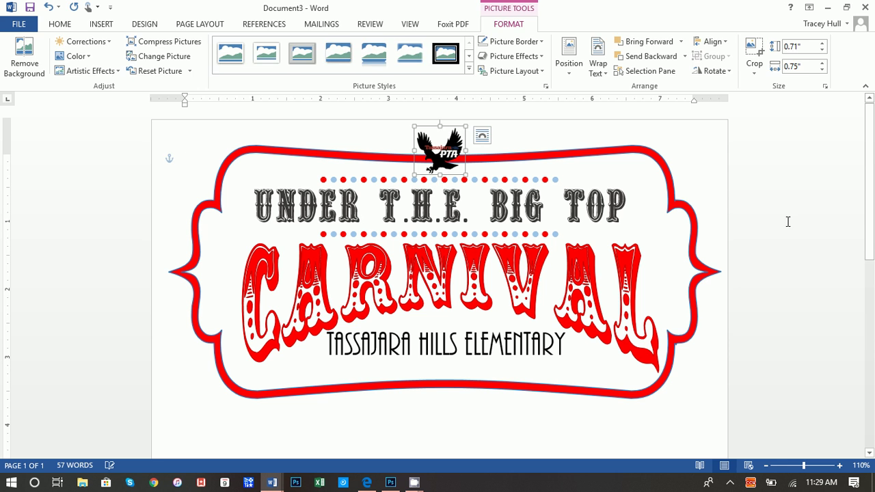
pyautogui.click(789, 220)
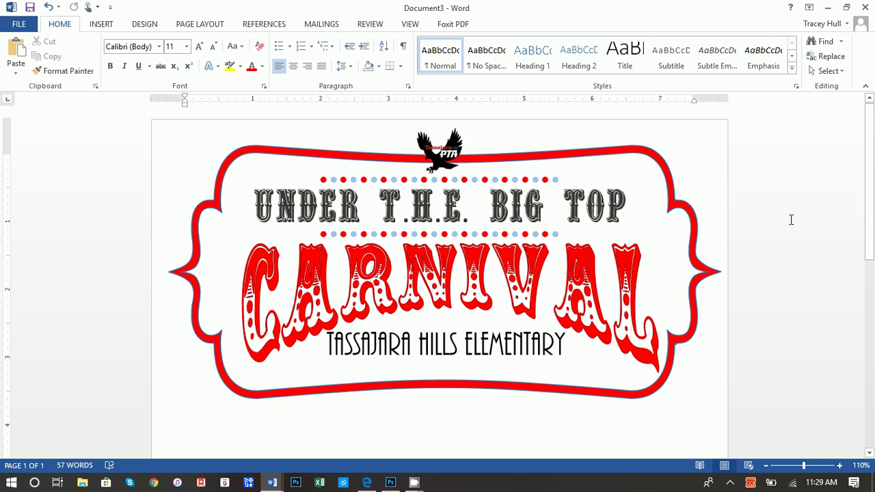
# Step: Switch to the CarnivalPurchaseFlyer document and examine its date line, text boxes and order form below the frame
pyautogui.scroll(-3, 792, 226)
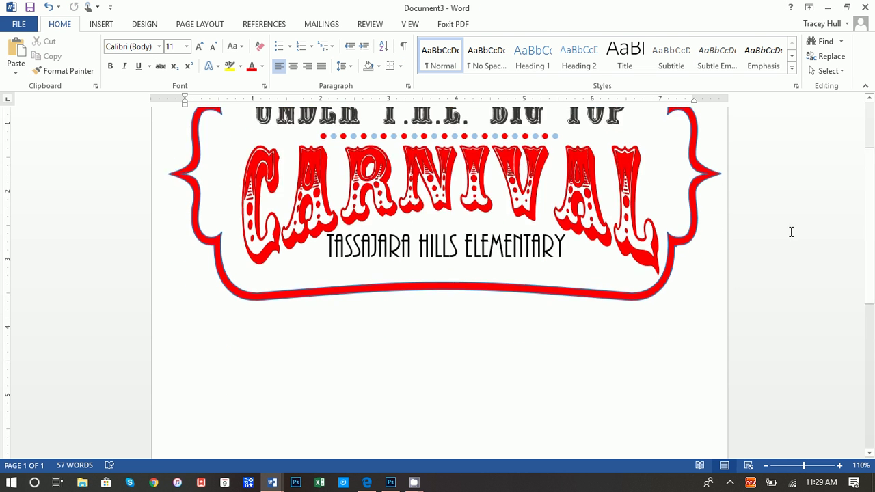
pyautogui.scroll(3, 792, 226)
pyautogui.scroll(-8, 792, 226)
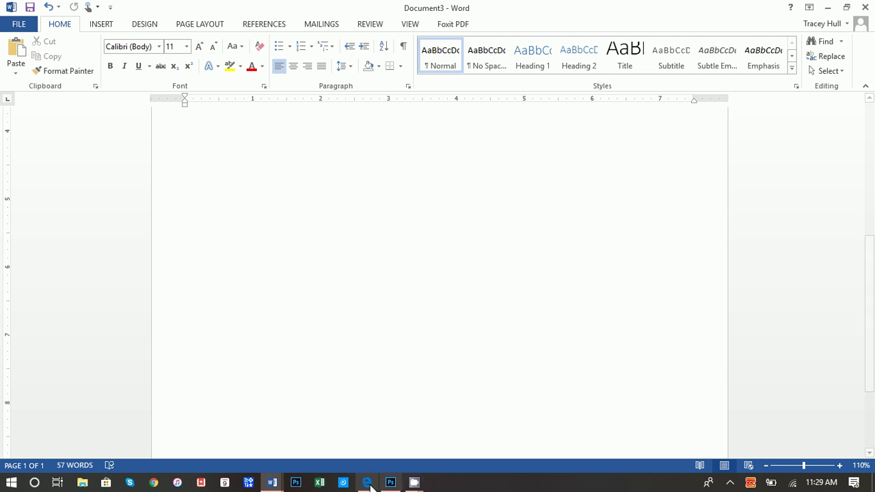
pyautogui.click(272, 484)
pyautogui.click(204, 430)
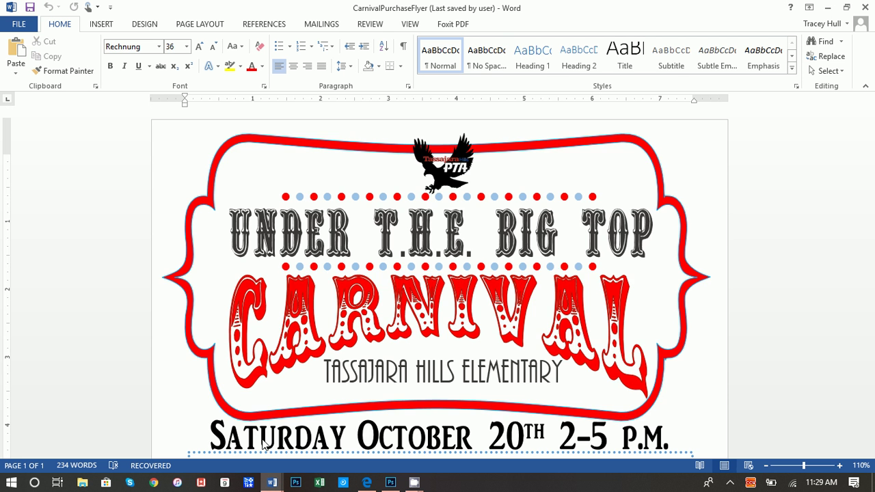
pyautogui.scroll(-6, 443, 198)
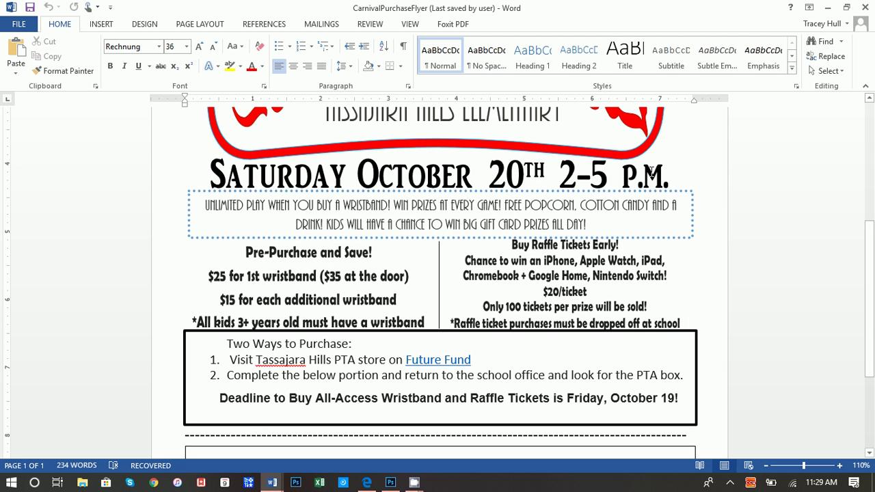
pyautogui.click(653, 175)
pyautogui.scroll(3, 287, 167)
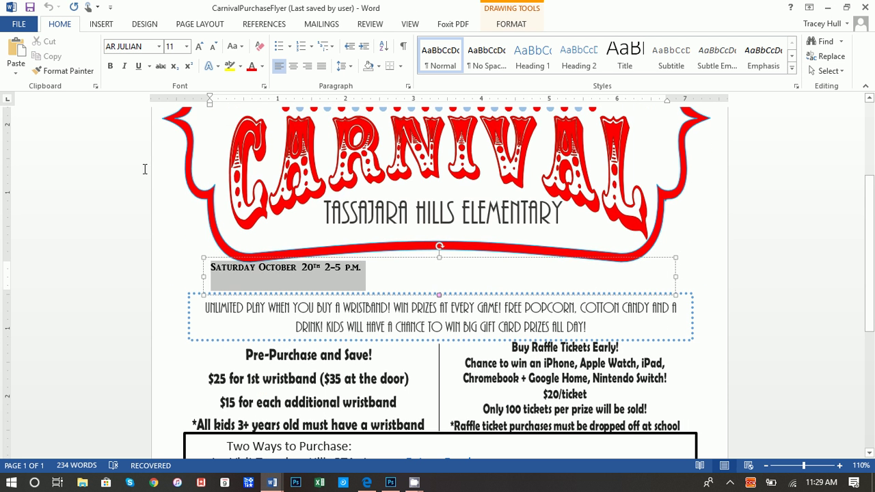
pyautogui.click(145, 169)
pyautogui.hotkey('ctrl', 'a')
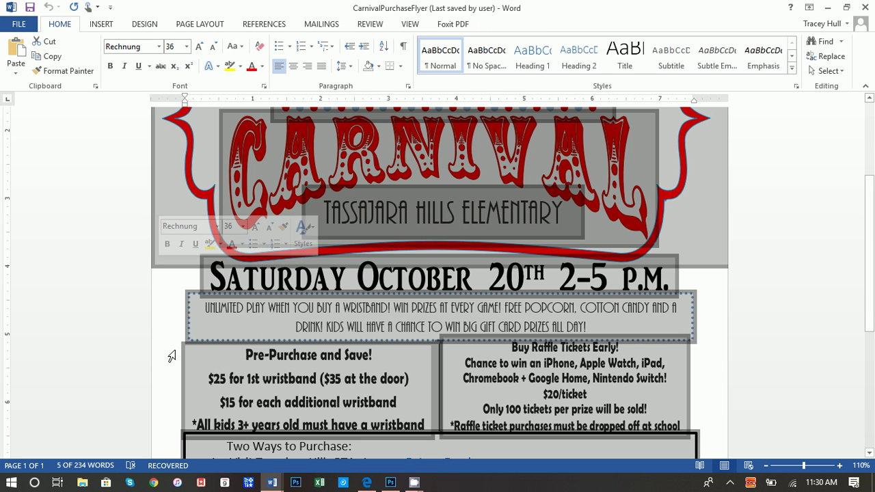
pyautogui.scroll(-4, 874, 340)
pyautogui.scroll(-2, 874, 340)
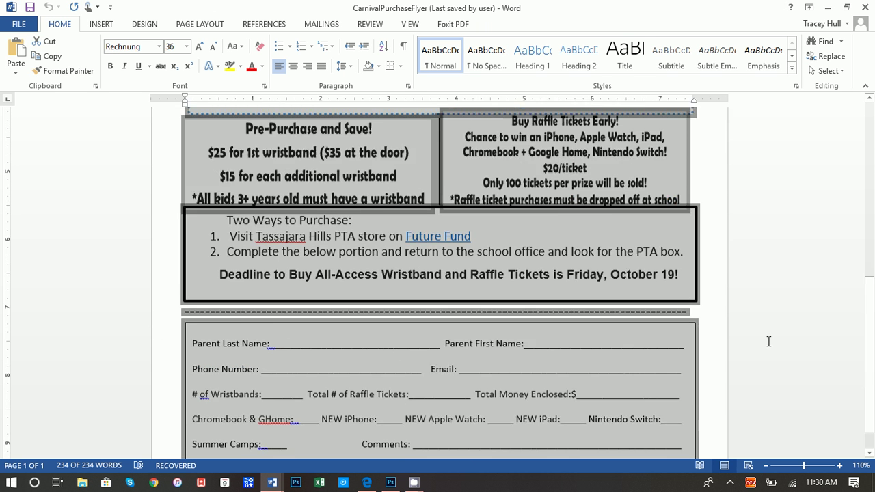
pyautogui.hotkey('ctrl', 'Home')
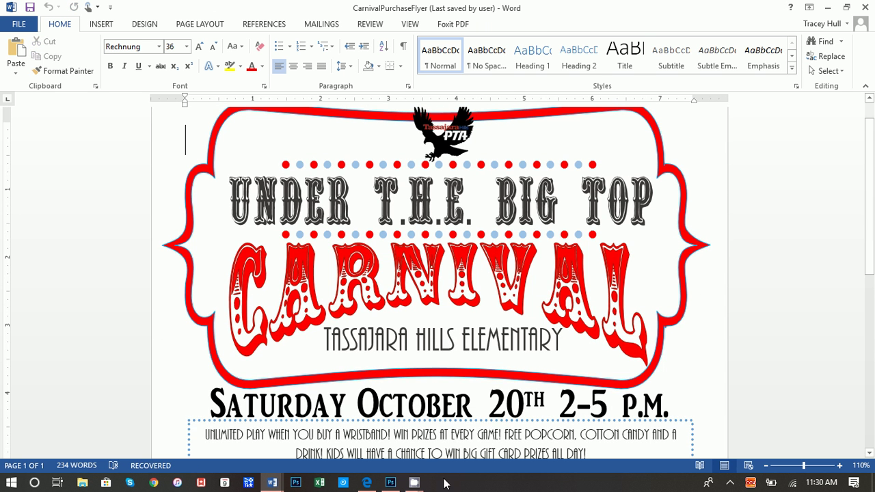
# Step: Return to Document3 and draw a text box about 0.64" high and 6.81" wide just below the red frame
pyautogui.moveTo(272, 483)
pyautogui.click(319, 458)
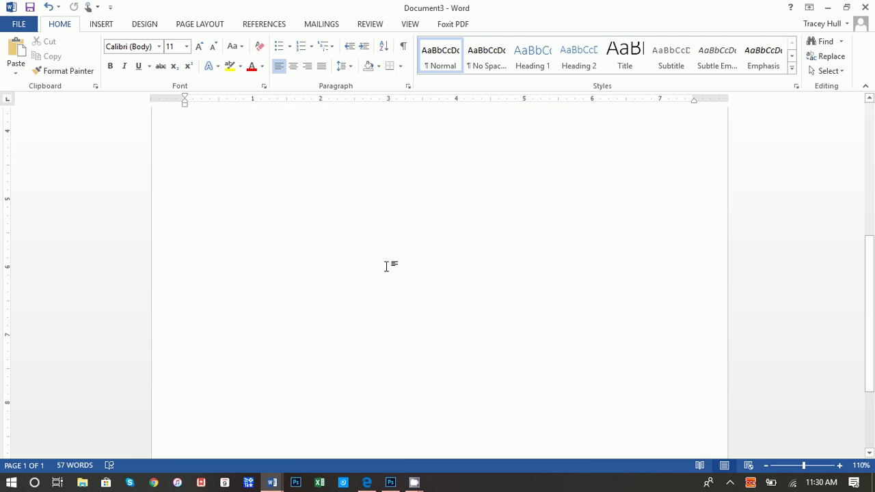
pyautogui.scroll(10, 428, 308)
pyautogui.click(101, 24)
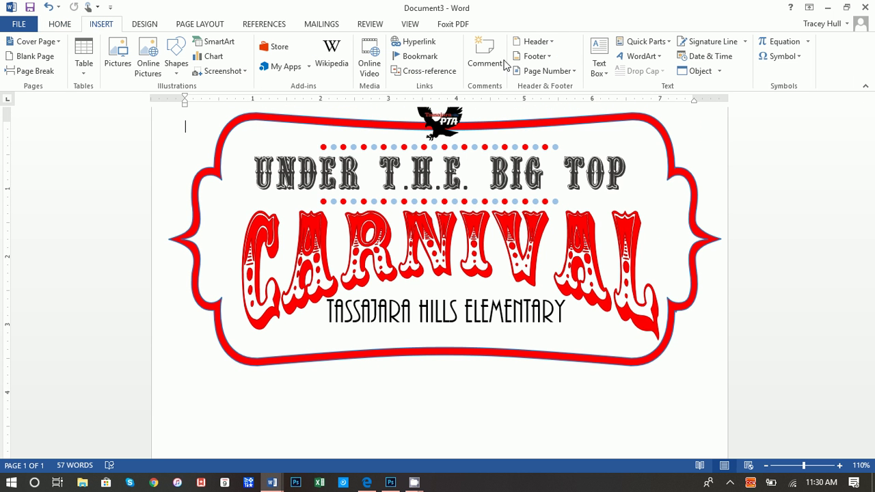
pyautogui.click(600, 60)
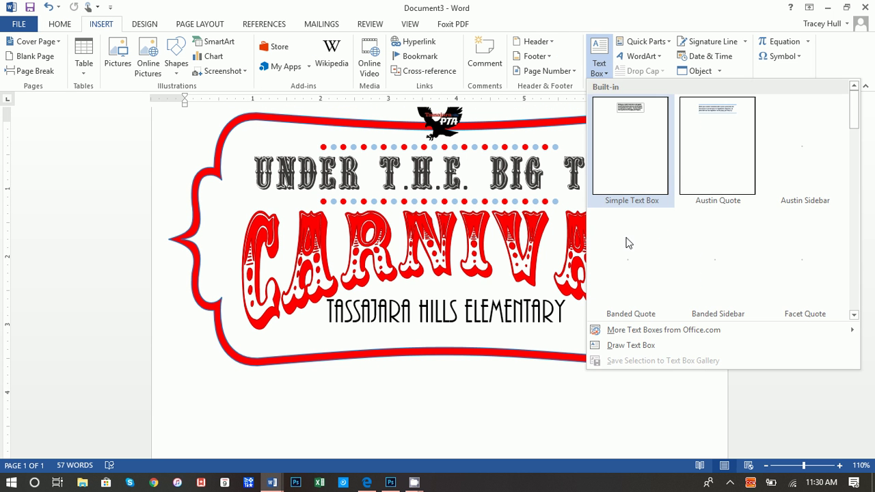
pyautogui.click(625, 344)
pyautogui.moveTo(210, 366)
pyautogui.mouseDown()
pyautogui.moveTo(504, 426)
pyautogui.moveTo(702, 404)
pyautogui.moveTo(673, 401)
pyautogui.mouseUp()
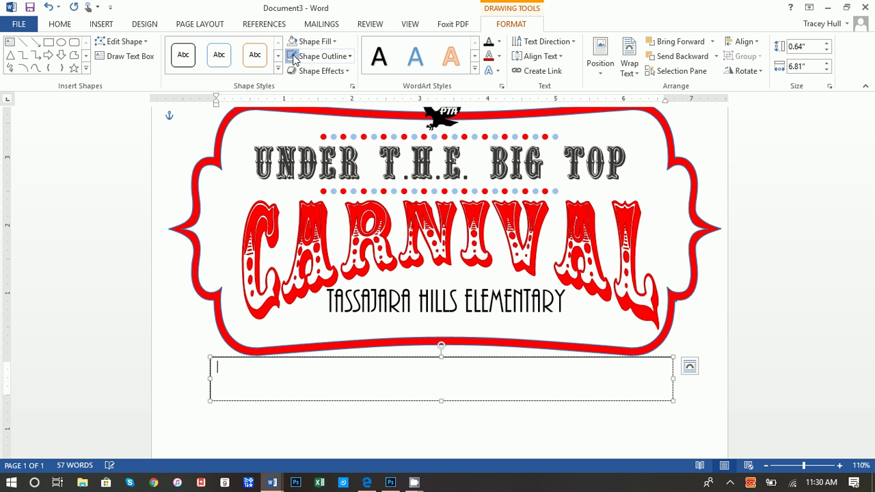
# Step: Enter "Saturday October 20th 2-5p.m." in the text box below the frame
pyautogui.write('SATURD')
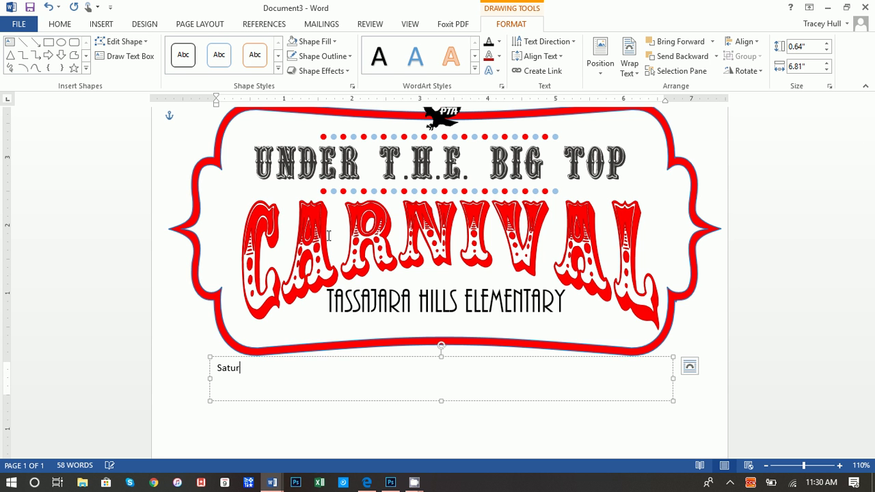
pyautogui.write('day October')
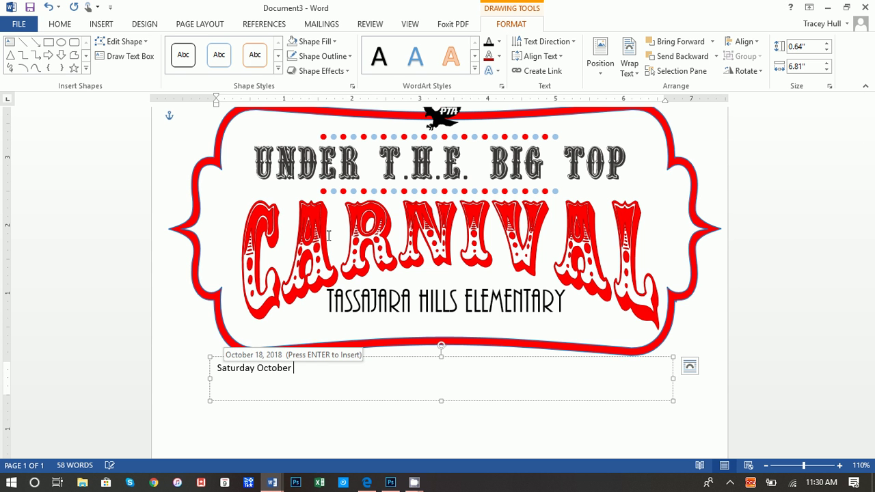
pyautogui.click(272, 483)
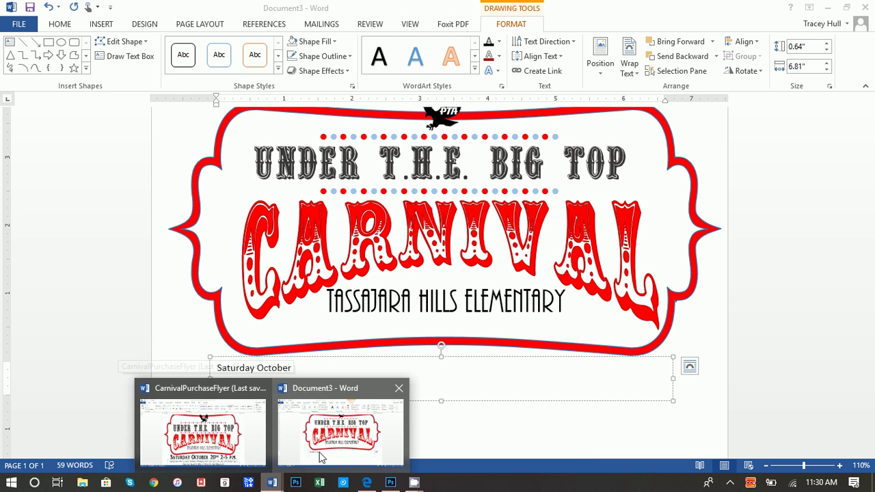
pyautogui.click(341, 431)
pyautogui.write('20th')
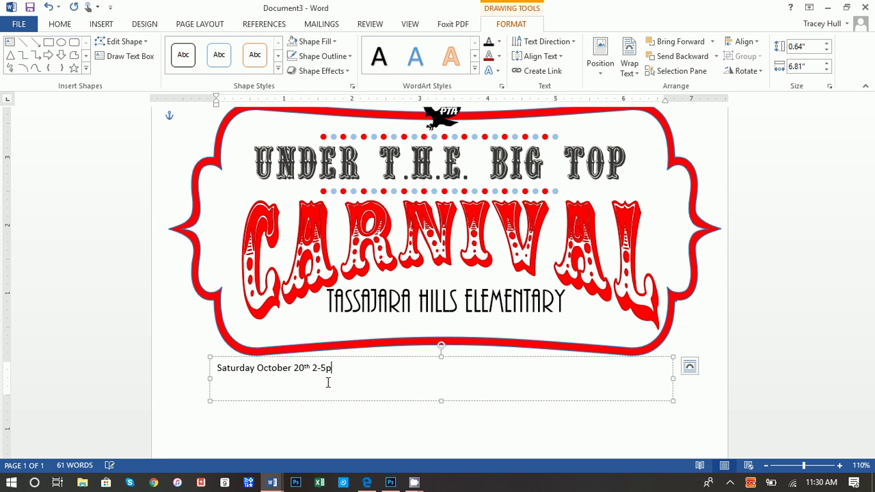
pyautogui.write('2-5p.p.')
pyautogui.press('Menu')
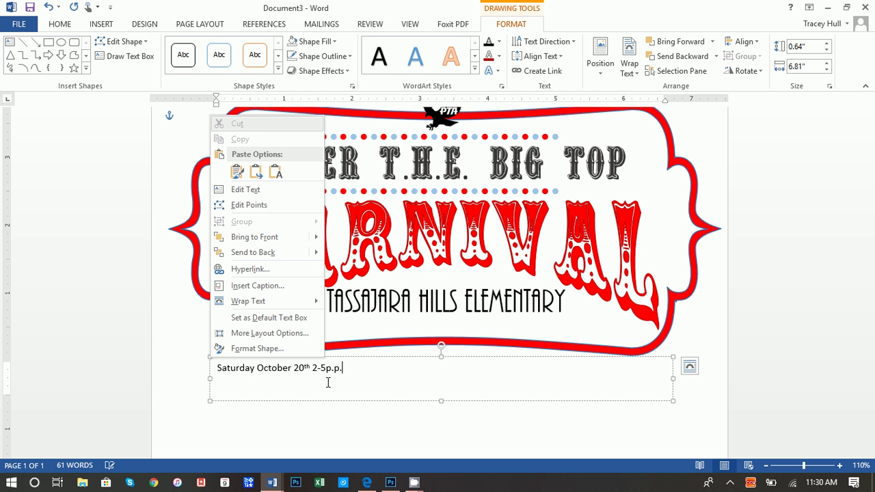
pyautogui.press('Escape')
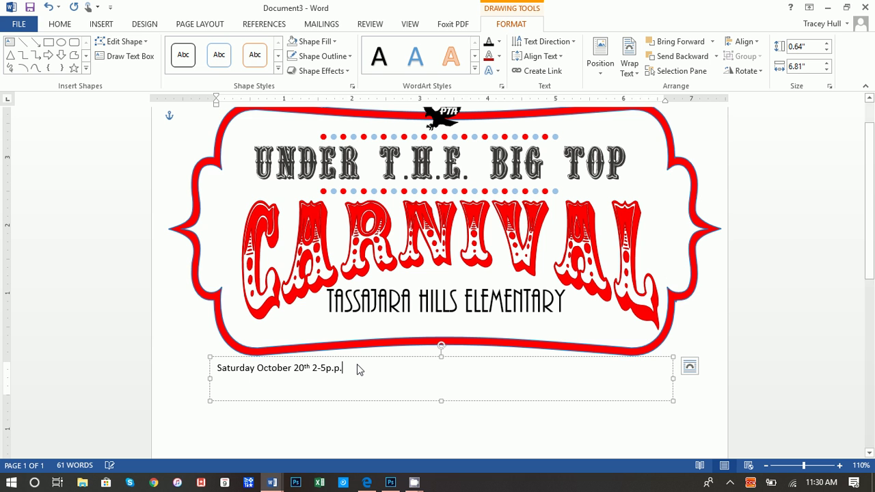
pyautogui.press('BackSpace')
pyautogui.press('BackSpace')
# Step: Set the date line's font in Document3 to AR JULIAN, checking the date line in the CarnivalPurchaseFlyer document for the match
pyautogui.moveTo(357, 369); pyautogui.dragTo(201, 368)
pyautogui.click(272, 481)
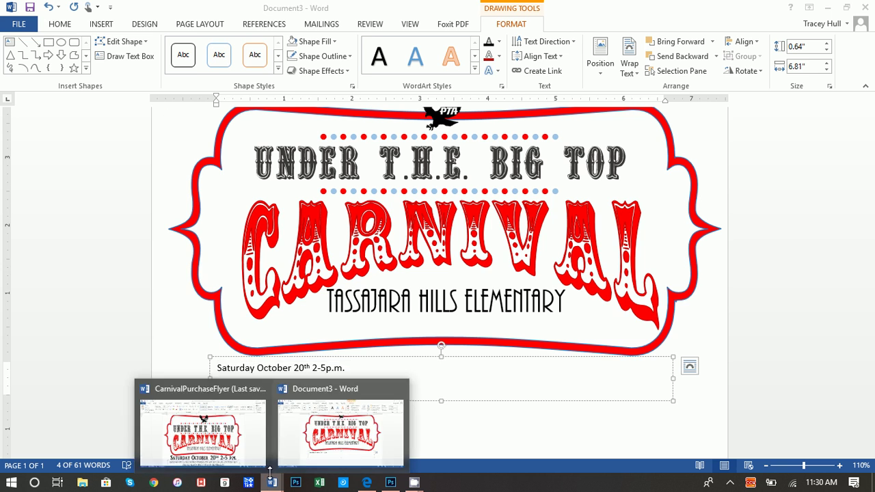
pyautogui.click(205, 431)
pyautogui.click(284, 404)
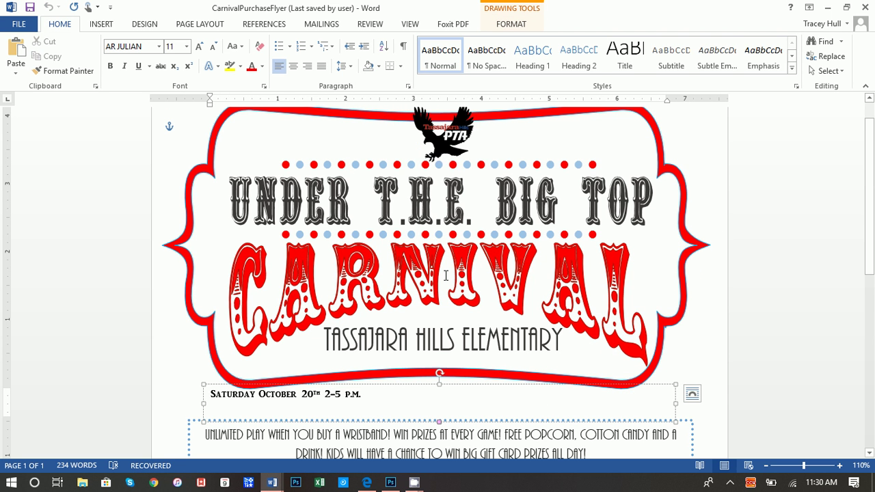
pyautogui.click(272, 482)
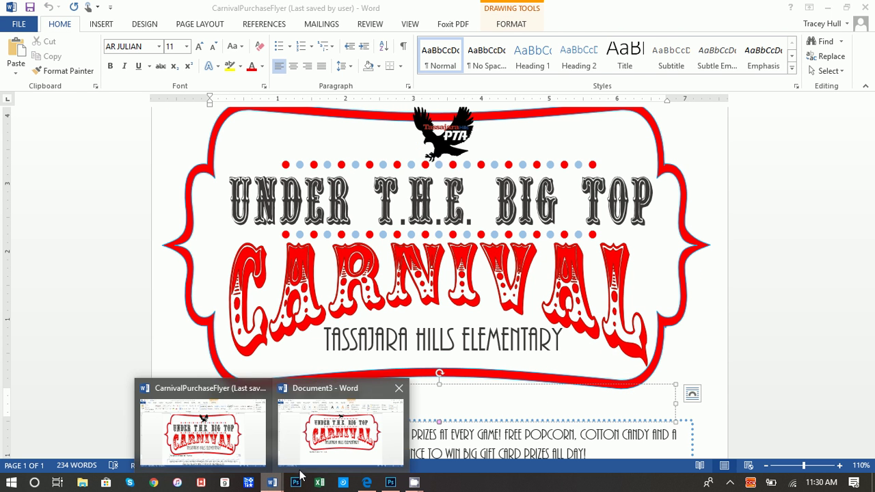
pyautogui.click(345, 388)
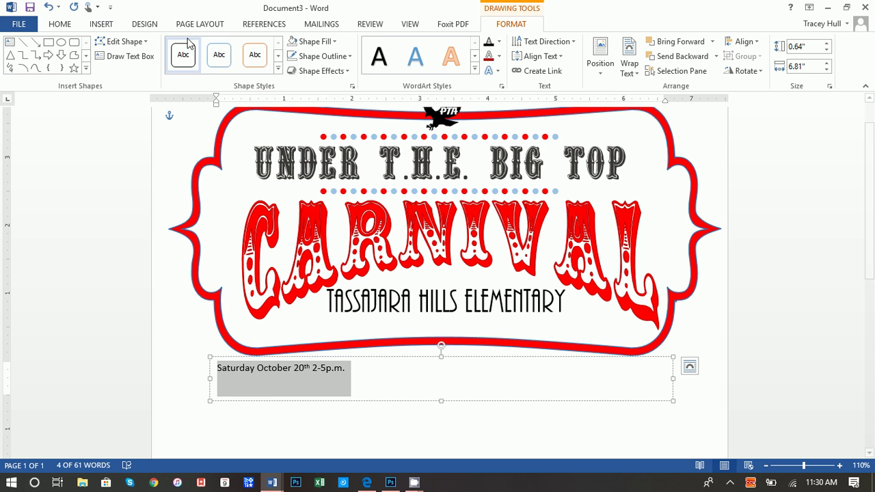
pyautogui.click(73, 27)
pyautogui.click(160, 46)
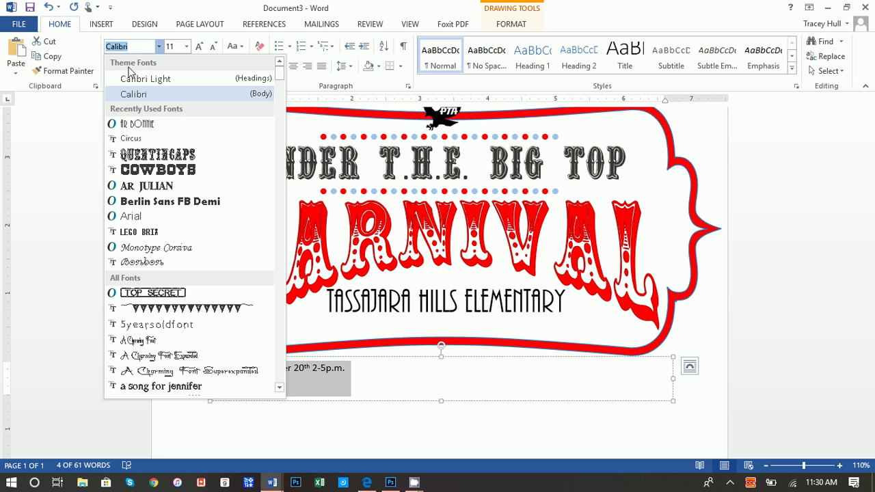
pyautogui.click(145, 186)
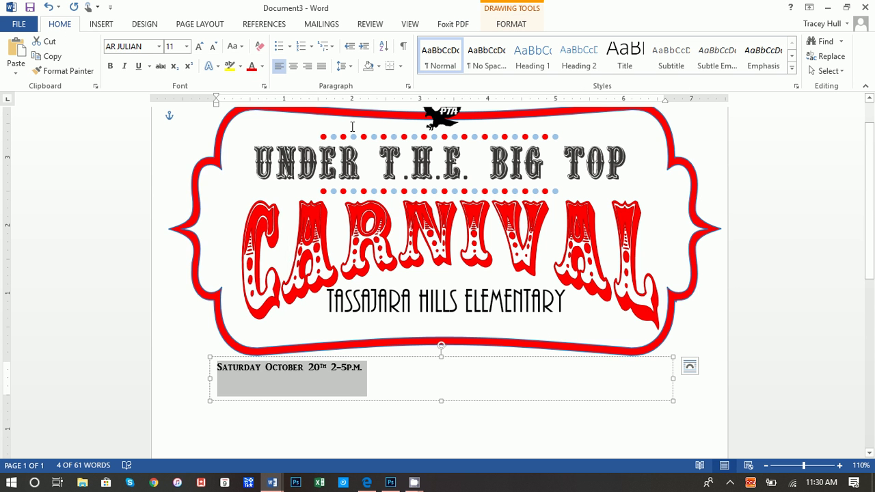
# Step: Apply a Transform text effect to the date line that stretches the lettering to fill its text box
pyautogui.click(501, 29)
pyautogui.click(498, 71)
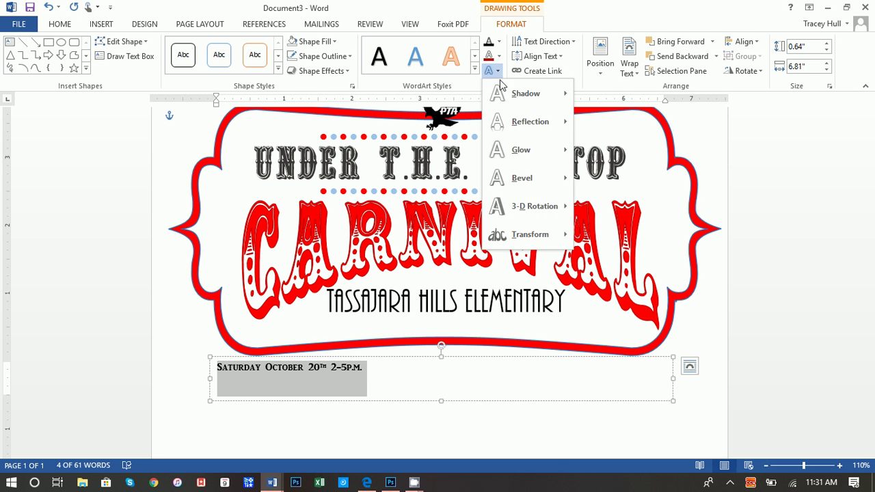
pyautogui.moveTo(513, 232)
pyautogui.click(593, 271)
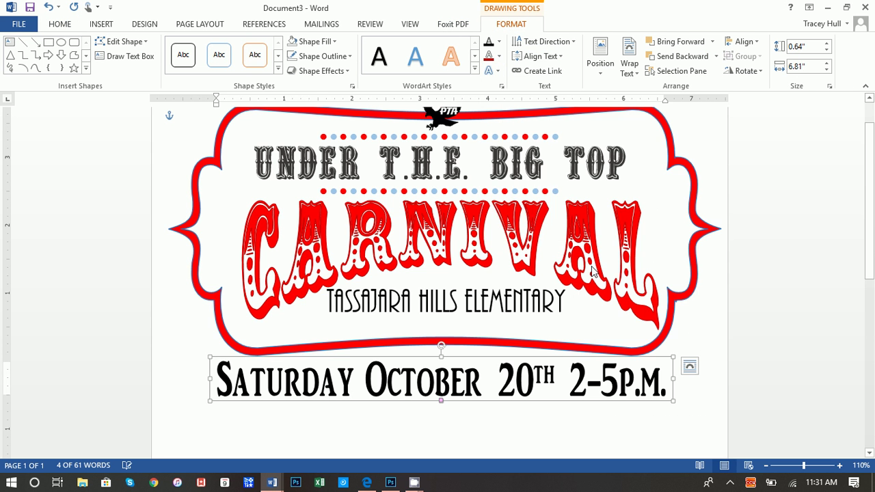
# Step: Resize the date text box to about 0.56" high and 6.83" wide and insert a space before "p.m."
pyautogui.moveTo(675, 403); pyautogui.dragTo(676, 391)
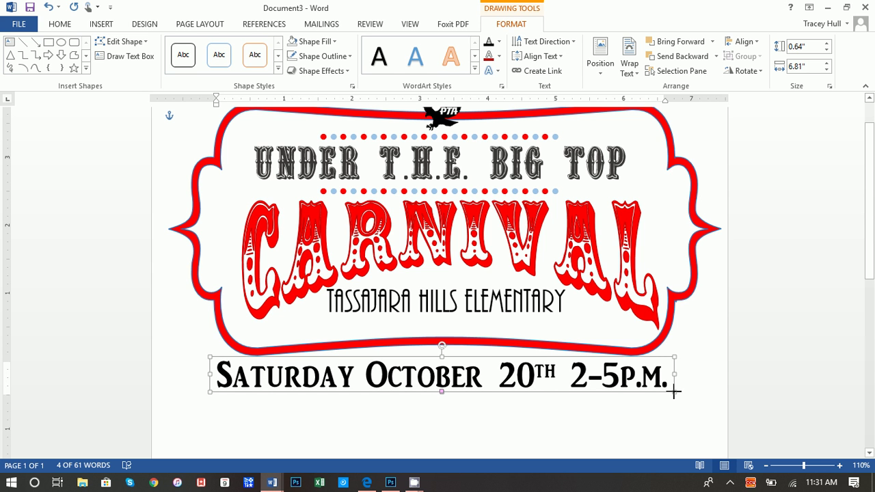
pyautogui.moveTo(441, 352); pyautogui.dragTo(442, 349)
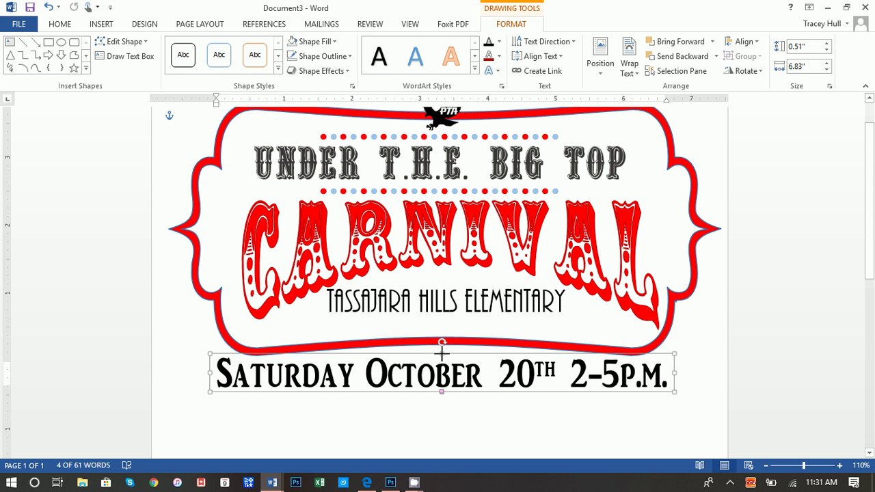
pyautogui.click(617, 380)
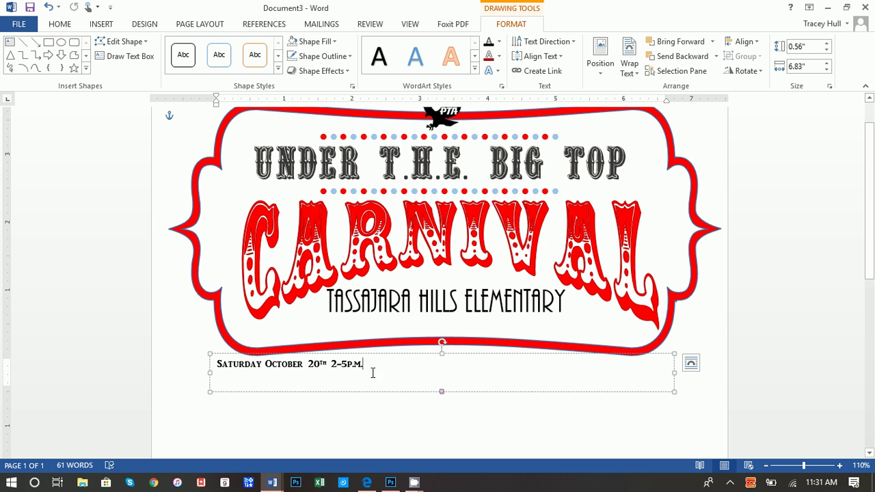
pyautogui.click(567, 413)
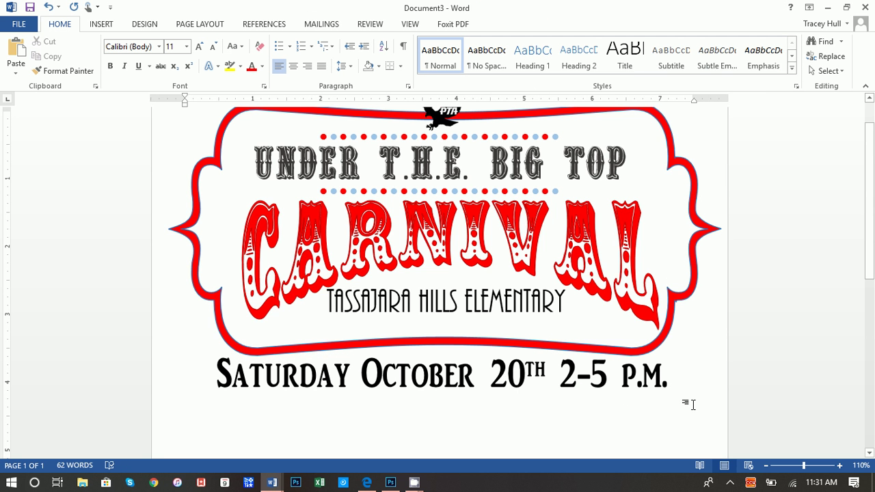
# Step: Draw a text box about 0.75" high and 7.3" wide just below the date line
pyautogui.click(103, 24)
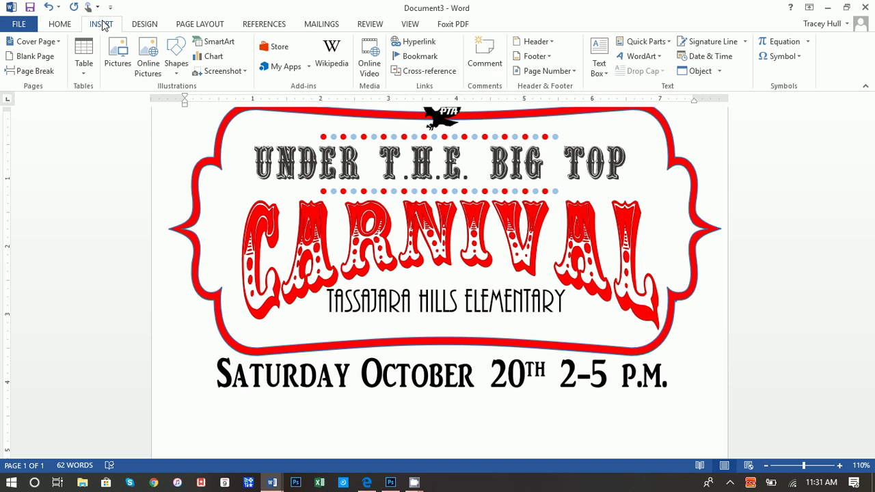
pyautogui.click(601, 63)
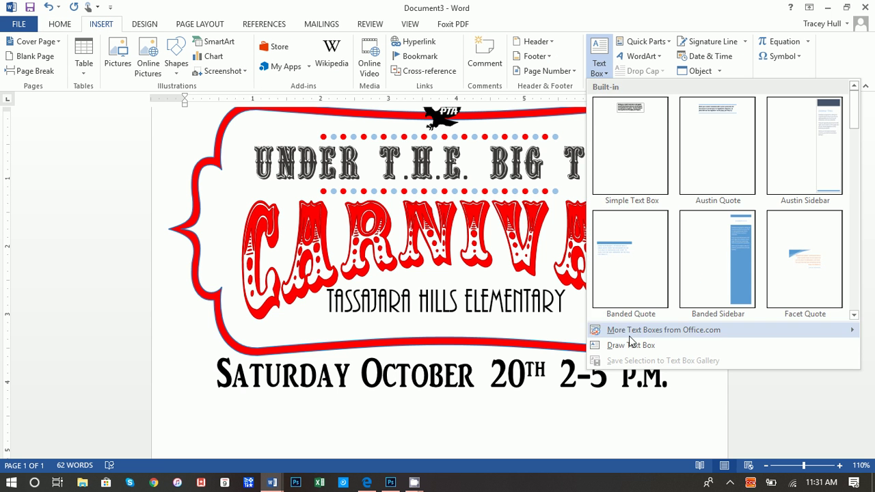
pyautogui.click(615, 289)
pyautogui.scroll(-3, 361, 346)
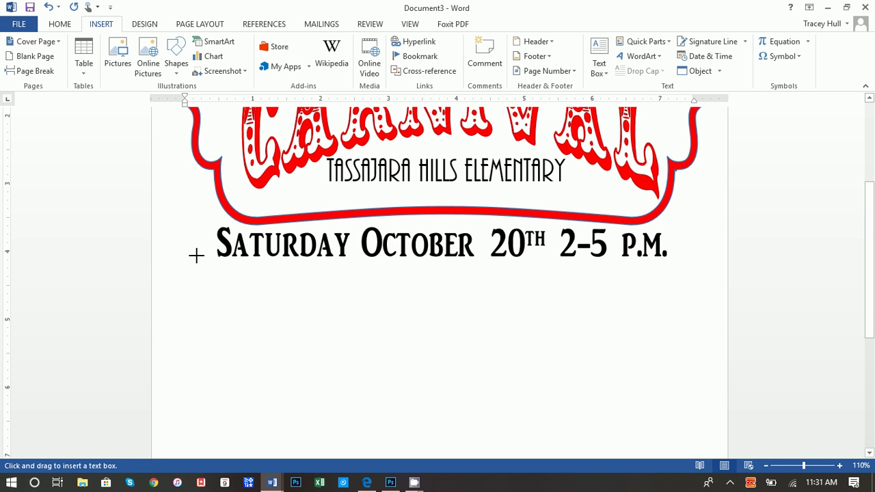
pyautogui.moveTo(197, 256)
pyautogui.mouseDown()
pyautogui.moveTo(567, 316)
pyautogui.moveTo(692, 305)
pyautogui.mouseUp()
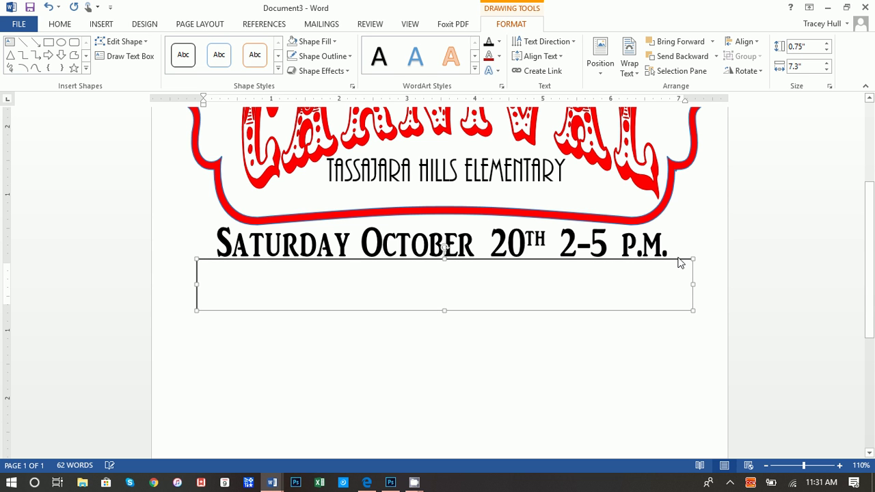
# Step: Give the new text box a 3 pt outline in Blue, Accent 1, Lighter 40%
pyautogui.click(308, 58)
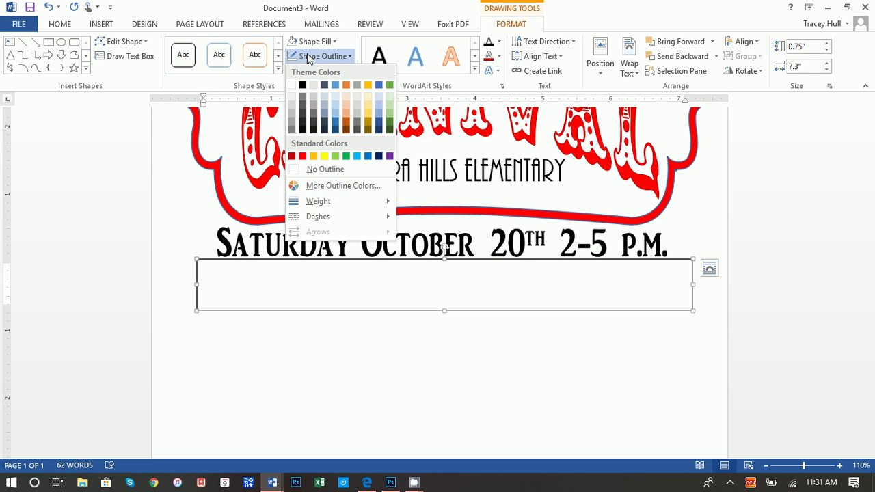
pyautogui.moveTo(324, 201)
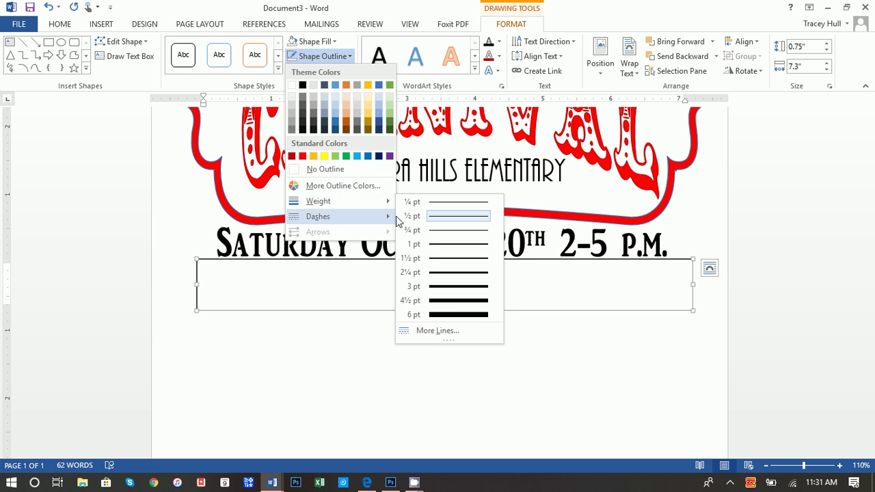
pyautogui.click(440, 293)
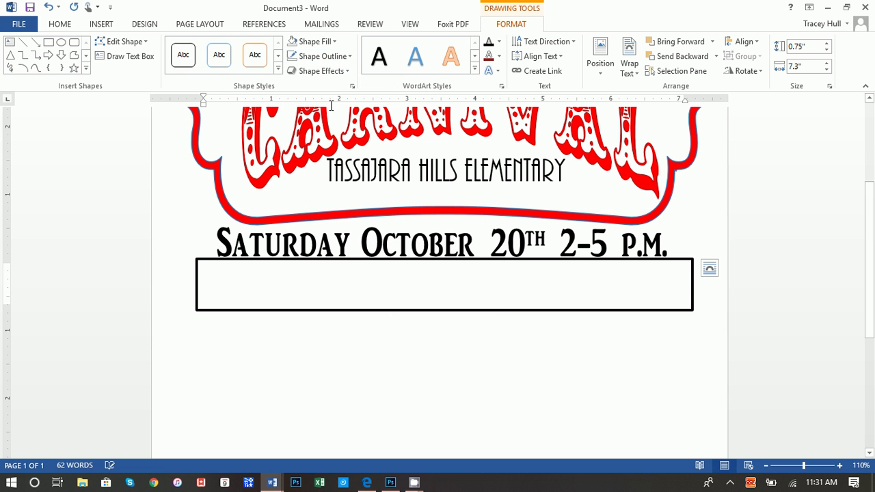
pyautogui.click(323, 56)
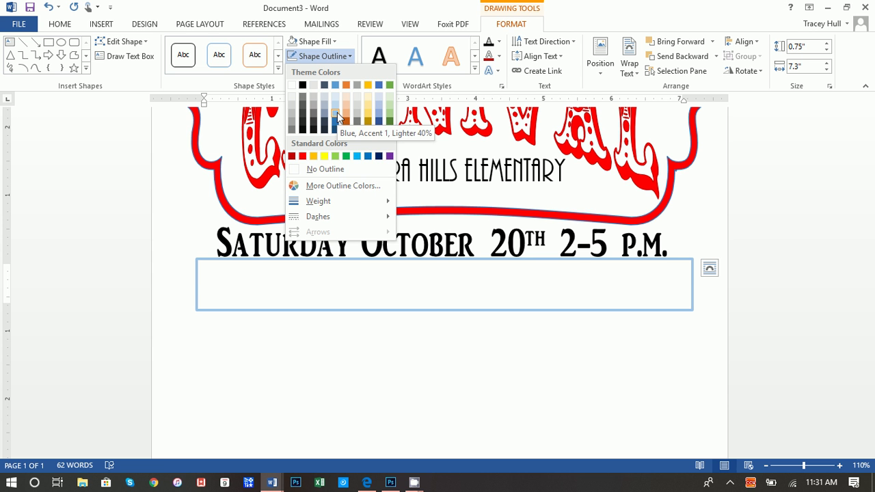
pyautogui.click(337, 112)
# Step: Change the new text box's outline to the heavier dotted dash type with a Round cap
pyautogui.click(331, 58)
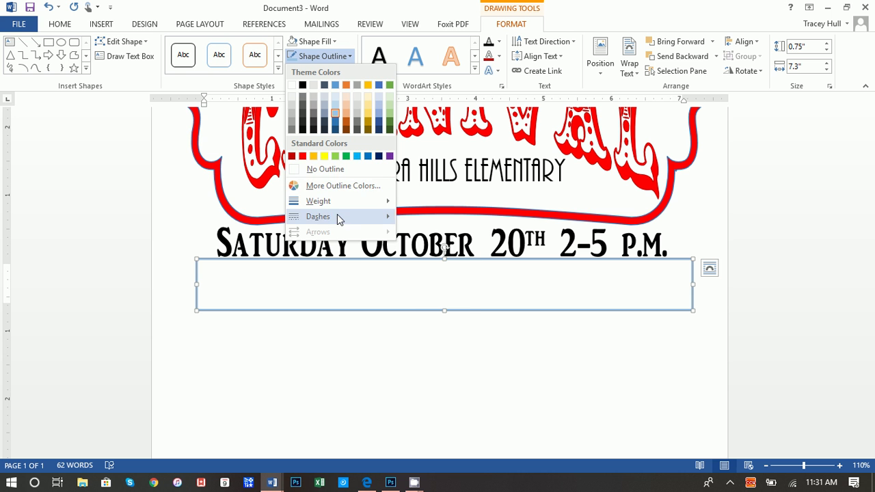
pyautogui.moveTo(362, 217)
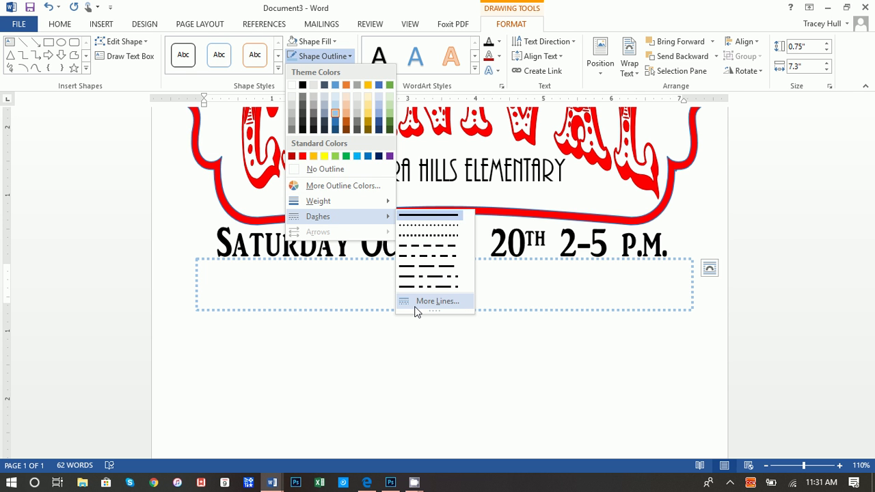
pyautogui.click(435, 301)
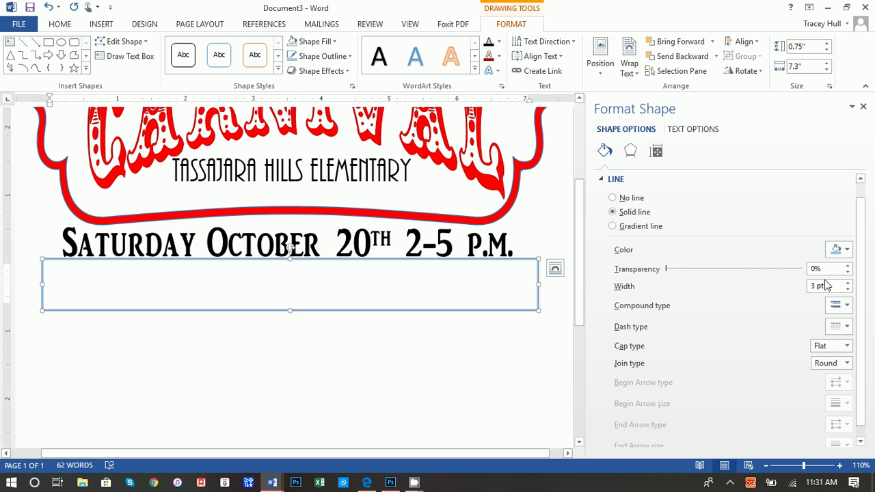
pyautogui.click(840, 306)
pyautogui.click(847, 322)
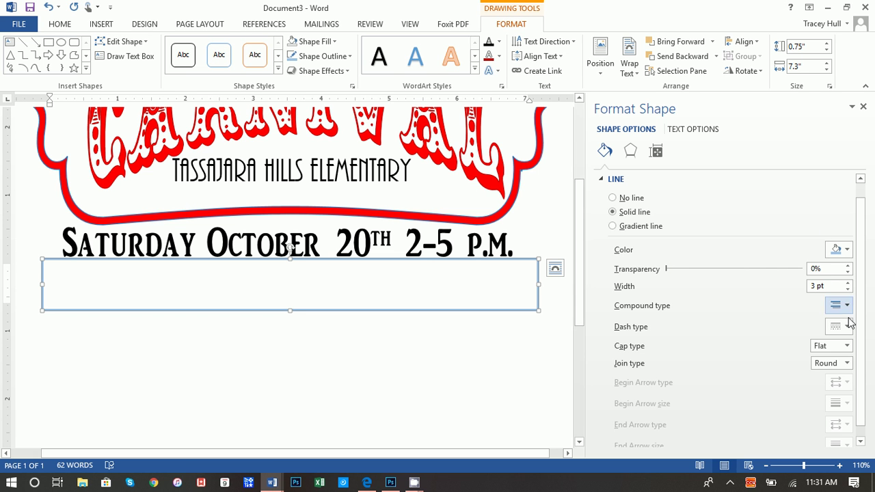
pyautogui.click(848, 328)
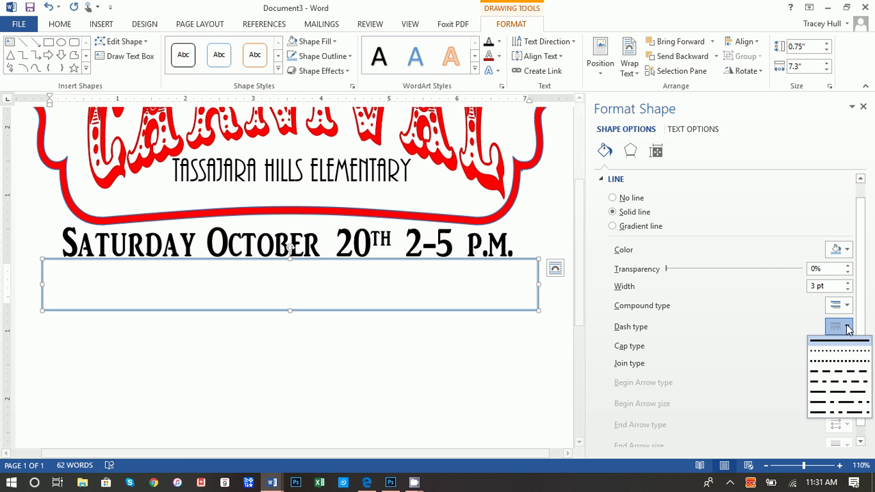
pyautogui.click(845, 361)
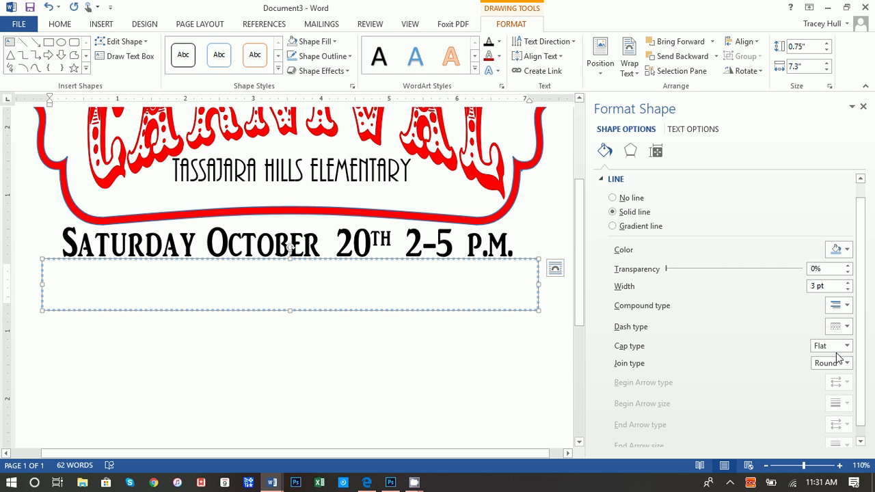
pyautogui.click(845, 346)
pyautogui.click(835, 372)
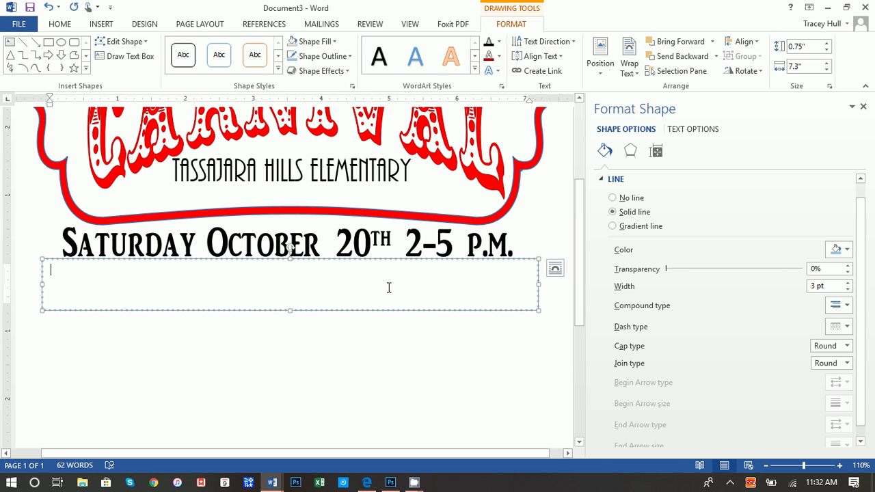
# Step: Fill the dotted box in Document3 with the "Unlimited play when you buy a wristband!" paragraph copied from the CarnivalPurchaseFlyer document
pyautogui.write('Unlimited play')
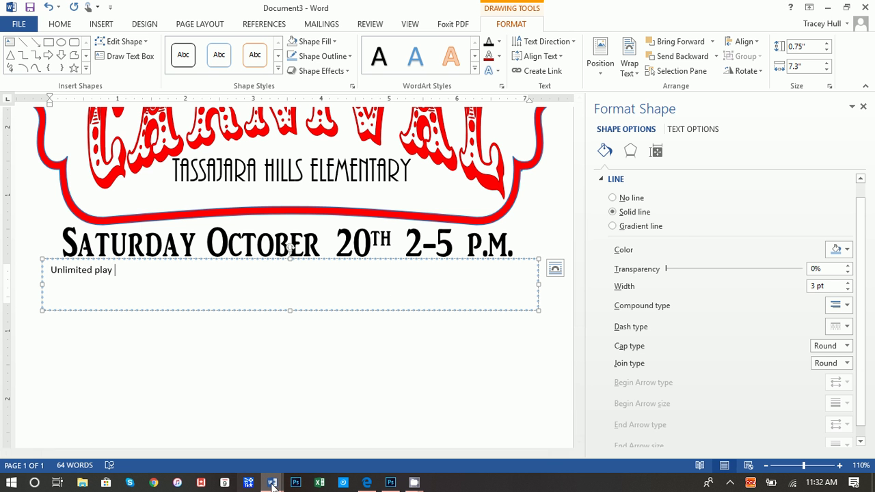
pyautogui.moveTo(272, 482)
pyautogui.click(246, 451)
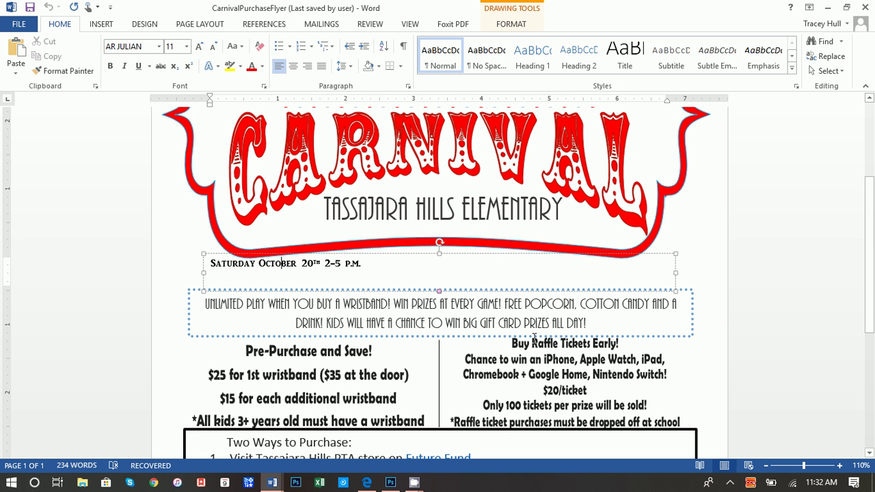
pyautogui.moveTo(587, 323); pyautogui.dragTo(227, 301)
pyautogui.hotkey('ctrl', 'c')
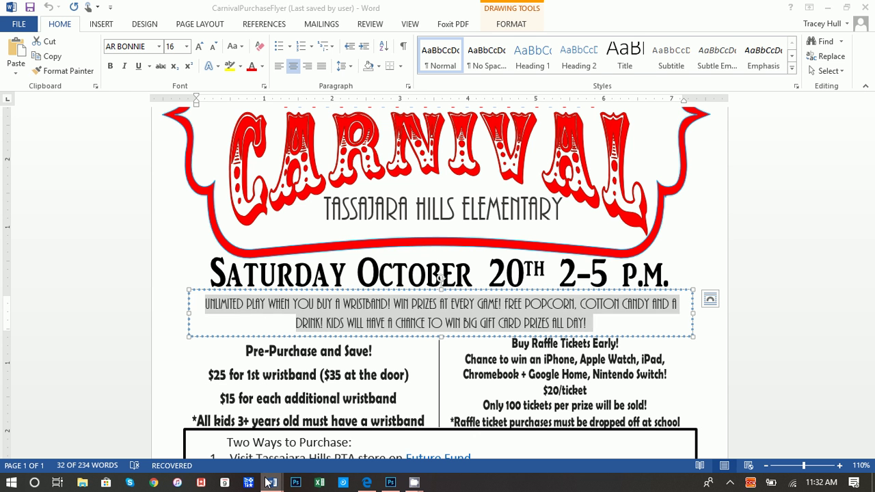
pyautogui.moveTo(273, 482)
pyautogui.click(346, 428)
pyautogui.moveTo(210, 272); pyautogui.dragTo(58, 273)
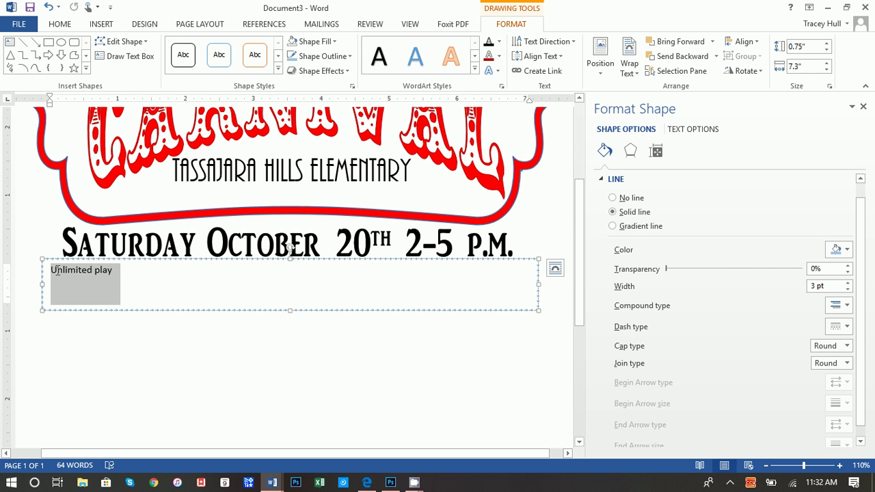
pyautogui.hotkey('ctrl', 'v')
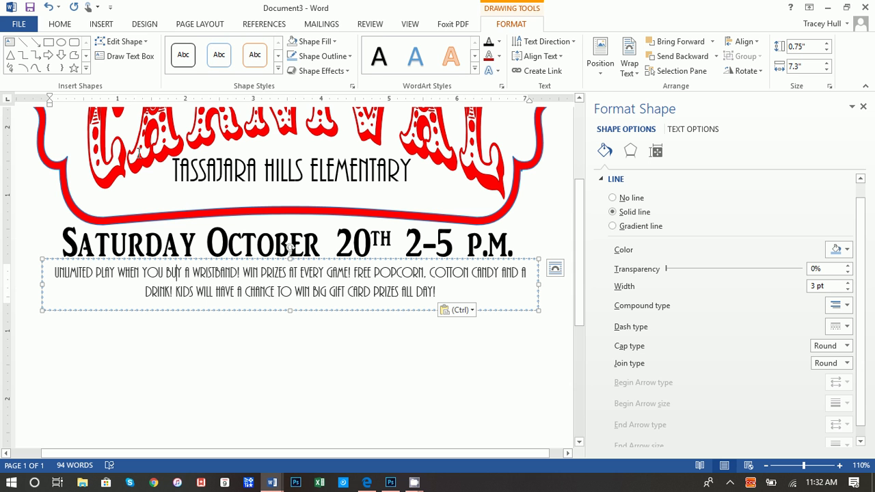
# Step: Reduce the dotted text box's height slightly so it fits closely around its two lines of text
pyautogui.click(61, 25)
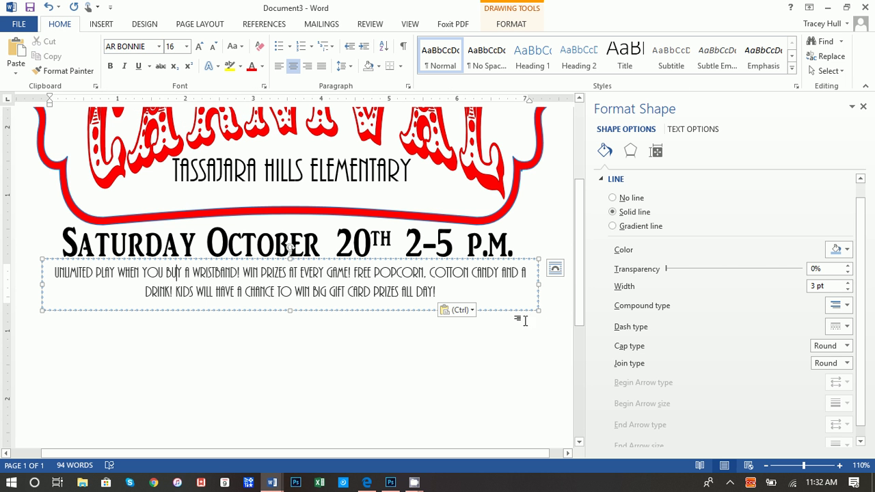
pyautogui.moveTo(538, 310); pyautogui.dragTo(538, 304)
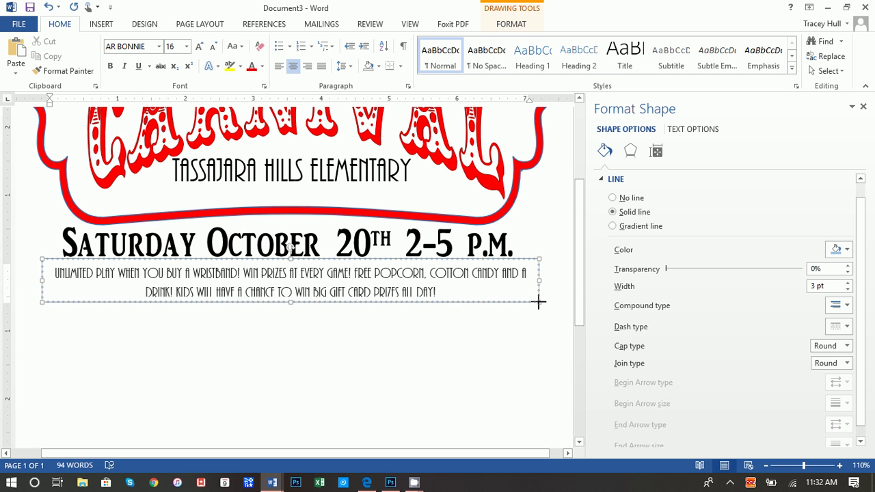
pyautogui.click(503, 340)
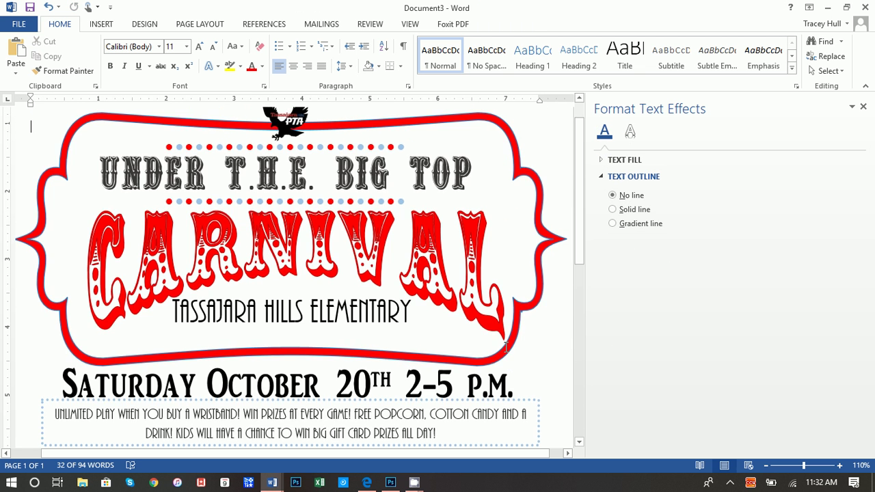
# Step: Draw a text box about 1.55" high and 3.47" wide below the dotted box's left half and remove its outline
pyautogui.scroll(-2, 264, 336)
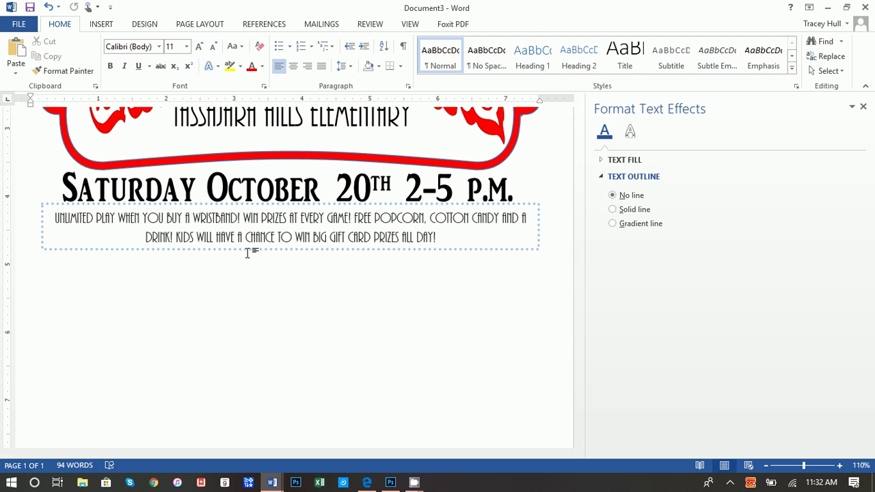
pyautogui.click(101, 24)
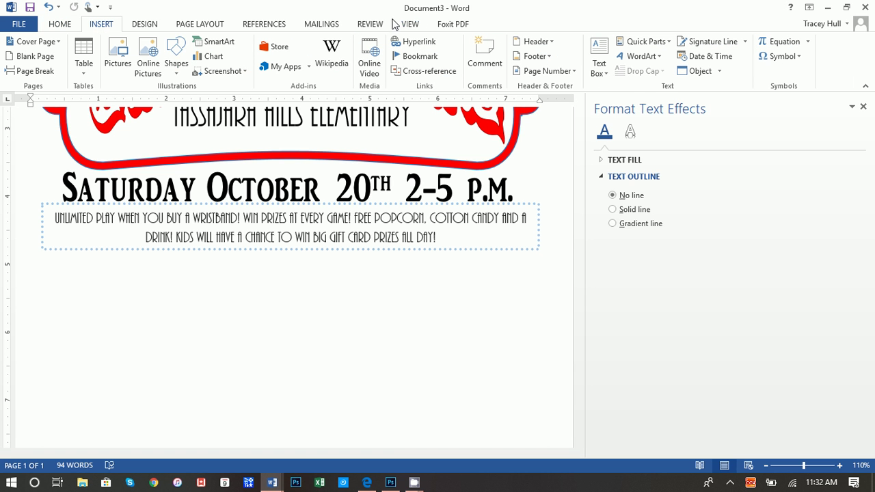
pyautogui.click(599, 62)
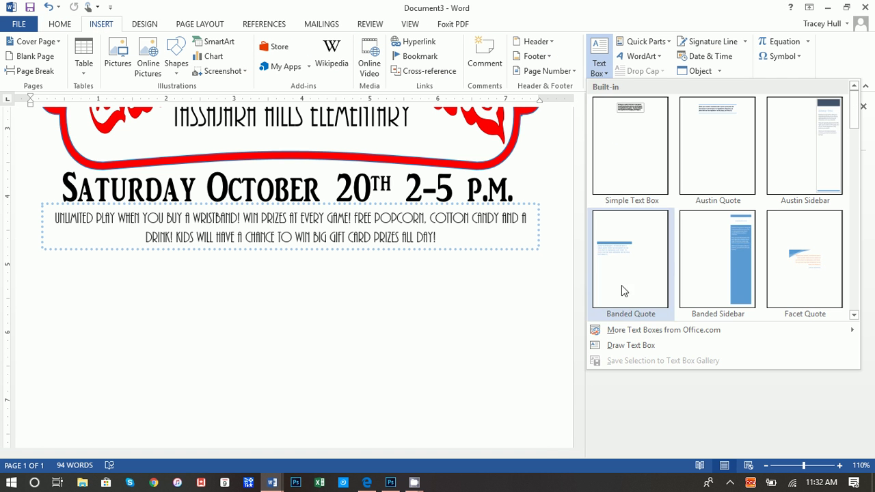
pyautogui.click(625, 347)
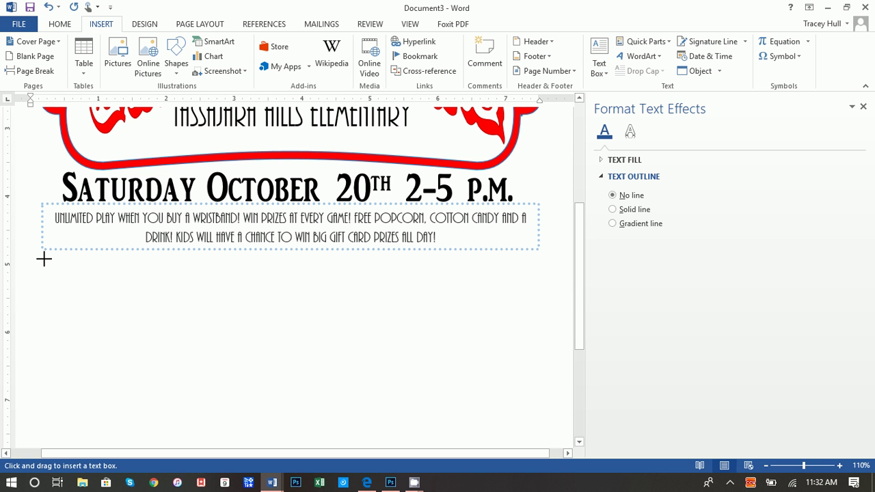
pyautogui.moveTo(43, 259)
pyautogui.mouseDown()
pyautogui.moveTo(272, 342)
pyautogui.moveTo(280, 364)
pyautogui.mouseUp()
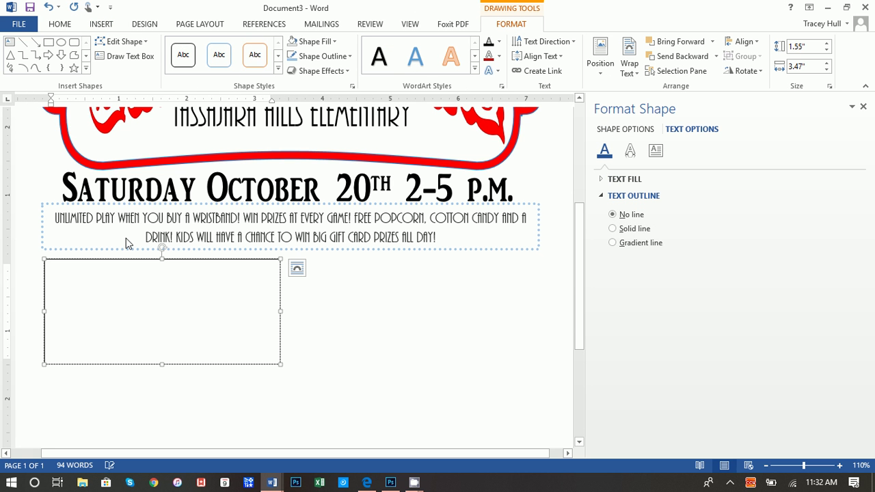
pyautogui.click(306, 56)
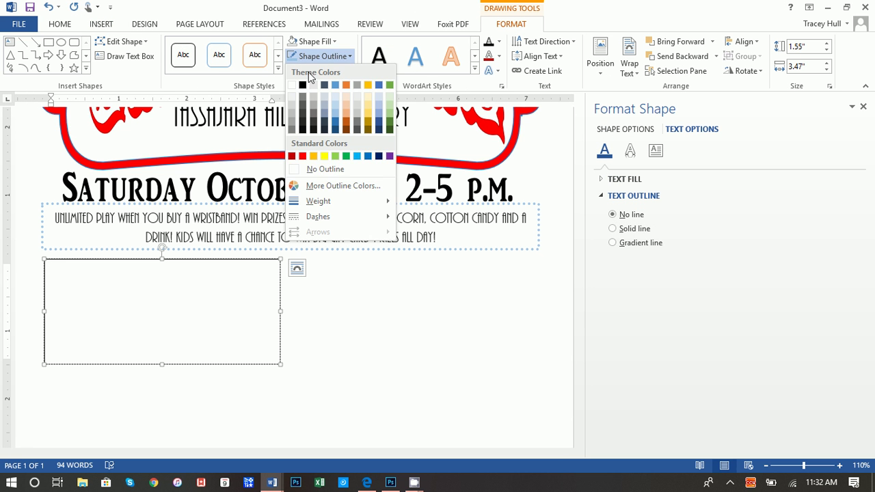
pyautogui.click(324, 169)
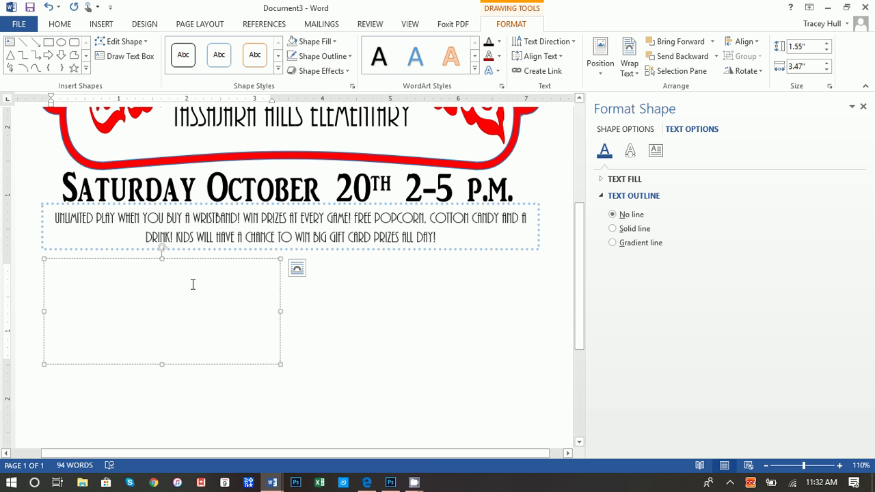
# Step: Fill the new text box in Document3 with the "Pre-Purchase and Save!" wristband pricing text copied from the CarnivalPurchaseFlyer document
pyautogui.moveTo(272, 481)
pyautogui.click(202, 430)
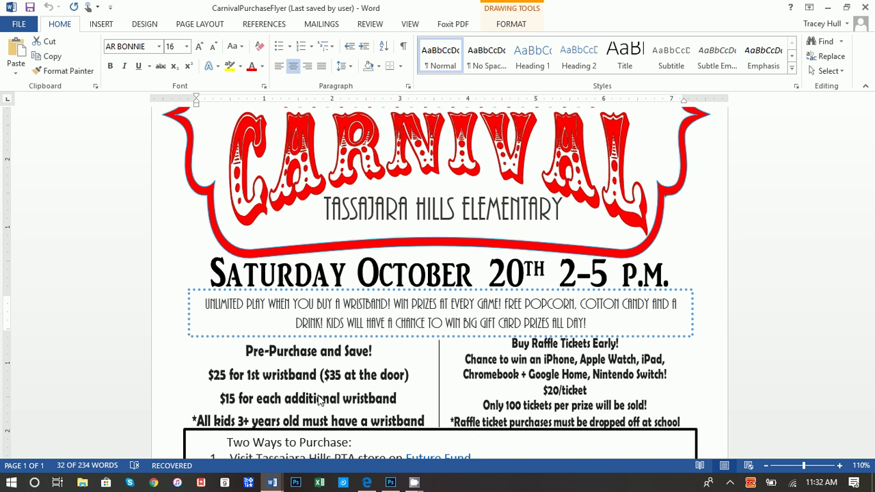
pyautogui.moveTo(414, 295); pyautogui.dragTo(242, 249)
pyautogui.hotkey('ctrl', 'c')
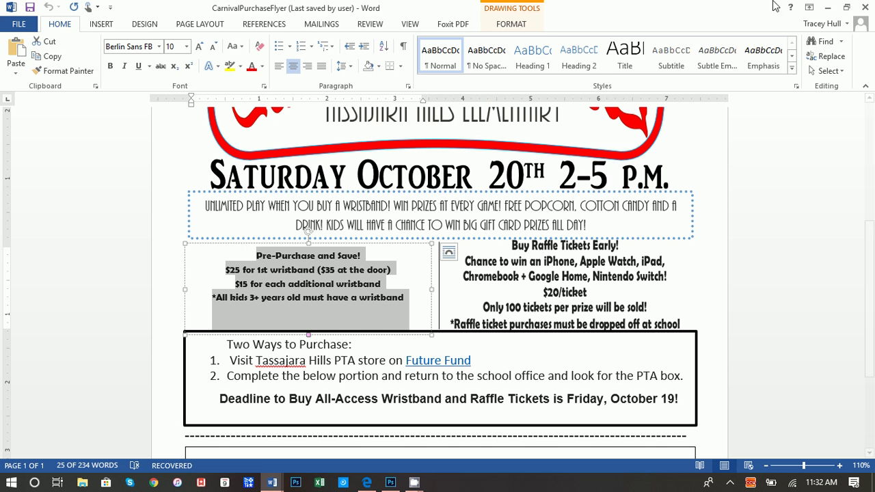
pyautogui.moveTo(271, 482)
pyautogui.click(334, 432)
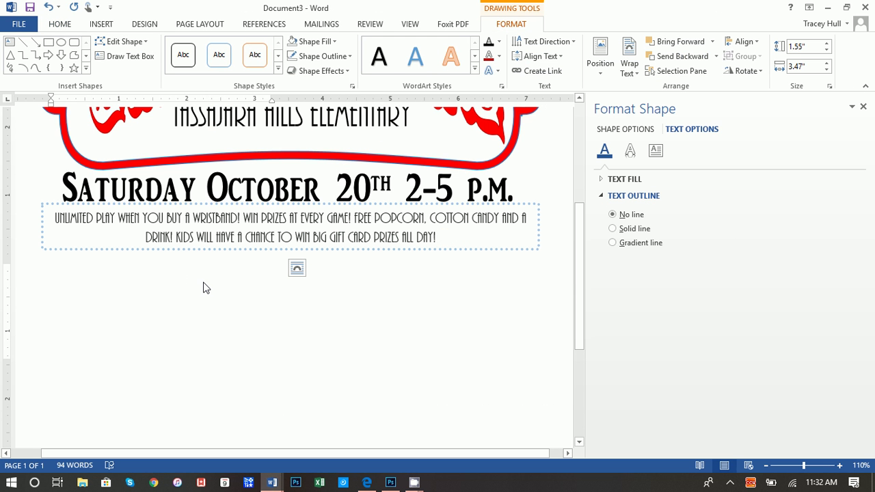
pyautogui.hotkey('ctrl', 'v')
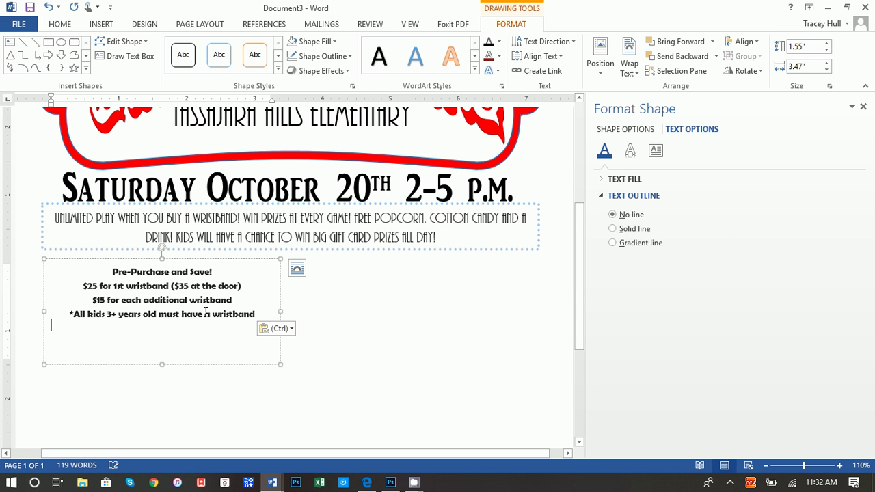
# Step: Shrink the wristband pricing box to about 1.22" by 3.11" and apply the first Warp text transform so its text fills the box
pyautogui.click(59, 24)
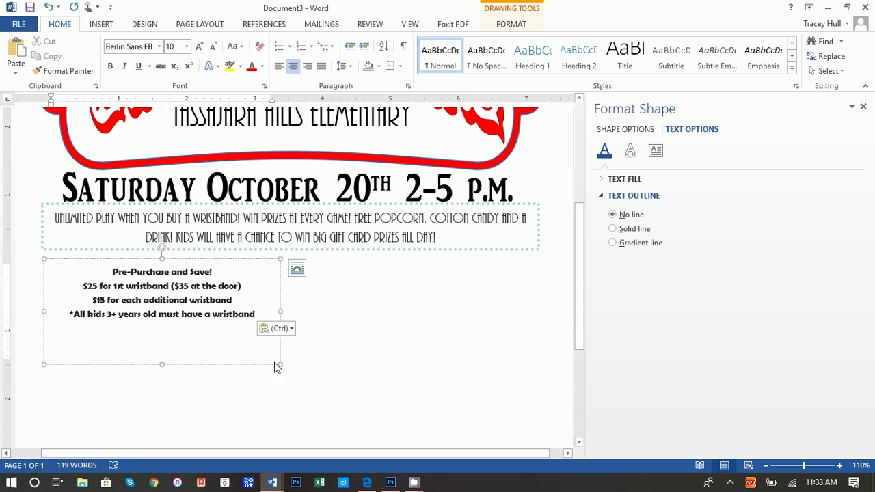
pyautogui.moveTo(277, 362); pyautogui.dragTo(255, 341)
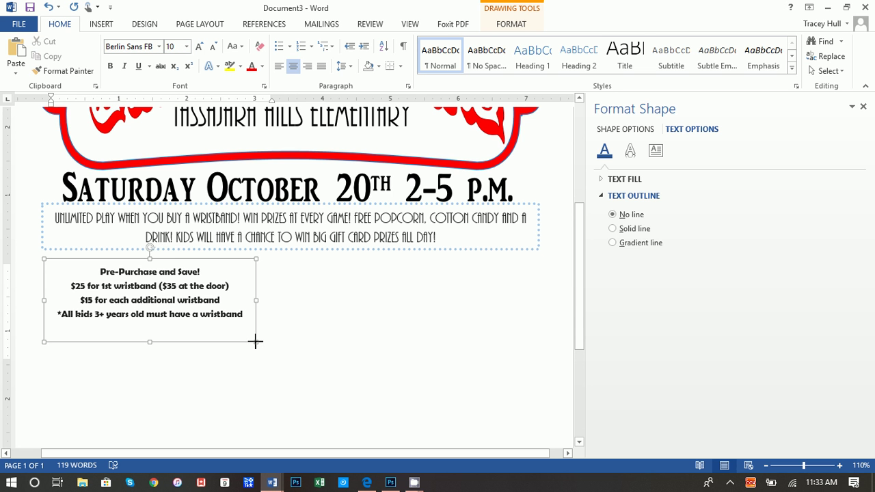
pyautogui.click(511, 24)
pyautogui.click(497, 72)
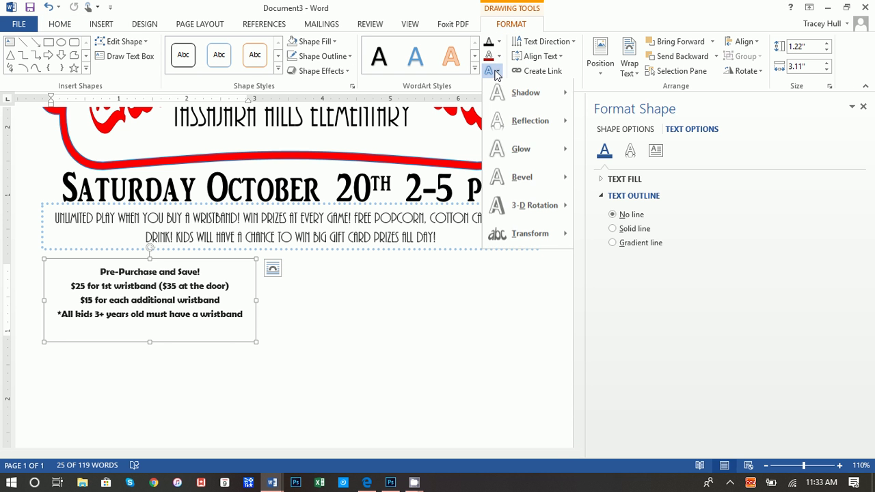
pyautogui.moveTo(528, 234)
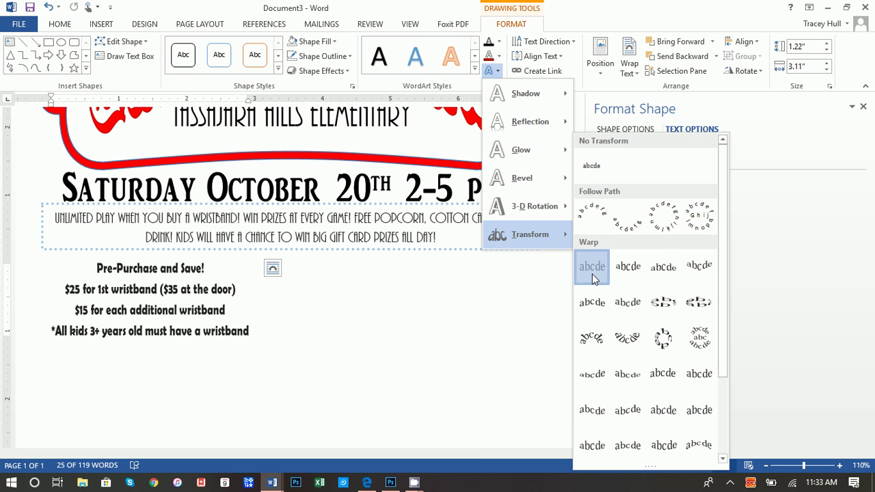
pyautogui.click(400, 329)
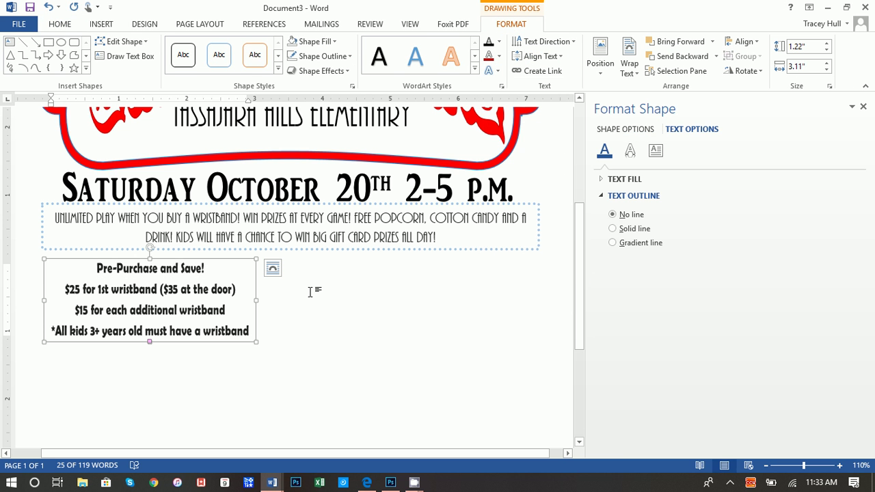
# Step: Draw a vertical straight line about 1.16" long to the right of the wristband pricing text
pyautogui.click(101, 24)
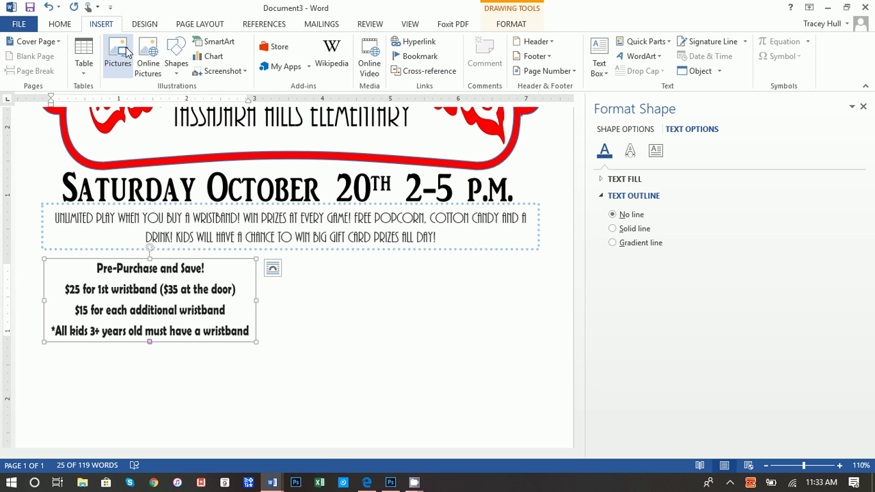
pyautogui.click(178, 57)
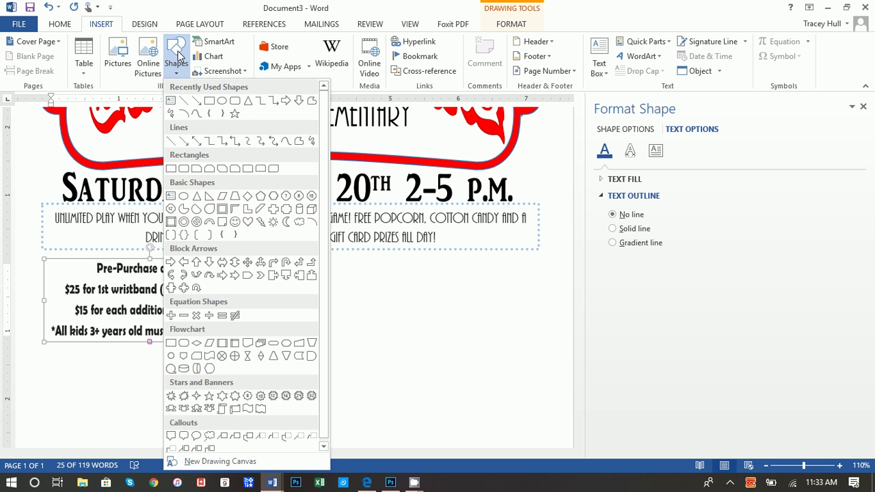
pyautogui.click(185, 104)
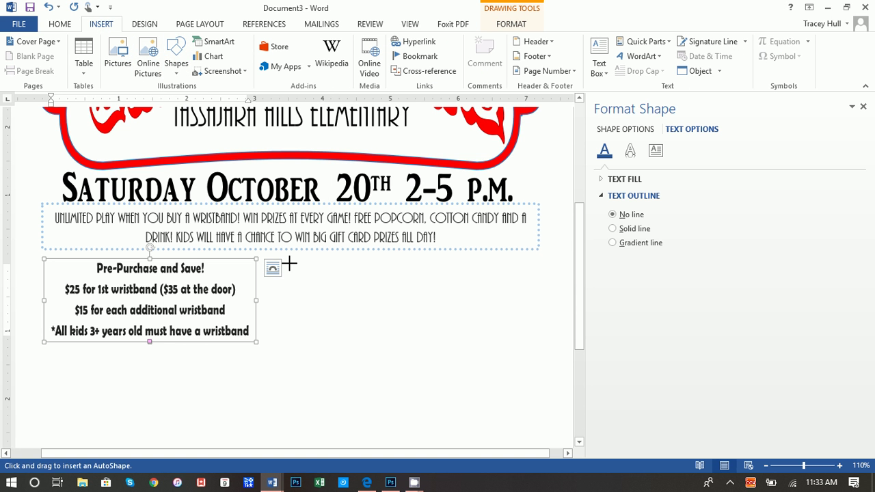
pyautogui.moveTo(289, 261); pyautogui.dragTo(290, 285)
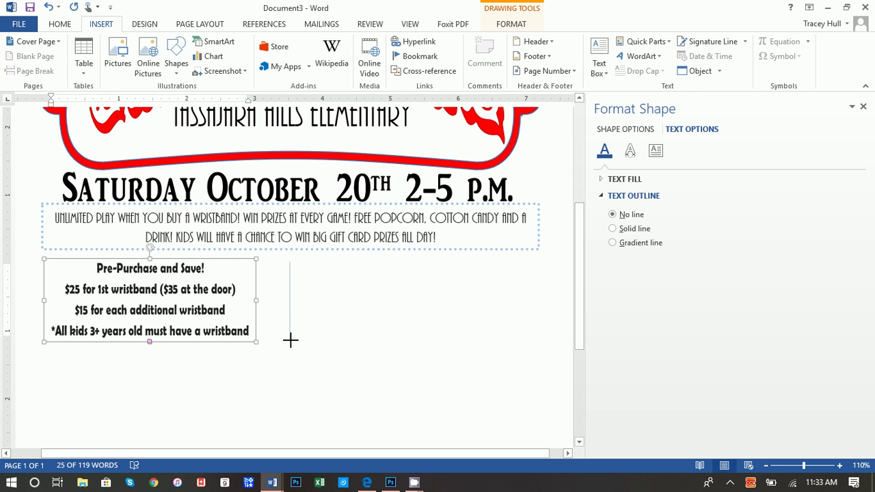
pyautogui.moveTo(290, 340); pyautogui.dragTo(289, 340)
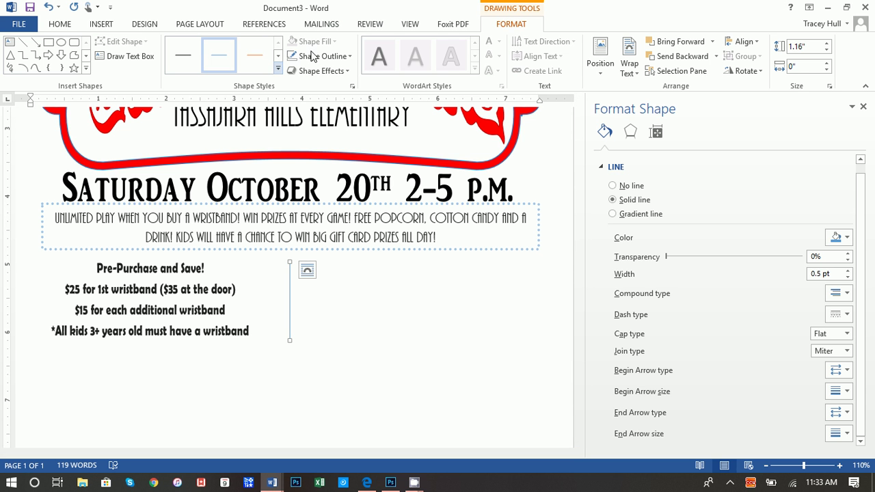
# Step: Make the vertical divider line black with a 1.5 pt weight
pyautogui.click(334, 56)
pyautogui.click(303, 85)
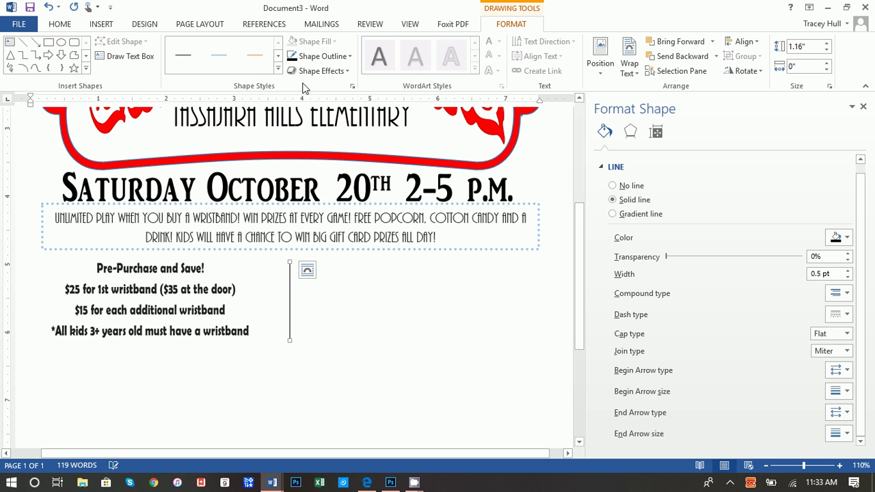
pyautogui.click(322, 56)
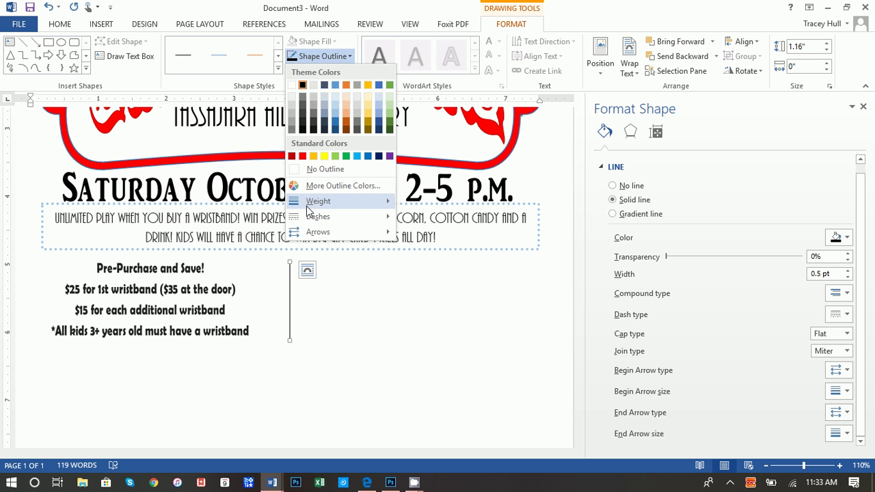
pyautogui.moveTo(318, 201)
pyautogui.click(449, 258)
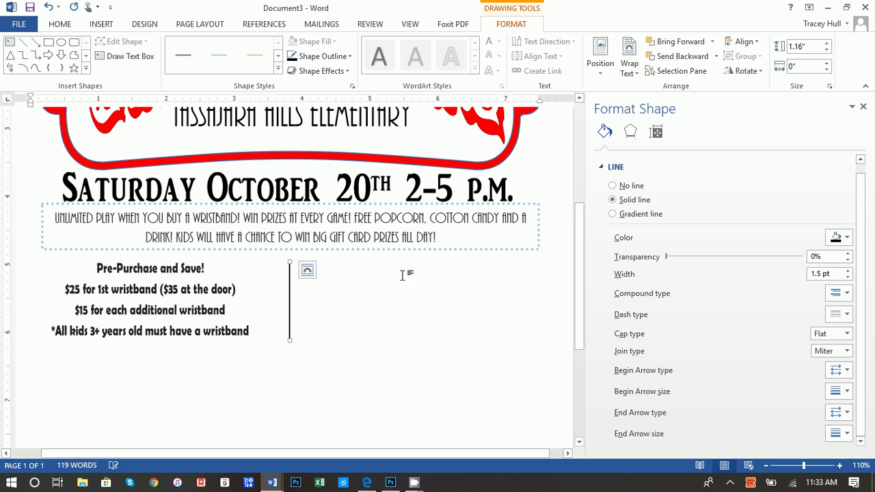
# Step: Duplicate the "Pre-Purchase and Save!" text box in Document3, keeping its source formatting
pyautogui.click(220, 261)
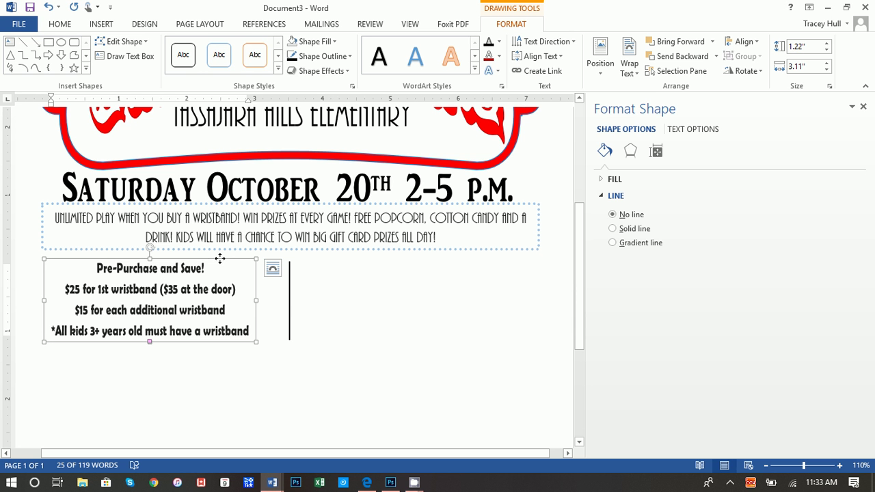
pyautogui.rightClick(220, 259)
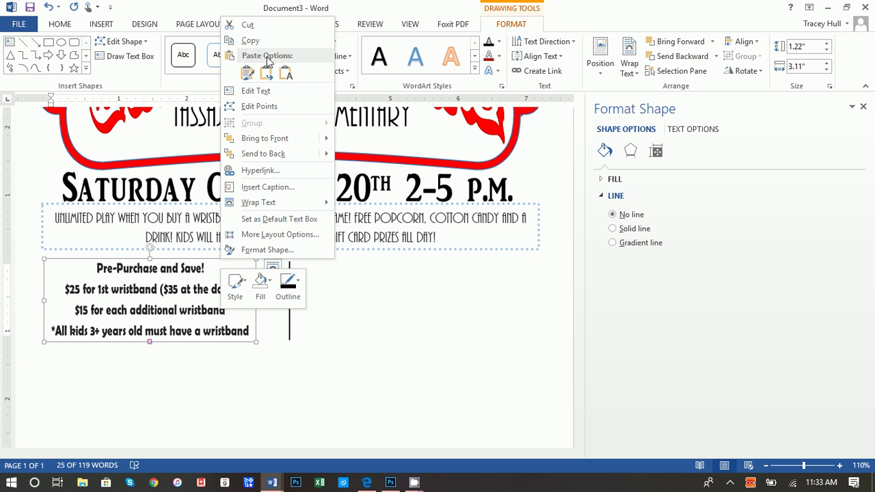
pyautogui.click(263, 42)
pyautogui.click(338, 309)
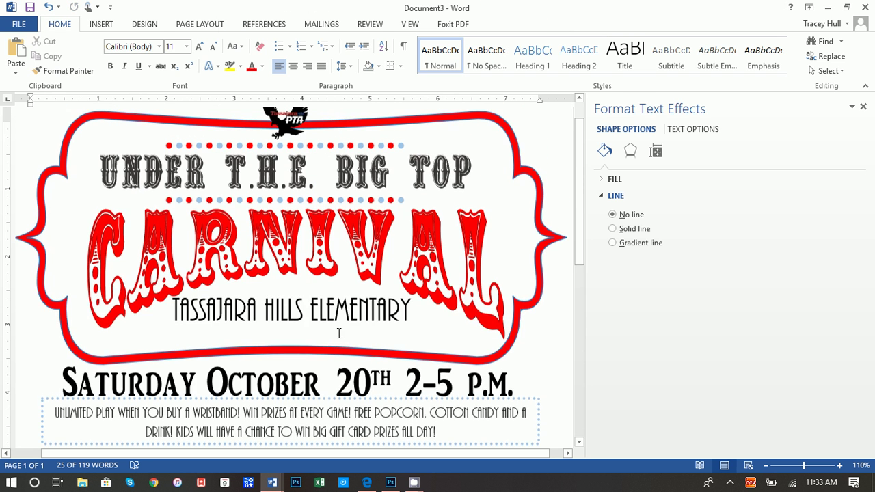
pyautogui.scroll(-3, 337, 338)
pyautogui.rightClick(336, 345)
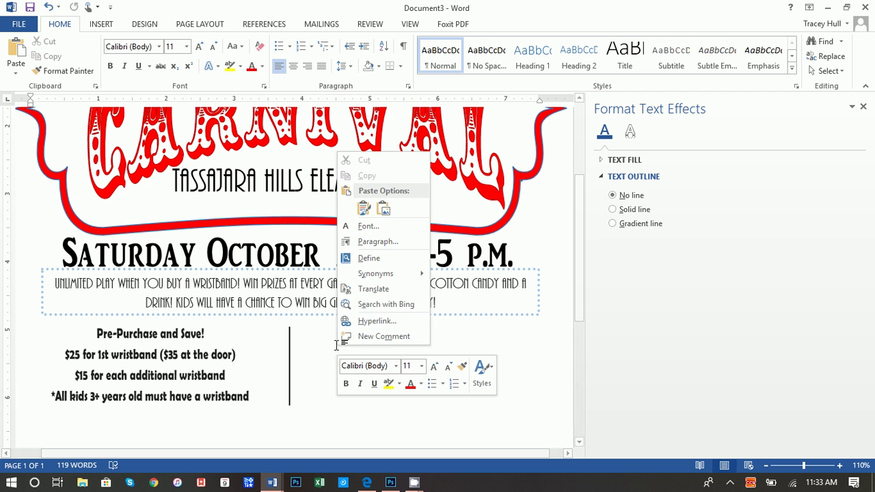
pyautogui.click(364, 203)
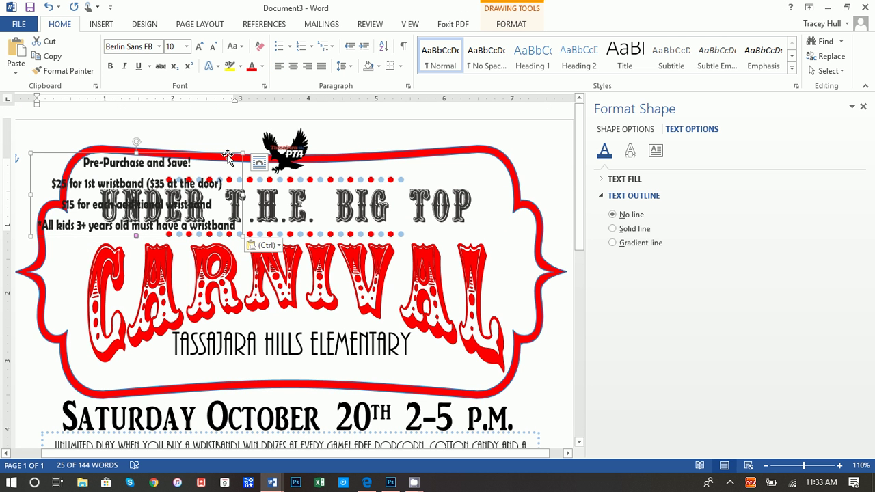
# Step: Move the duplicated text box to the right of the vertical divider, level with the original, and delete its text
pyautogui.moveTo(229, 154); pyautogui.dragTo(412, 399)
pyautogui.scroll(-8, 389, 301)
pyautogui.scroll(3, 378, 270)
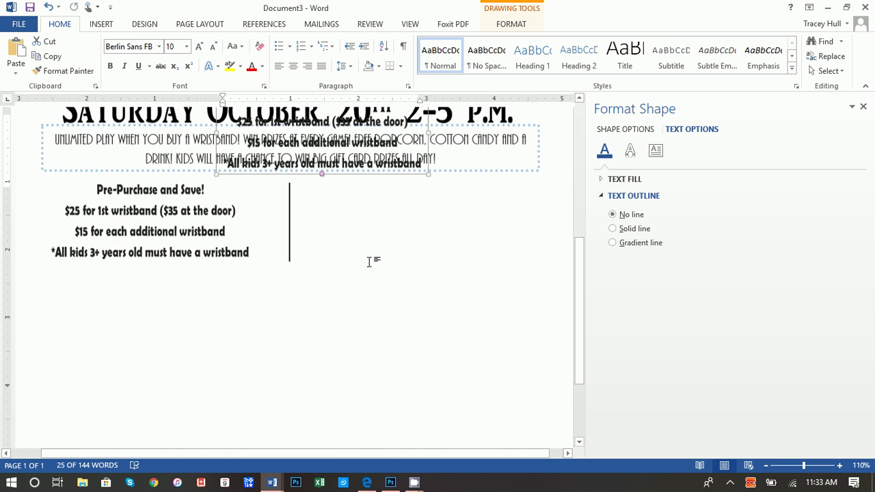
pyautogui.moveTo(371, 229); pyautogui.dragTo(469, 317)
pyautogui.moveTo(412, 278); pyautogui.dragTo(347, 235)
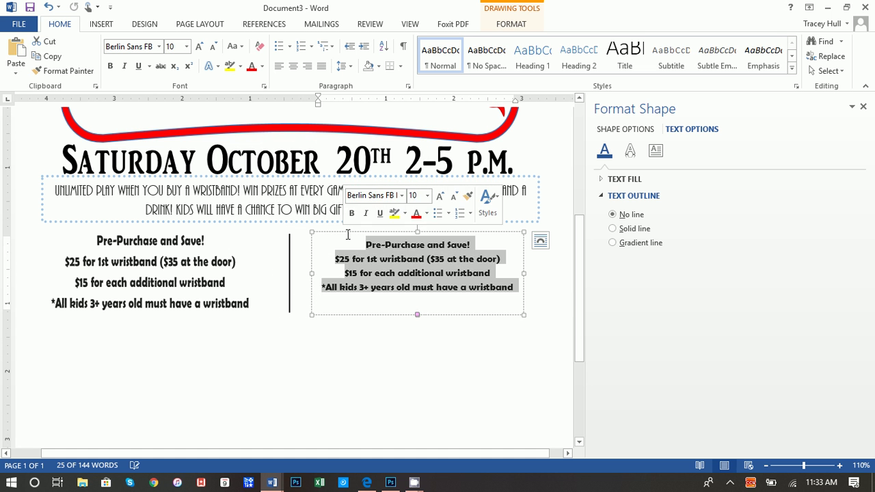
pyautogui.press('BackSpace')
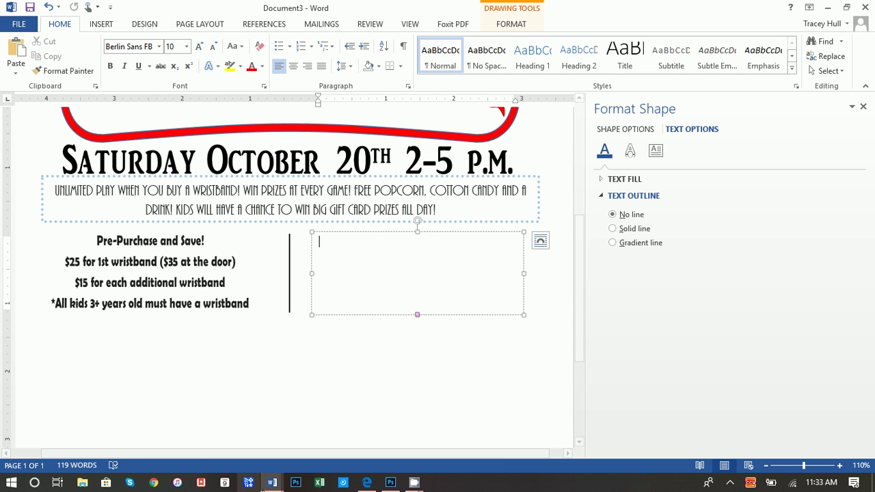
# Step: Switch to CarnivalPurchaseFlyer and copy all the "Buy Raffle Tickets Early!" text from its text box
pyautogui.moveTo(272, 482)
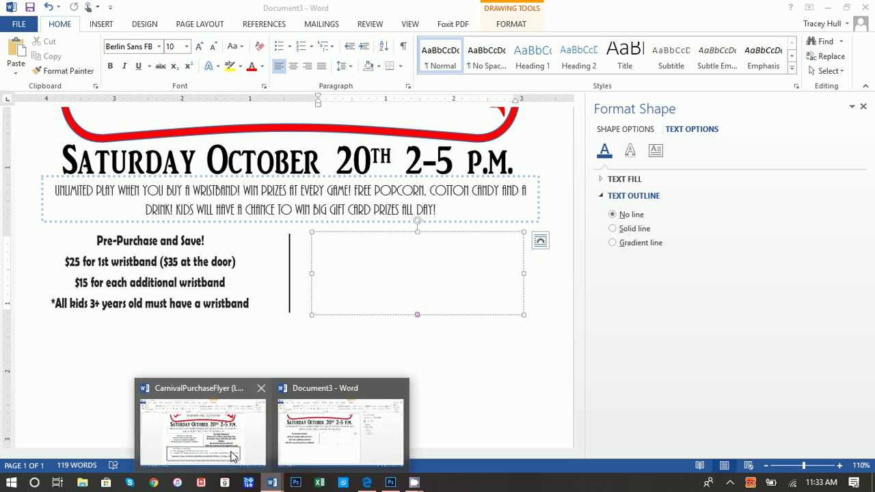
pyautogui.click(196, 420)
pyautogui.click(608, 299)
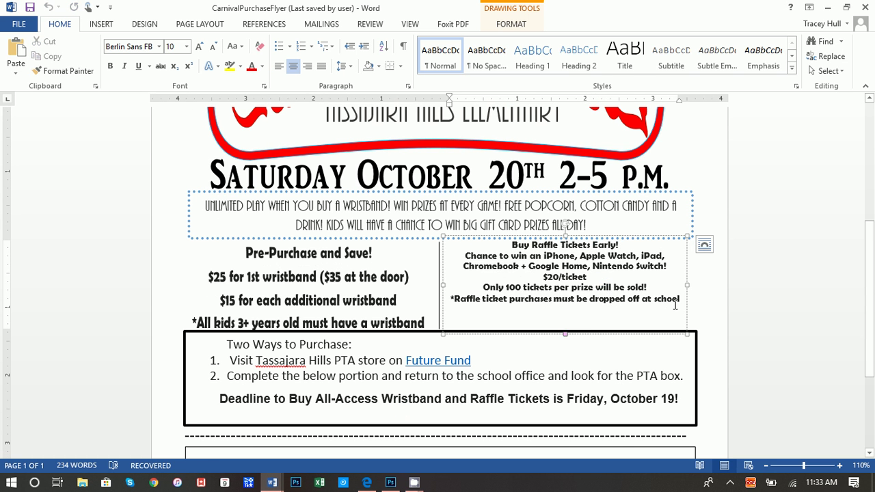
pyautogui.hotkey('ctrl', 'a')
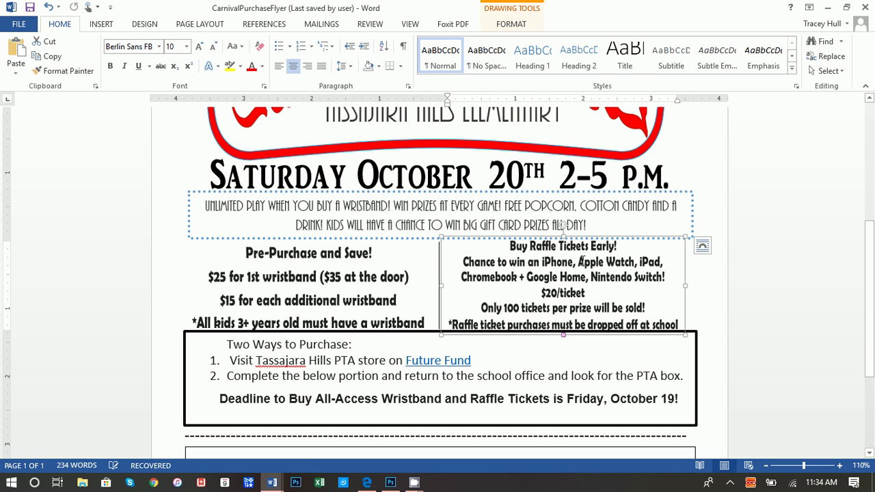
pyautogui.click(49, 6)
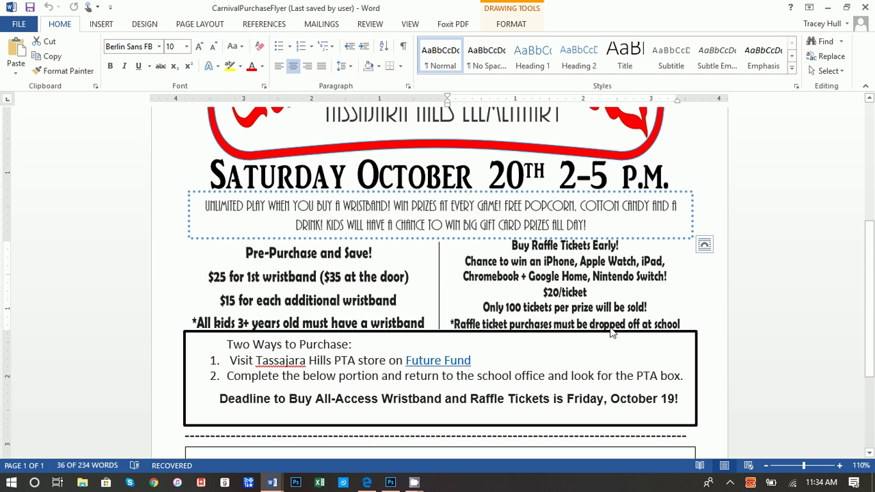
pyautogui.hotkey('ctrl', 'a')
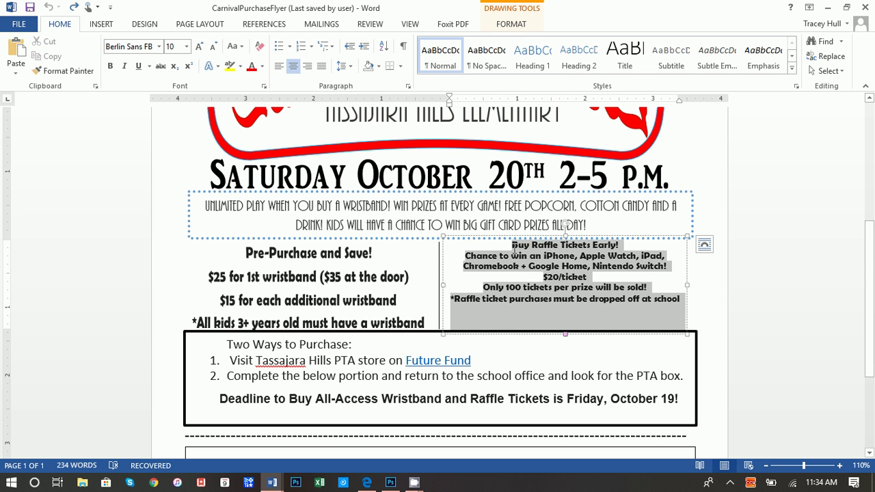
pyautogui.rightClick(515, 247)
pyautogui.click(524, 276)
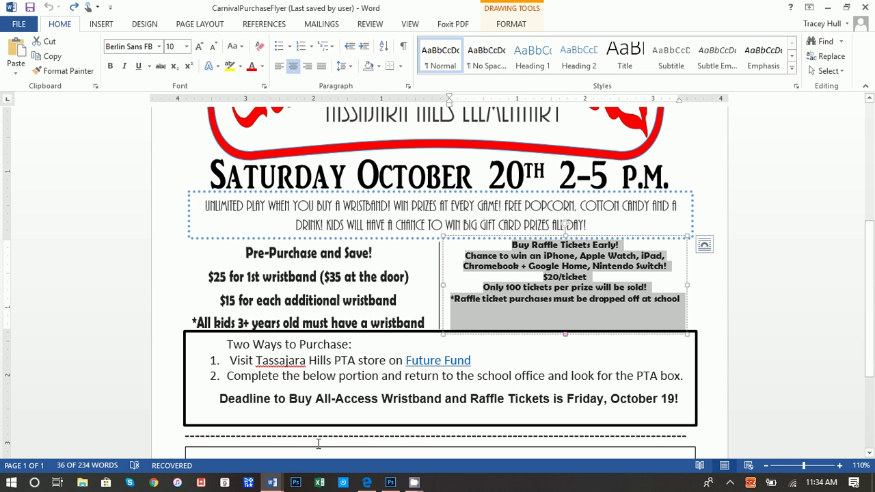
# Step: Paste the raffle text into the empty text box beside the divider in Document3, keeping its source formatting
pyautogui.moveTo(273, 483)
pyautogui.click(335, 420)
pyautogui.click(430, 286)
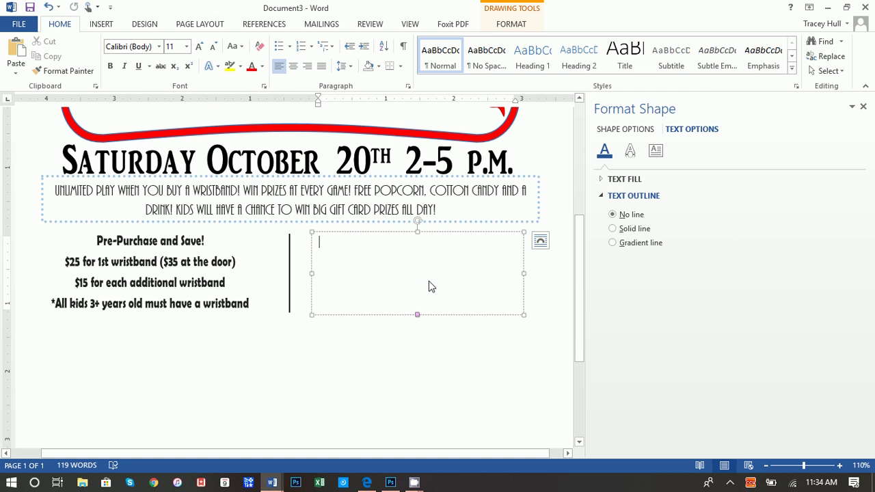
pyautogui.rightClick(430, 281)
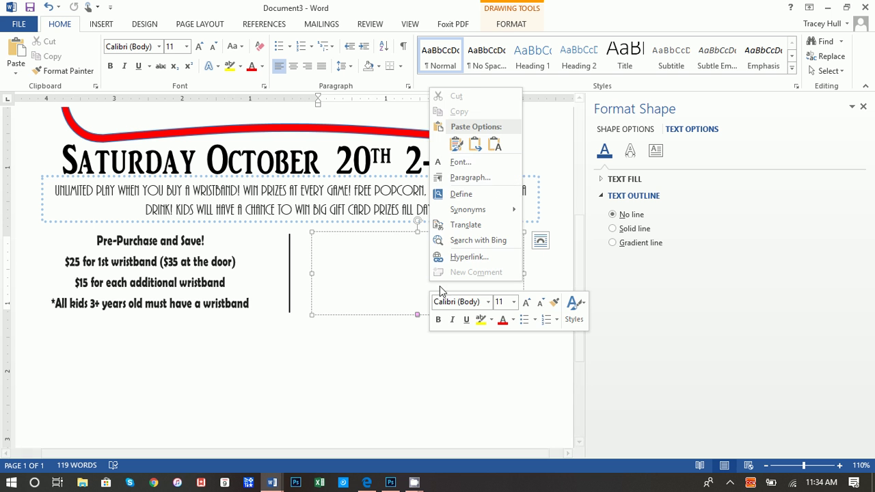
pyautogui.click(460, 148)
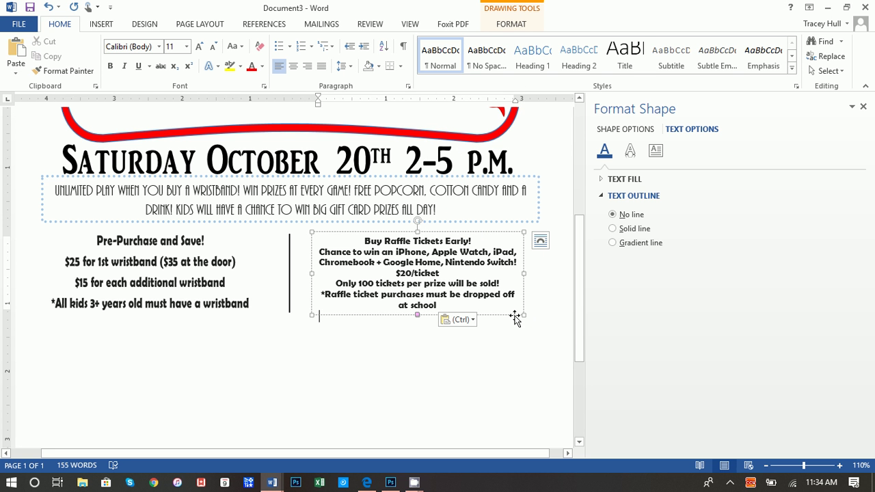
pyautogui.click(527, 344)
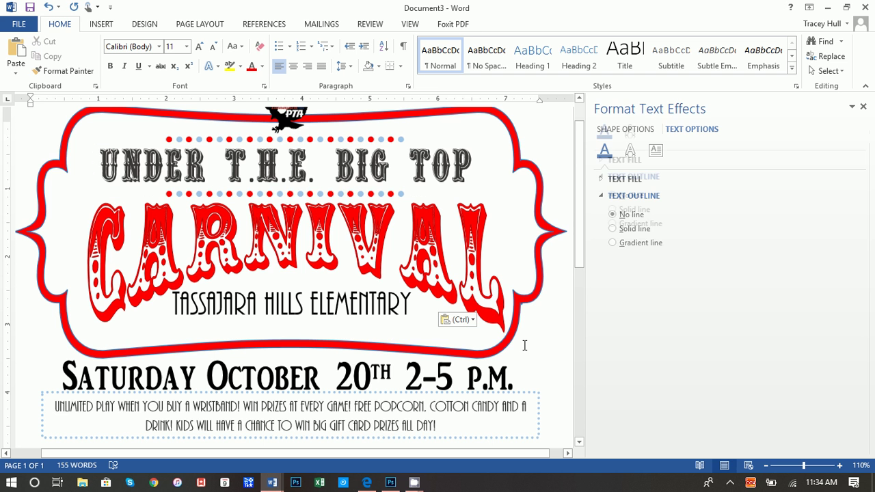
# Step: Draw a text box about 7.42" wide and 1.51" high directly below the wristband and raffle columns
pyautogui.scroll(-5, 523, 346)
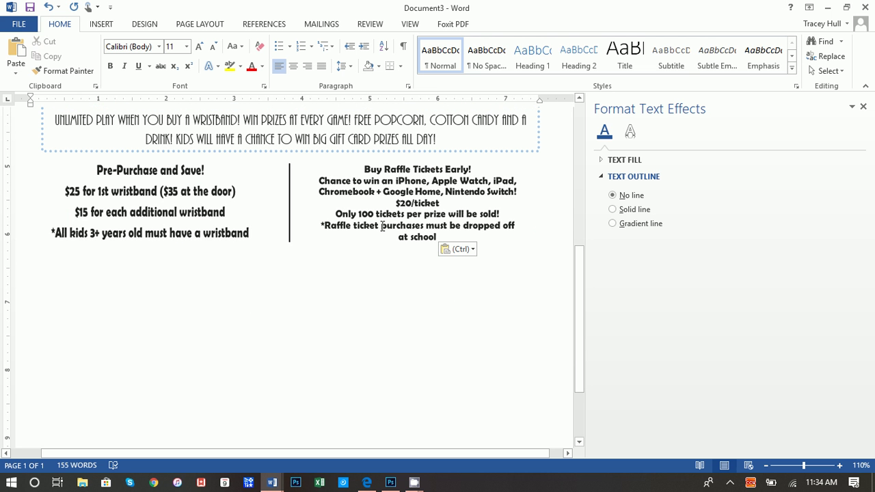
pyautogui.scroll(-2, 374, 247)
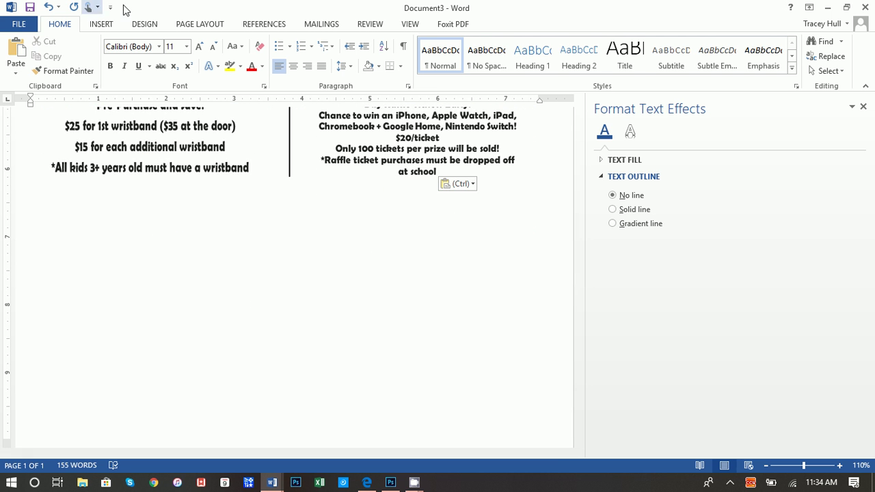
pyautogui.click(101, 26)
pyautogui.click(599, 58)
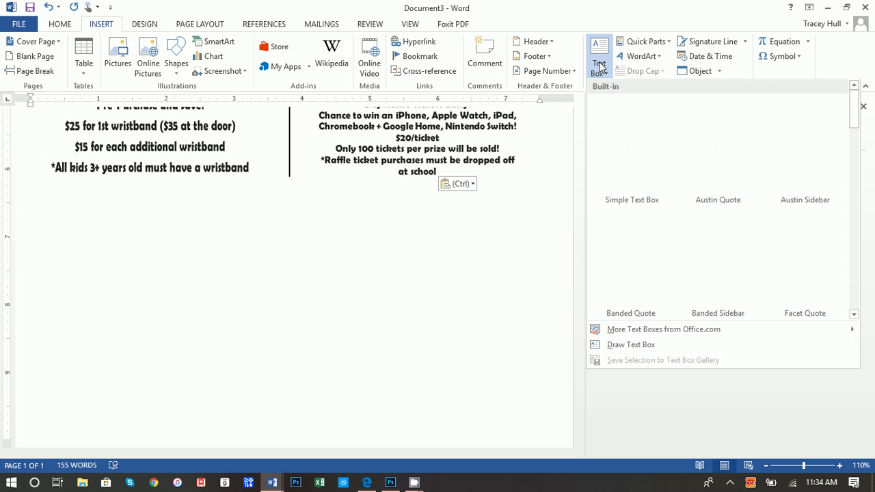
pyautogui.click(622, 348)
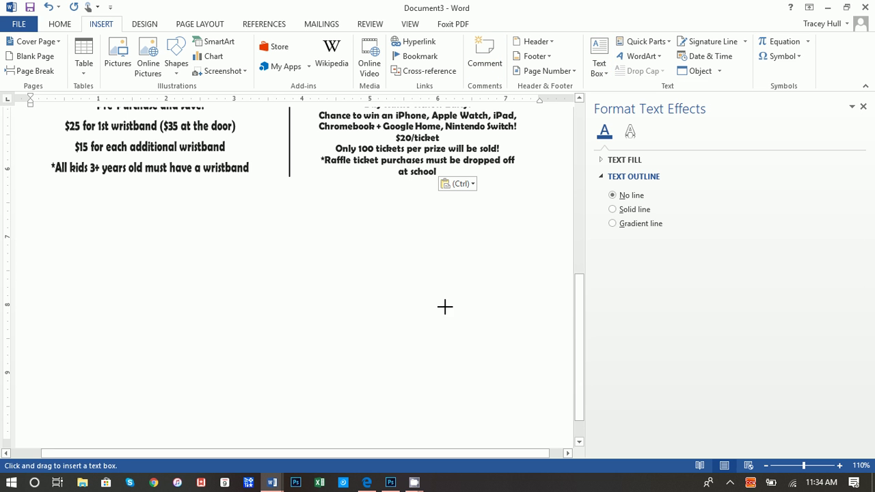
pyautogui.moveTo(33, 178)
pyautogui.mouseDown()
pyautogui.moveTo(299, 259)
pyautogui.moveTo(469, 285)
pyautogui.moveTo(559, 287)
pyautogui.moveTo(523, 280)
pyautogui.mouseUp()
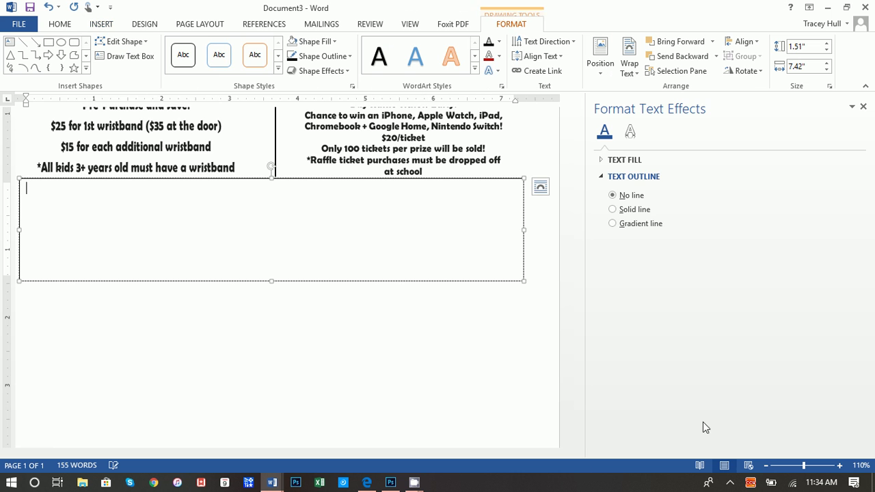
# Step: Shorten the new text box below the two columns to about 1.16" high, keeping its full width
pyautogui.click(766, 466)
pyautogui.click(767, 466)
pyautogui.click(766, 466)
pyautogui.click(767, 466)
pyautogui.click(766, 466)
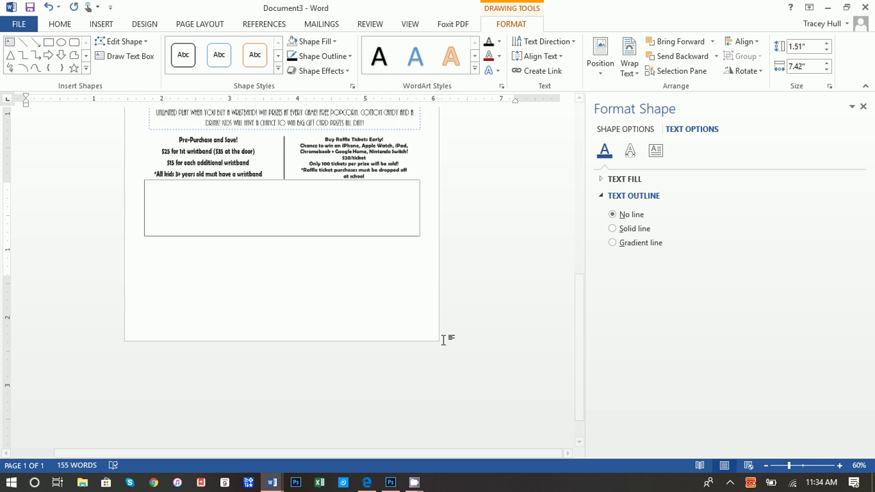
pyautogui.scroll(4, 438, 340)
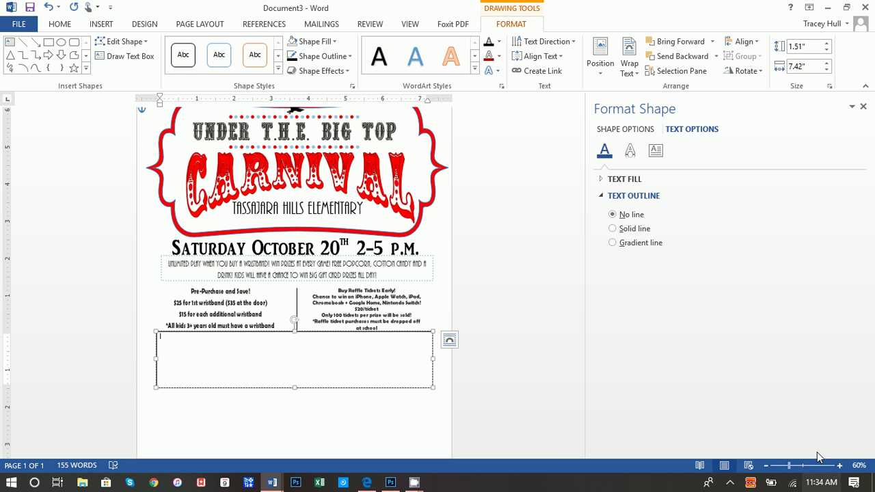
pyautogui.click(840, 465)
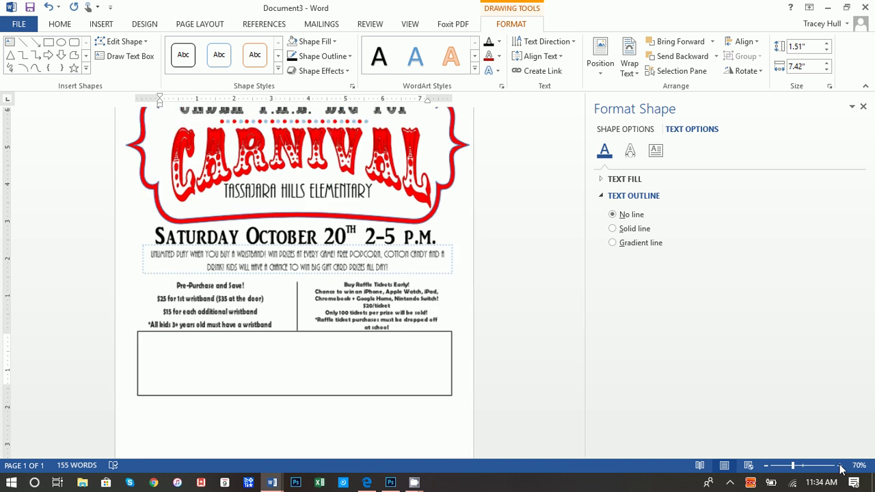
pyautogui.click(840, 466)
pyautogui.click(767, 466)
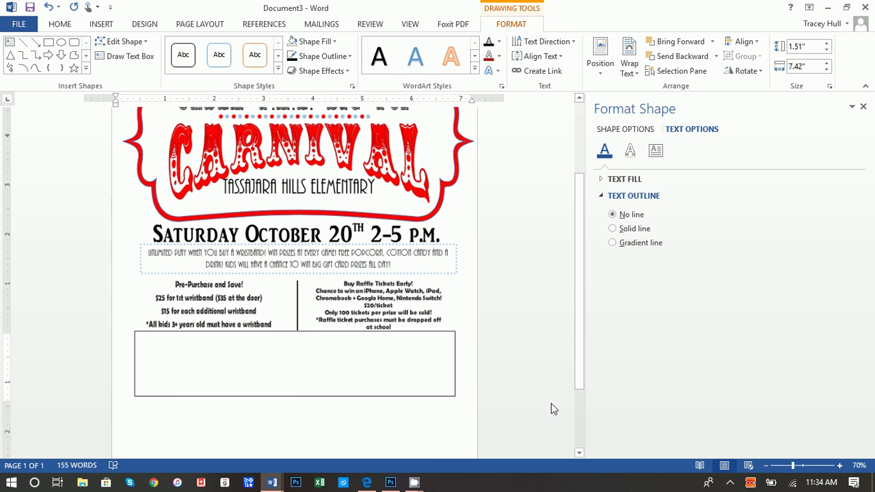
pyautogui.click(841, 467)
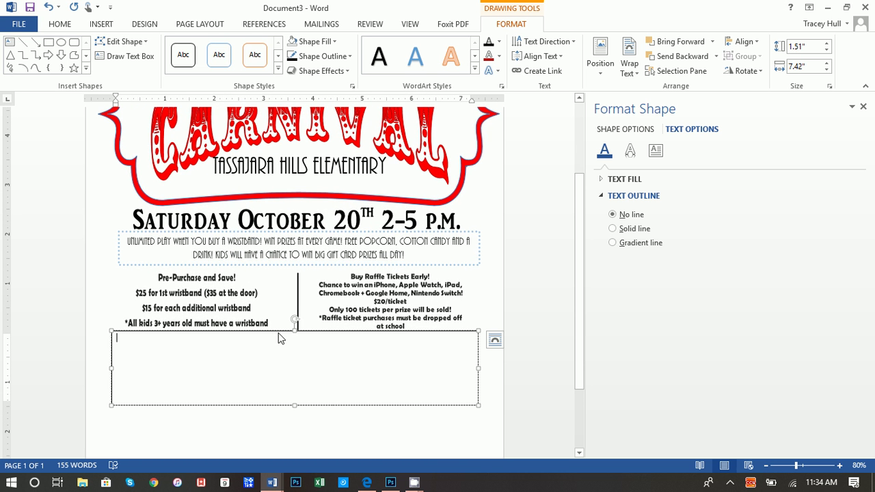
pyautogui.click(278, 331)
pyautogui.moveTo(295, 330); pyautogui.dragTo(271, 331)
pyautogui.moveTo(296, 406); pyautogui.dragTo(294, 388)
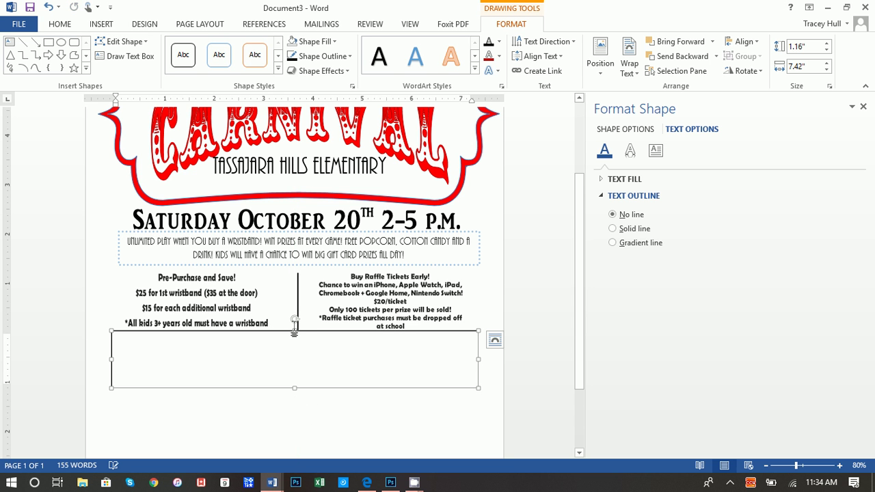
# Step: Set the outline weight of the wide empty text box to 1½ pt
pyautogui.click(303, 58)
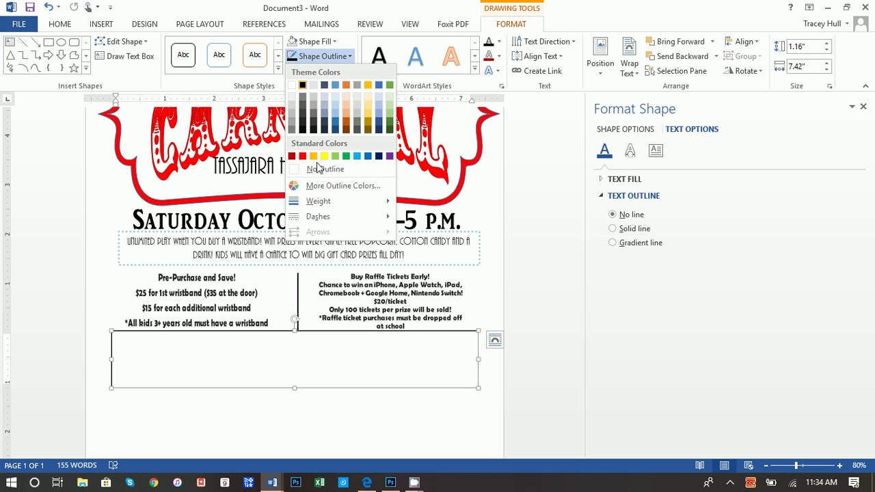
pyautogui.moveTo(324, 203)
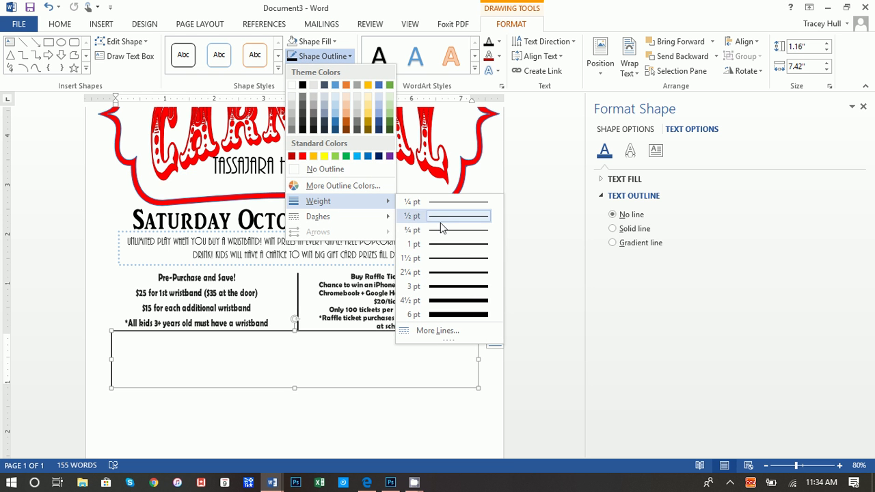
pyautogui.click(443, 261)
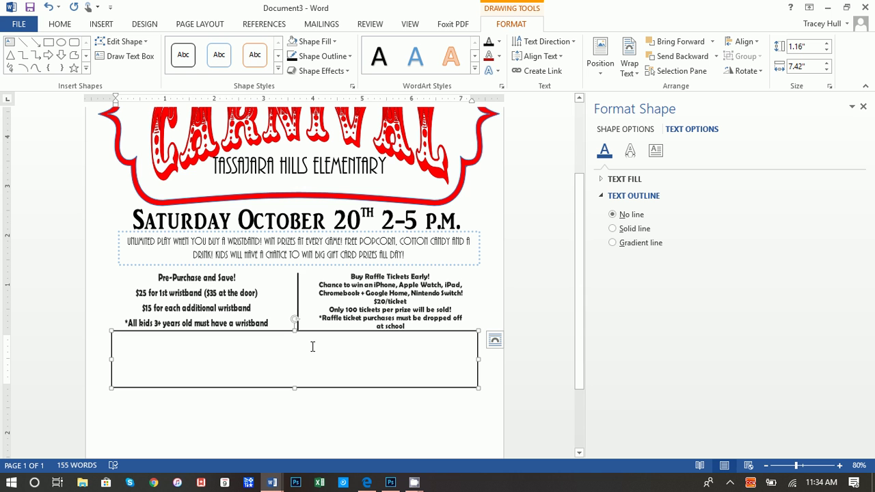
# Step: Copy the text from "Two Ways to Purchase:" through the October 19 deadline line in CarnivalPurchaseFlyer
pyautogui.moveTo(272, 483)
pyautogui.click(195, 425)
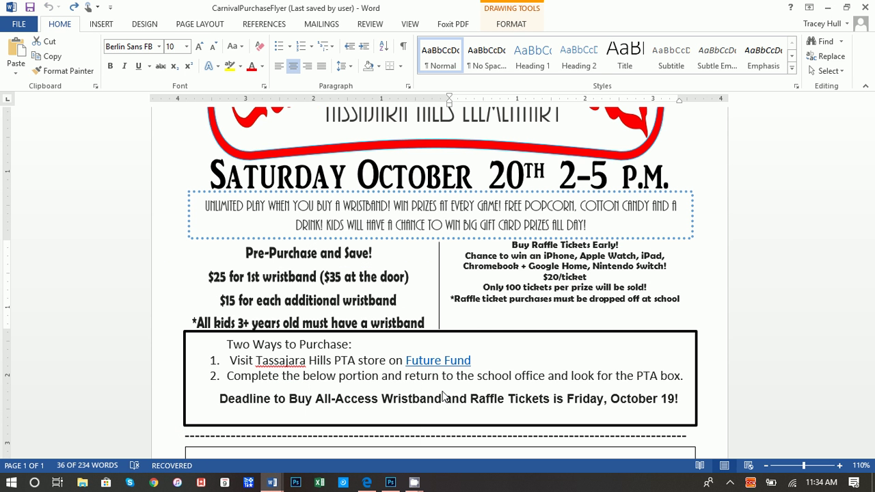
pyautogui.click(660, 402)
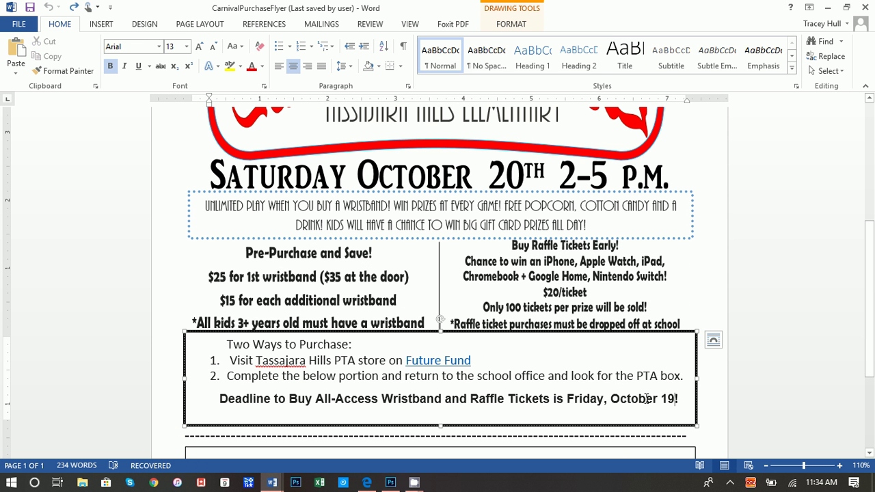
pyautogui.moveTo(677, 403); pyautogui.dragTo(226, 344)
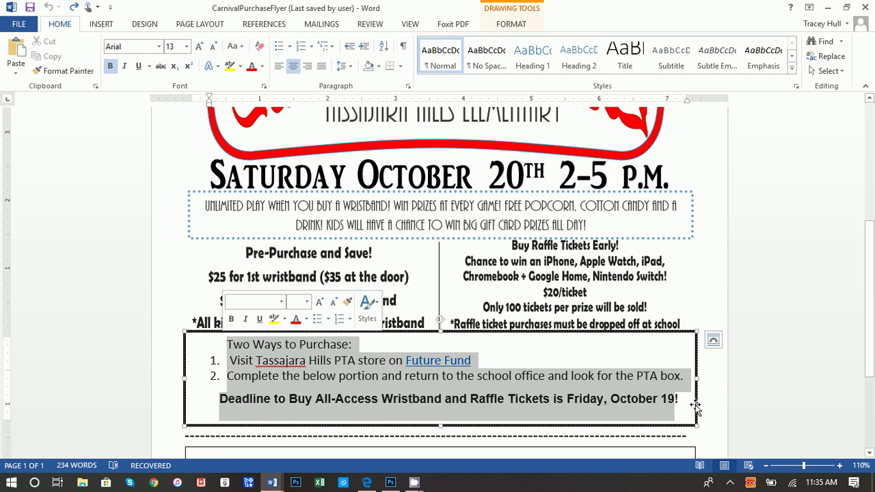
pyautogui.scroll(3, 200, 335)
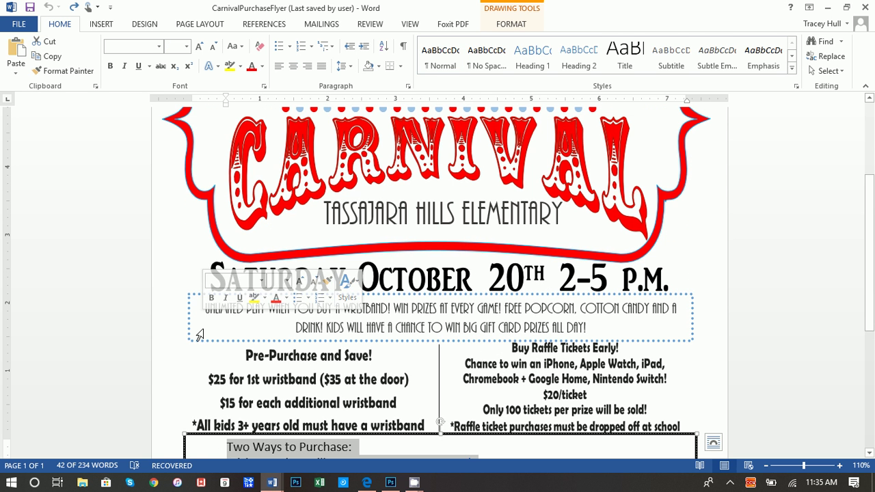
# Step: Paste the copied purchase instructions into the wide outlined text box in Document3
pyautogui.click(277, 483)
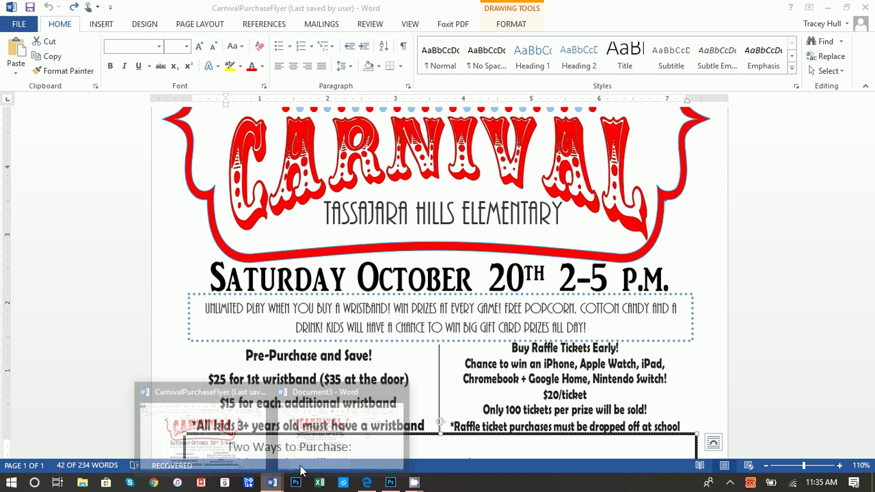
pyautogui.click(301, 468)
pyautogui.click(314, 349)
pyautogui.write('Two Ways to Purchase: Visit Tassajara Hills PTA store on Future Fund Complete the below portion and return to the school office and look for the PTA box.')
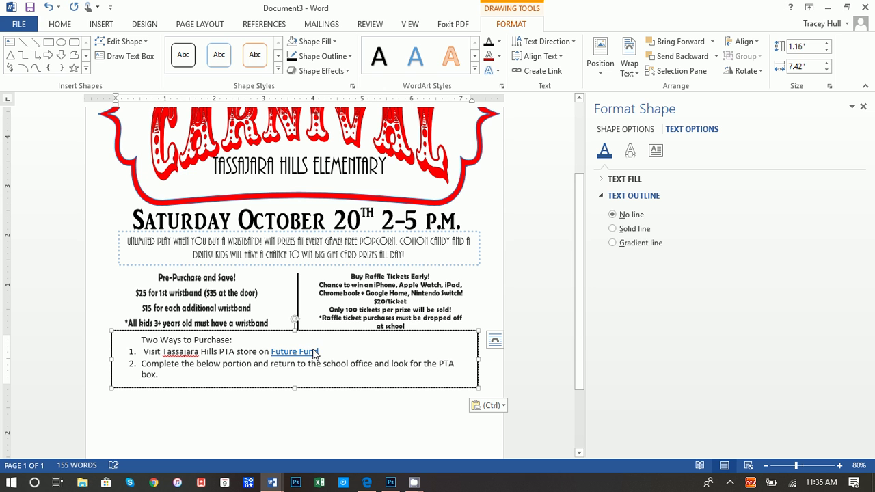
# Step: Examine the hyperlink editing options available for the "Future Fund" link
pyautogui.click(306, 351)
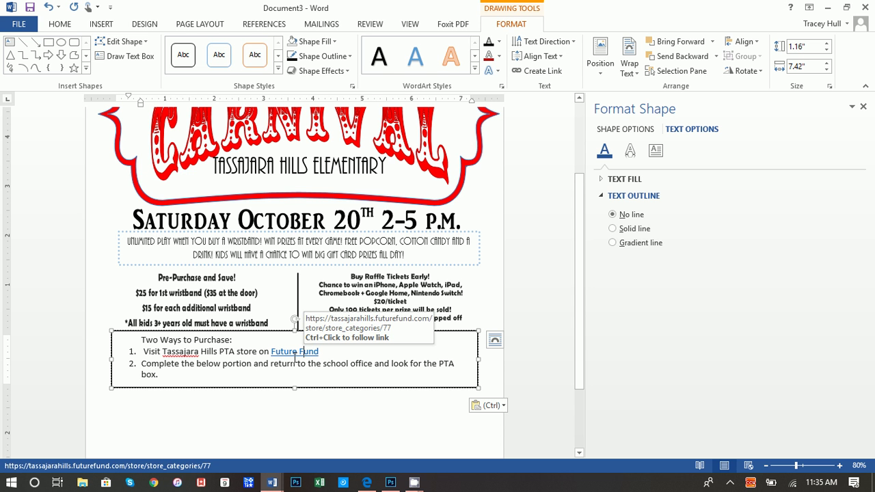
pyautogui.rightClick(296, 354)
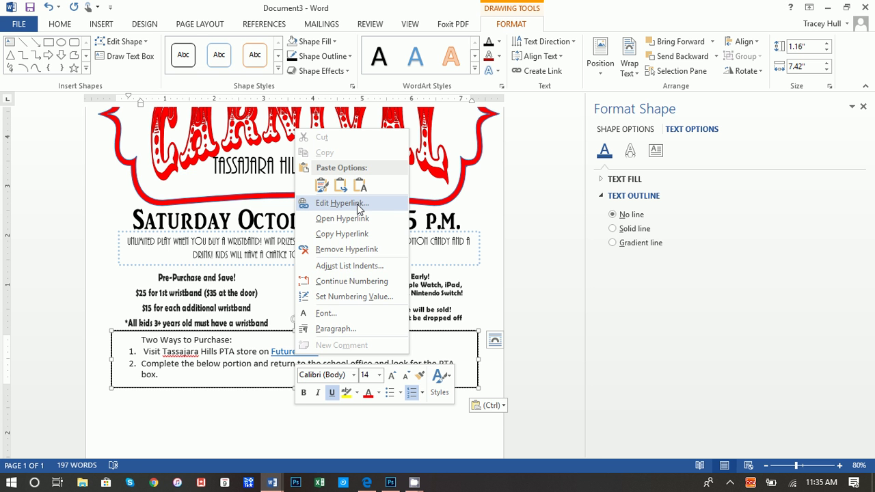
pyautogui.click(246, 354)
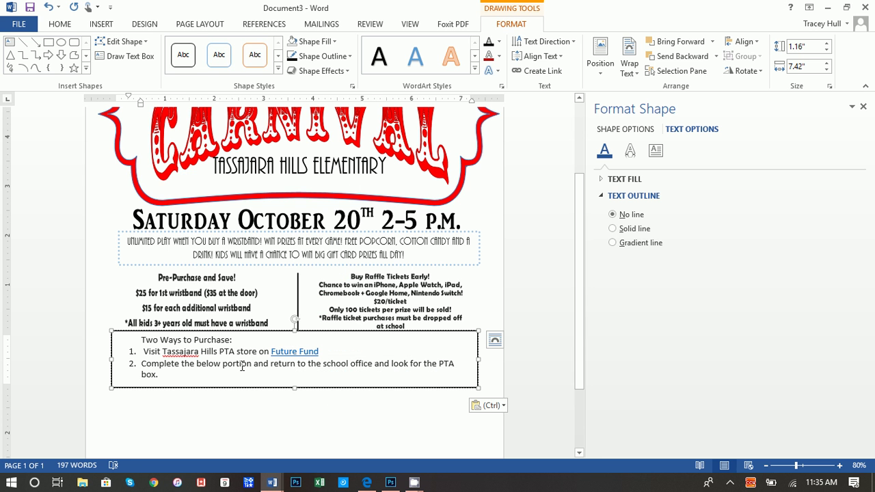
pyautogui.doubleClick(243, 367)
pyautogui.rightClick(242, 367)
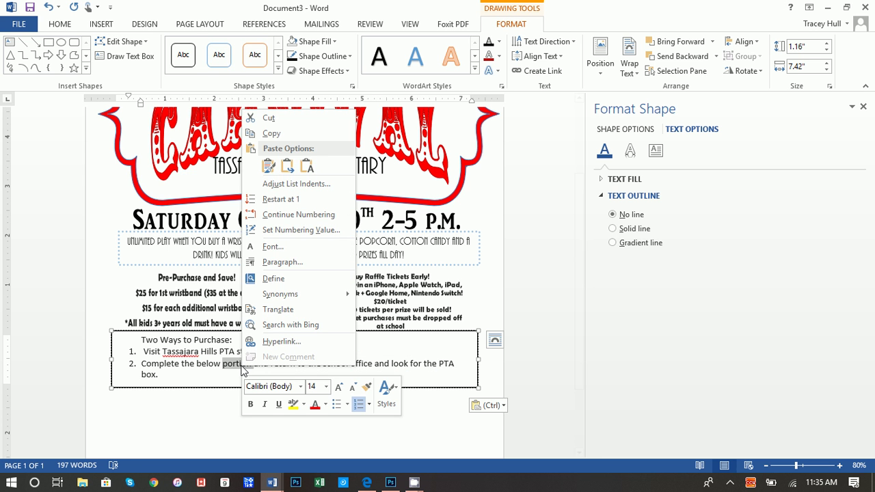
pyautogui.click(277, 341)
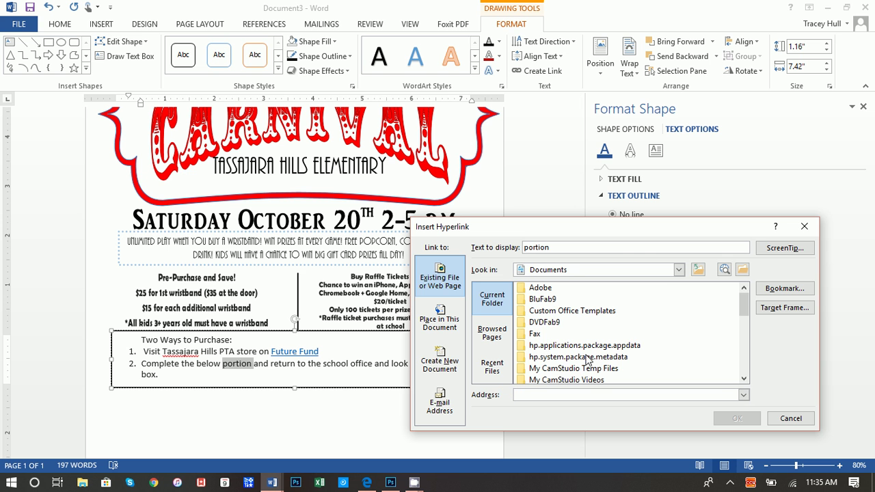
pyautogui.click(533, 394)
pyautogui.write('h')
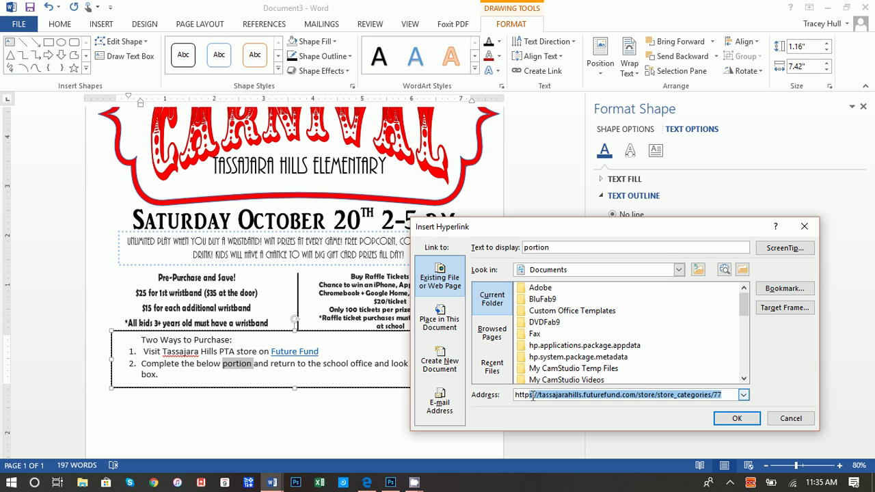
pyautogui.press('Return')
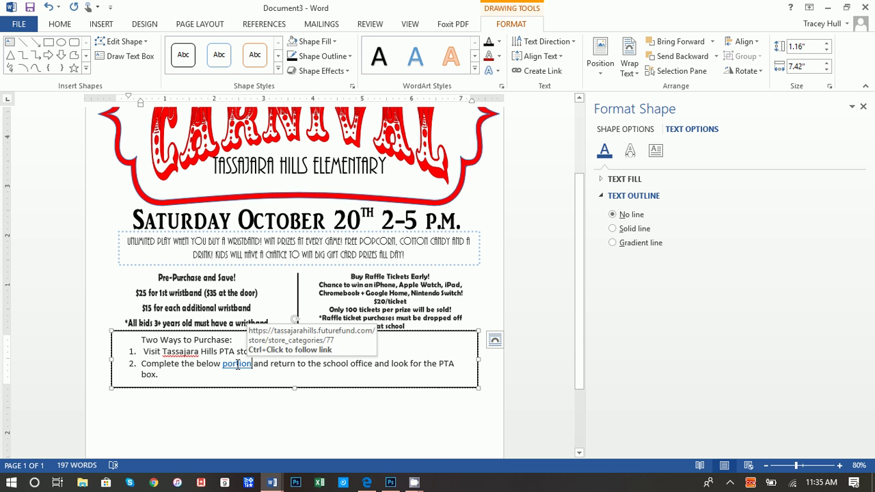
# Step: Remove the hyperlink from the word "portion" in the second purchase instruction
pyautogui.rightClick(237, 366)
pyautogui.click(273, 255)
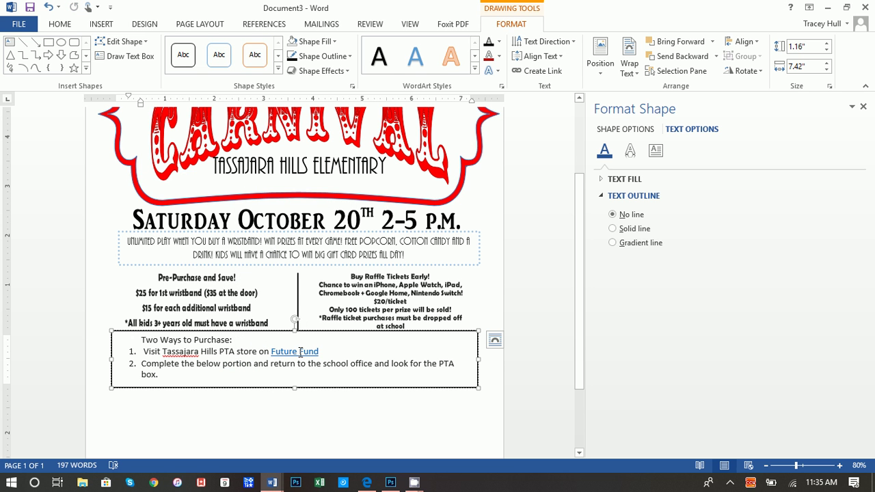
# Step: Extend the lower edge of the purchase instructions box to a height of about 1.39" so the deadline line fits
pyautogui.moveTo(320, 353); pyautogui.dragTo(291, 351)
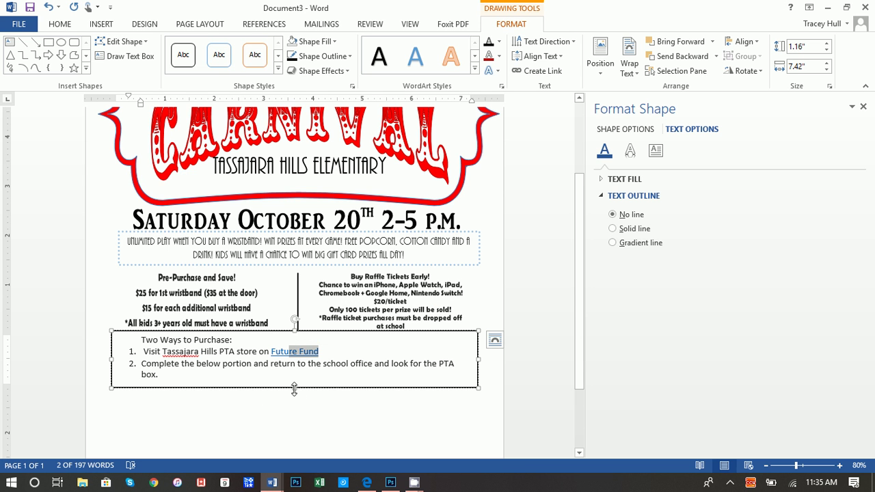
pyautogui.moveTo(293, 388); pyautogui.dragTo(294, 400)
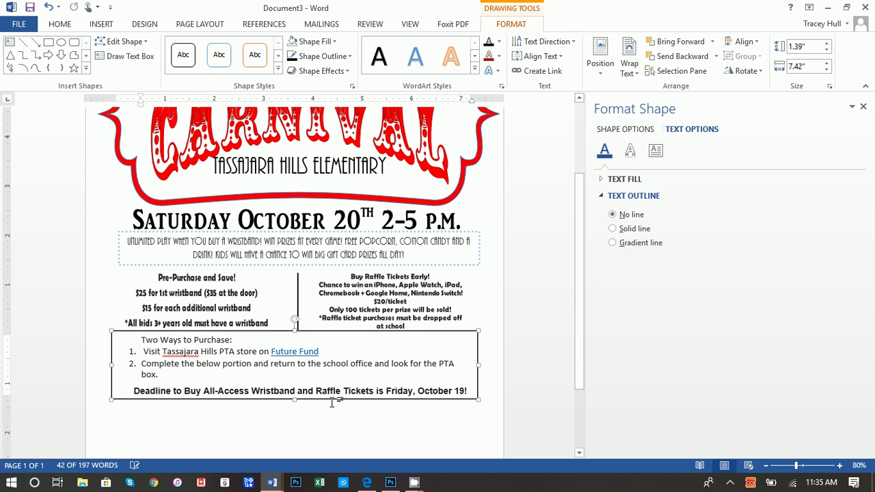
pyautogui.scroll(-2, 400, 335)
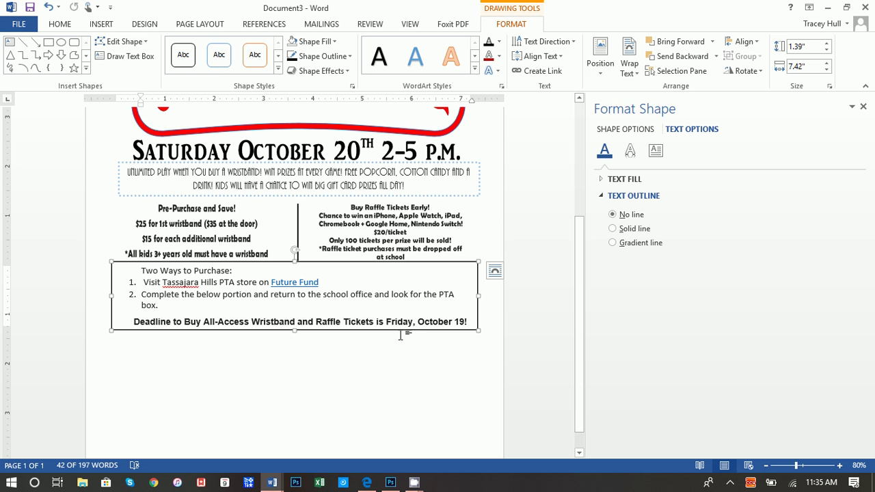
pyautogui.click(518, 310)
pyautogui.scroll(5, 520, 316)
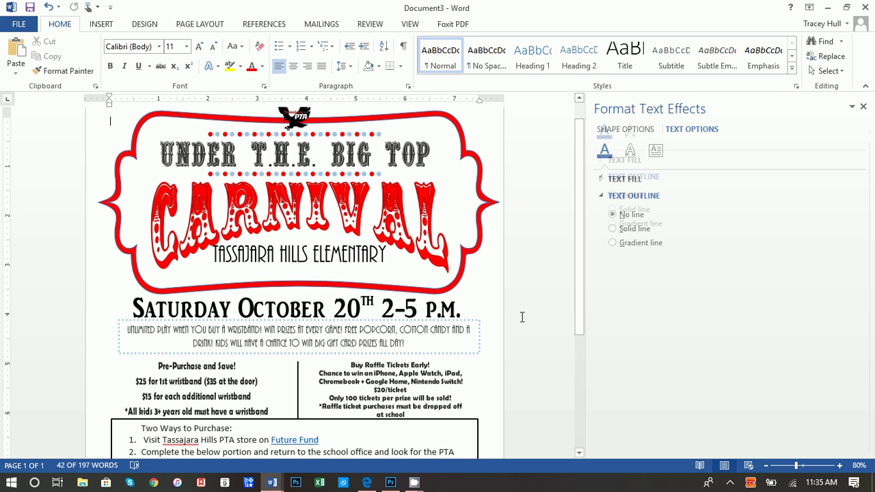
# Step: Nudge the purchase instructions box slightly down, away from the wristband and raffle columns
pyautogui.scroll(-2, 410, 355)
pyautogui.scroll(-1, 327, 400)
pyautogui.click(318, 352)
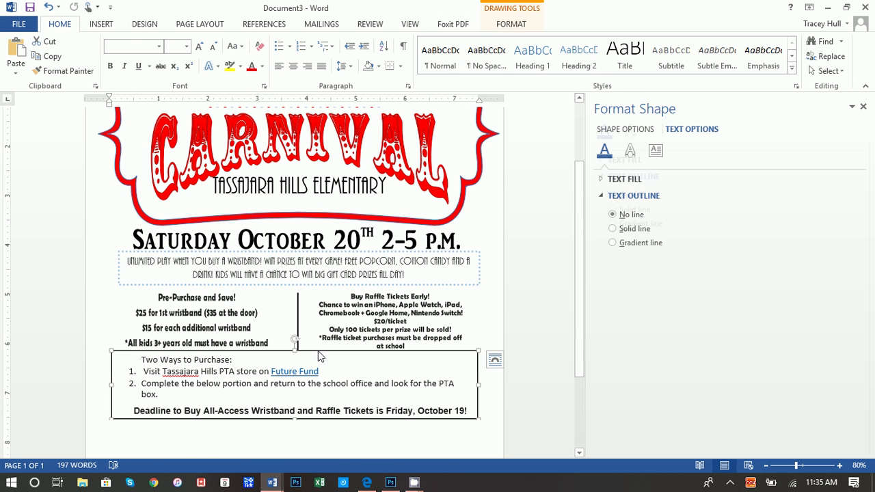
pyautogui.press('Down')
pyautogui.press('Down')
pyautogui.scroll(-4, 318, 356)
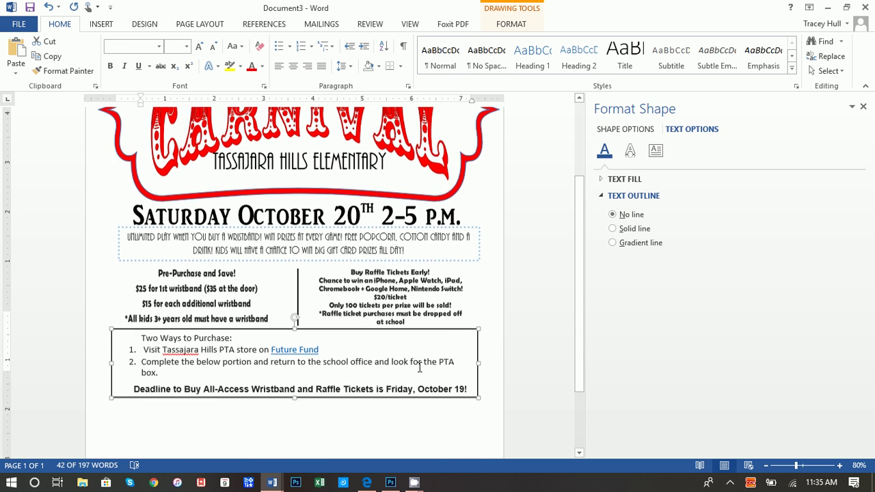
# Step: Draw a horizontal straight line about 7.44" wide just below the purchase instructions box
pyautogui.click(101, 25)
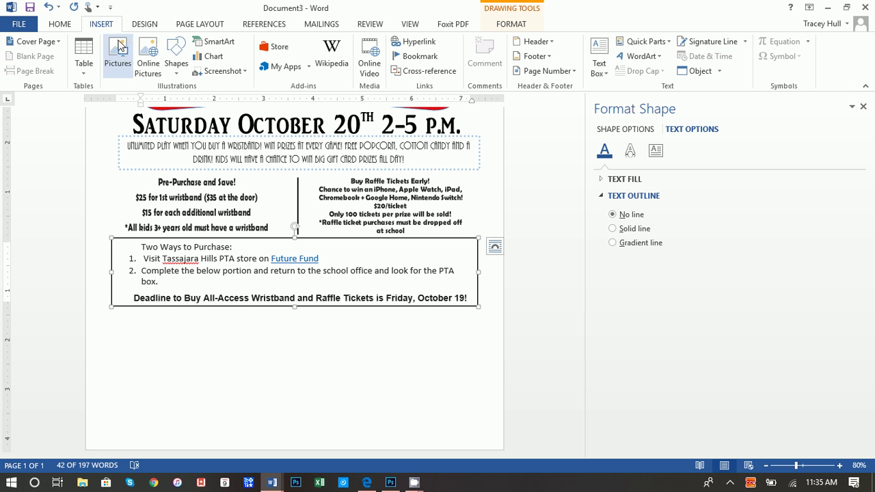
pyautogui.click(147, 58)
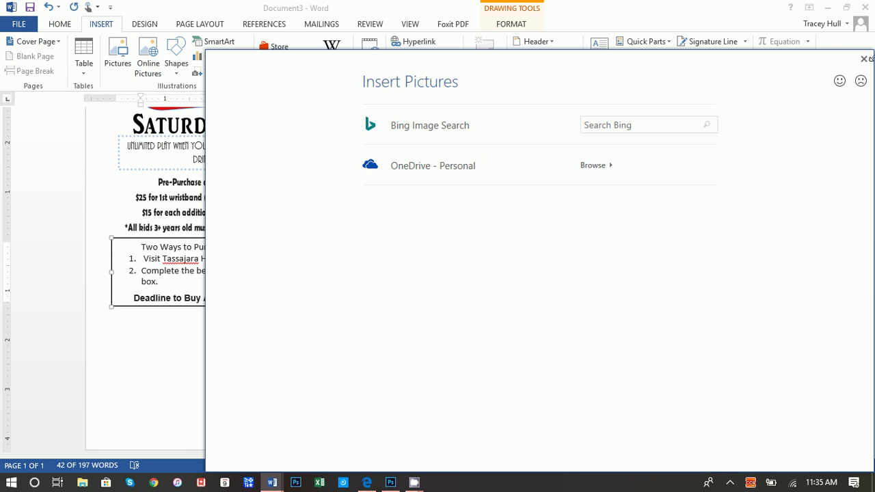
pyautogui.click(864, 58)
pyautogui.click(171, 55)
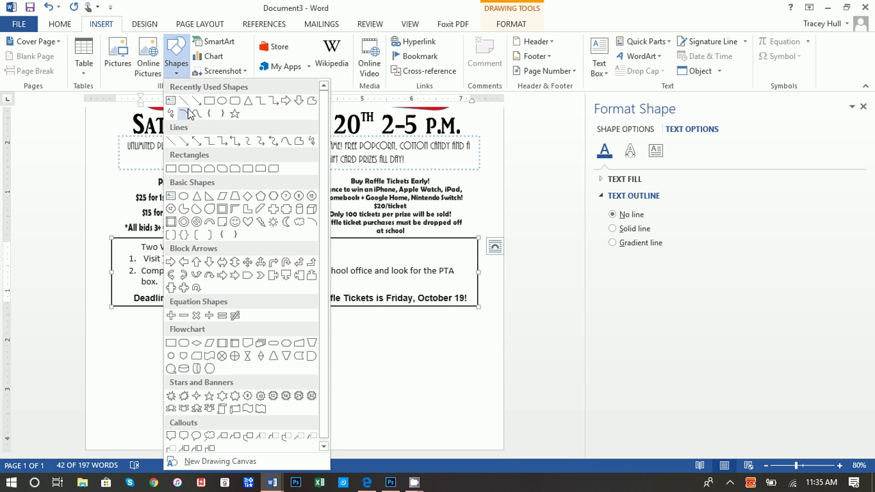
pyautogui.click(186, 102)
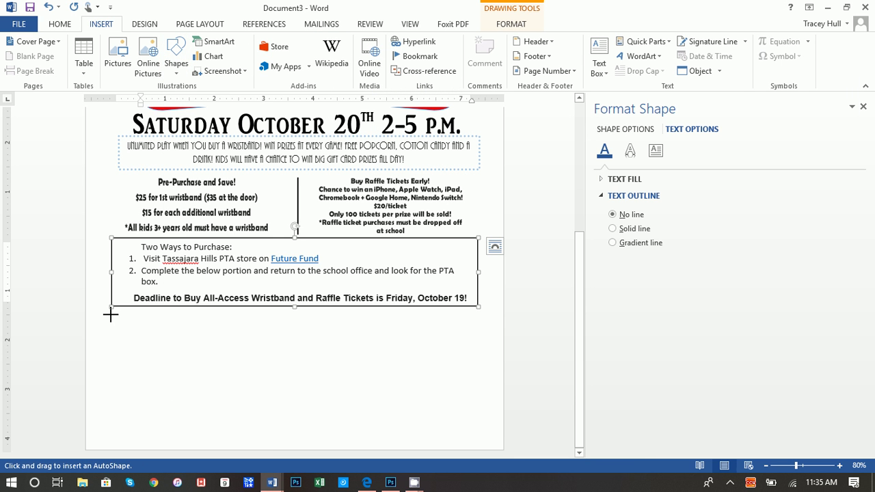
pyautogui.moveTo(113, 314)
pyautogui.mouseDown()
pyautogui.moveTo(480, 315)
pyautogui.moveTo(458, 315)
pyautogui.mouseUp()
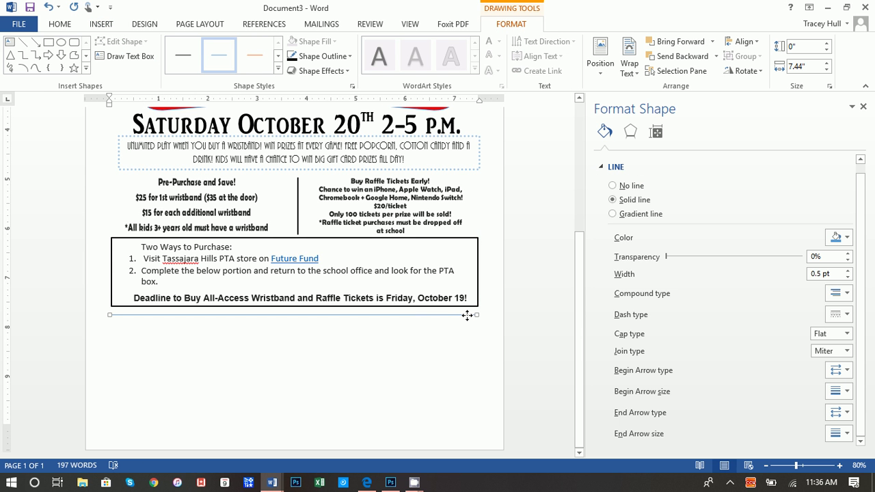
# Step: Format the line below the instructions box as black, 2¼ pt thick, with a square dot dash style
pyautogui.click(311, 57)
pyautogui.click(311, 57)
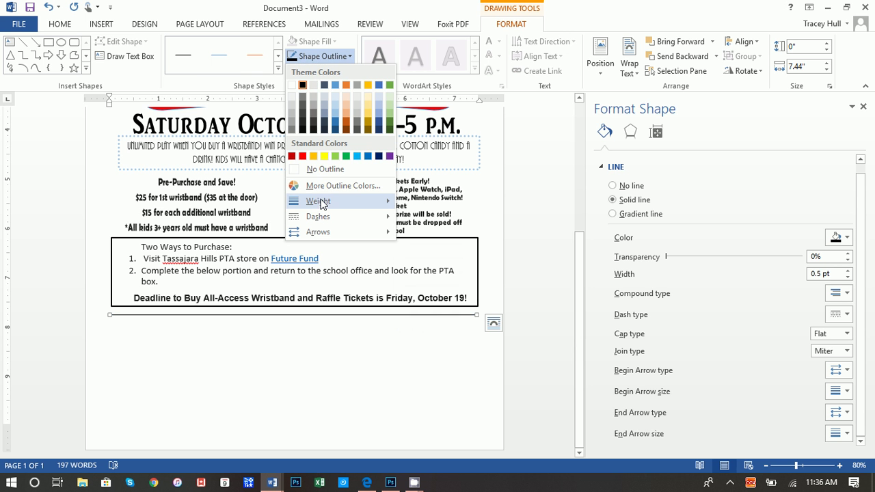
pyautogui.moveTo(316, 200)
pyautogui.click(426, 272)
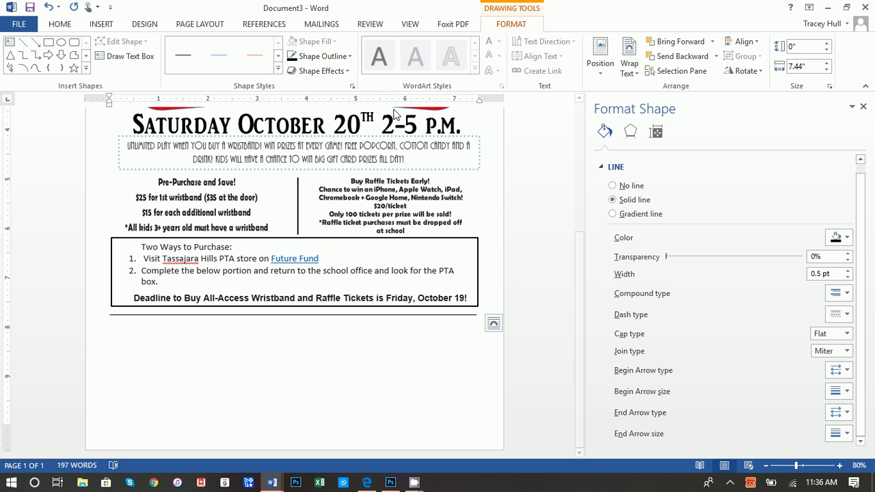
pyautogui.click(325, 57)
pyautogui.moveTo(382, 218)
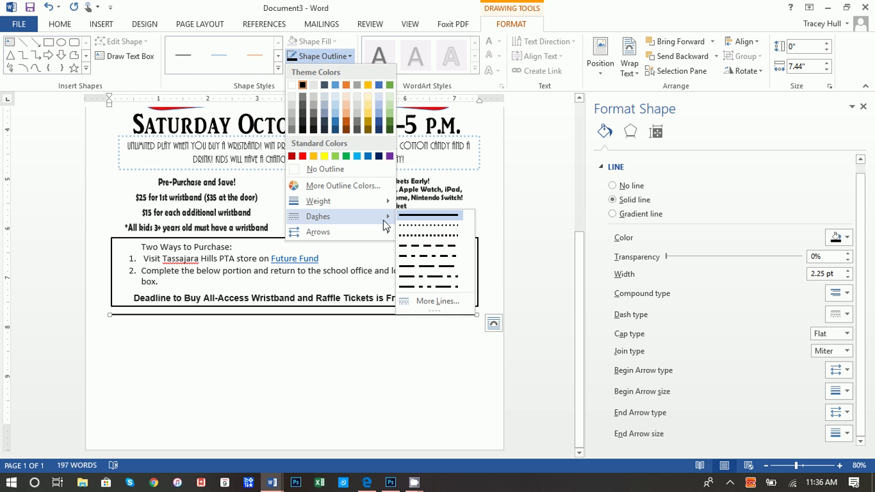
pyautogui.click(430, 235)
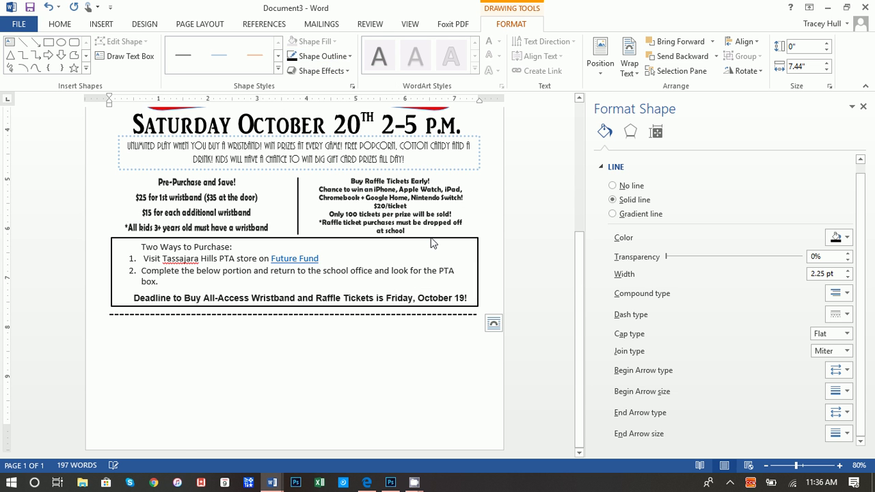
# Step: Draw a text box about 2.36" high and 7.61" wide in the empty area below the dashed line
pyautogui.hotkey('ctrl', 'Home')
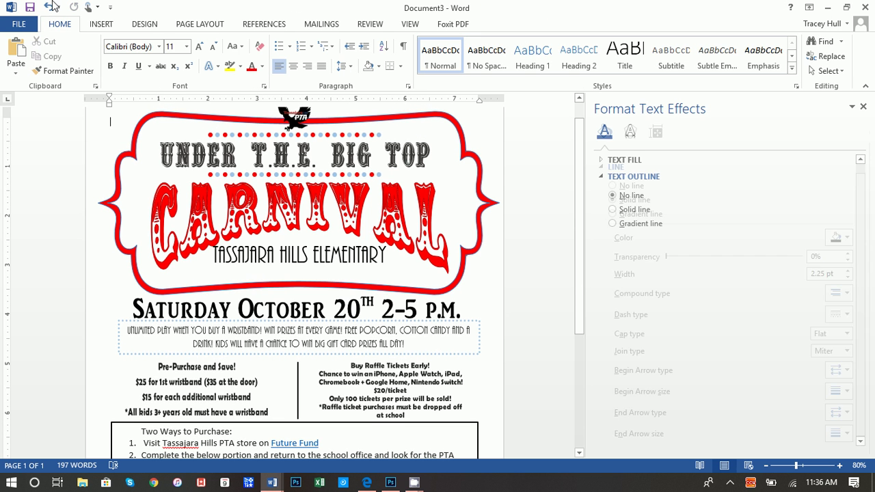
pyautogui.click(102, 24)
pyautogui.click(599, 67)
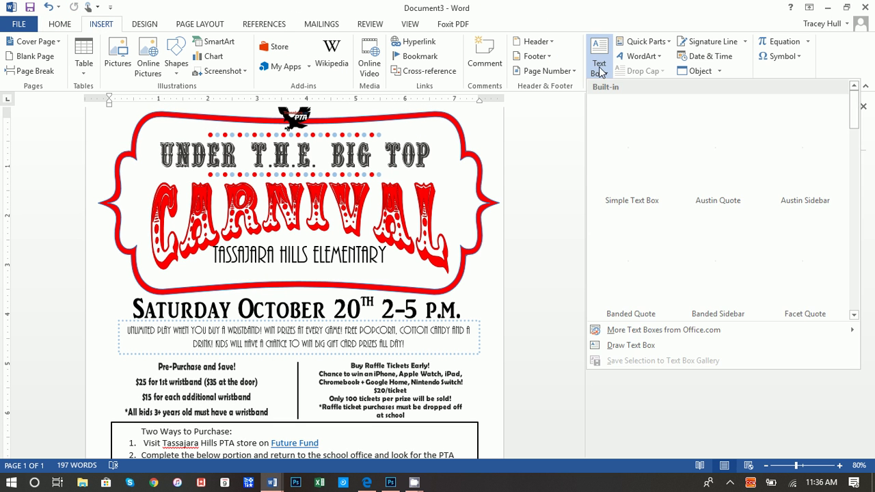
pyautogui.click(625, 349)
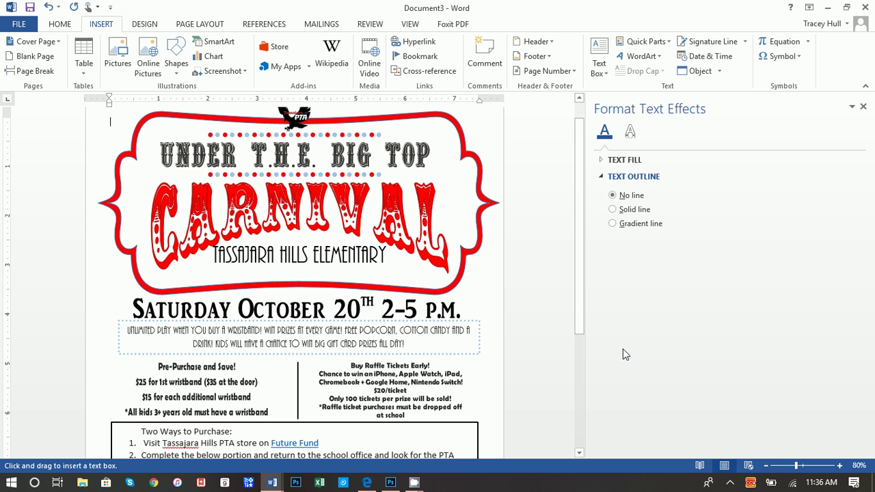
pyautogui.scroll(-5, 513, 354)
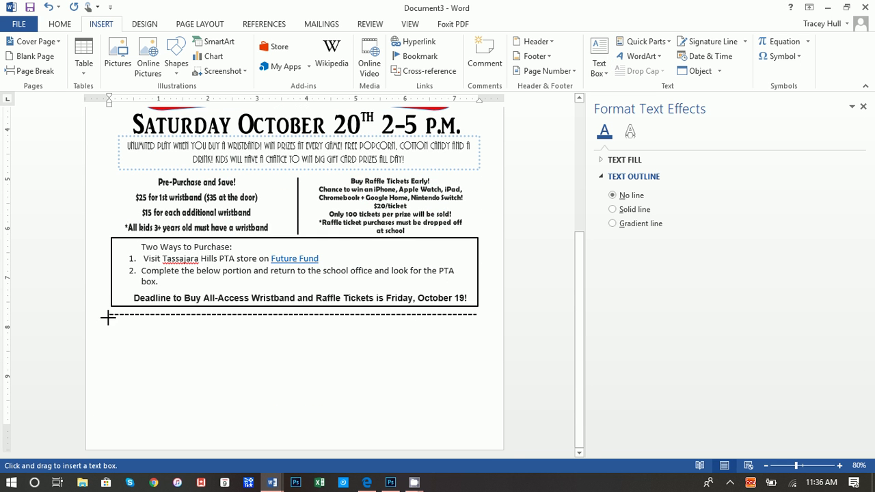
pyautogui.moveTo(107, 320)
pyautogui.mouseDown()
pyautogui.moveTo(130, 336)
pyautogui.moveTo(483, 437)
pyautogui.mouseUp()
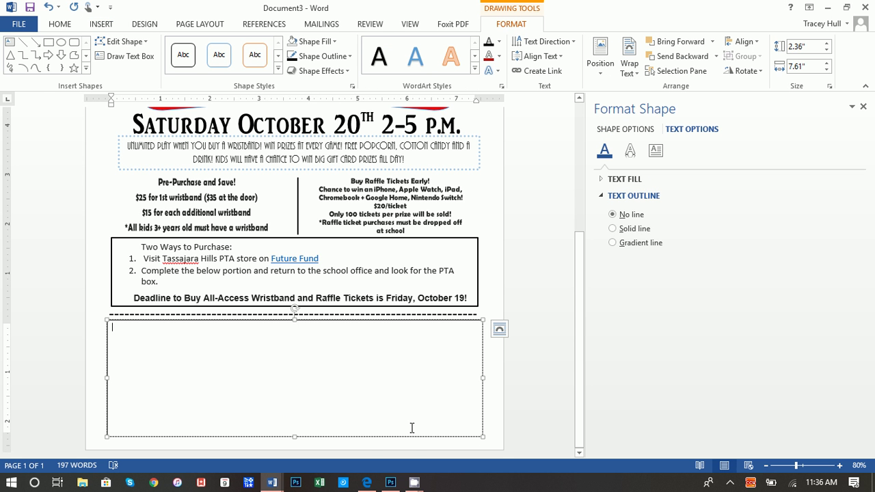
# Step: Following the order form in CarnivalPurchaseFlyer, enter "Parent Last Name:" and "Parent First Name:" with underscore blanks on the first line of Document3's new text box
pyautogui.moveTo(272, 483)
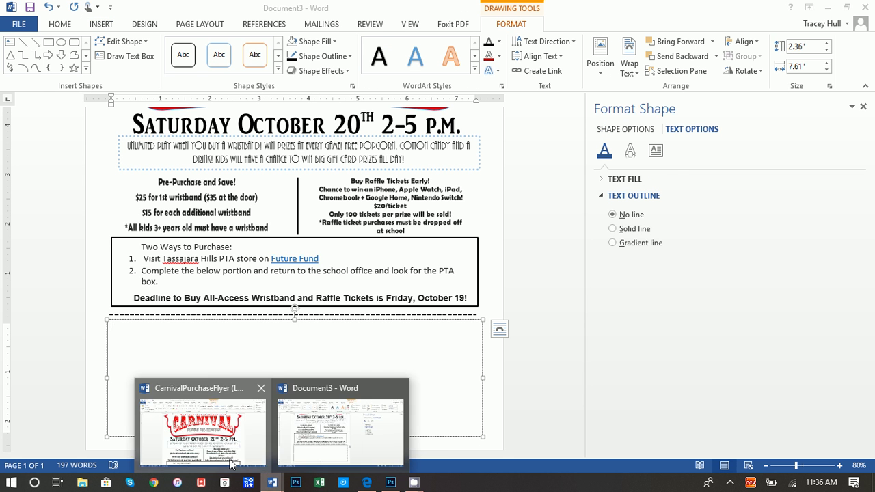
pyautogui.click(273, 445)
pyautogui.scroll(-7, 273, 444)
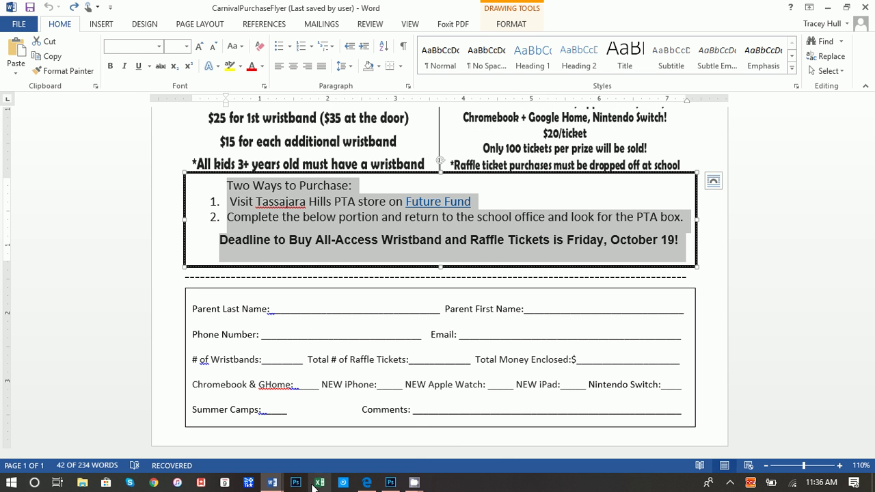
pyautogui.click(272, 483)
pyautogui.click(315, 460)
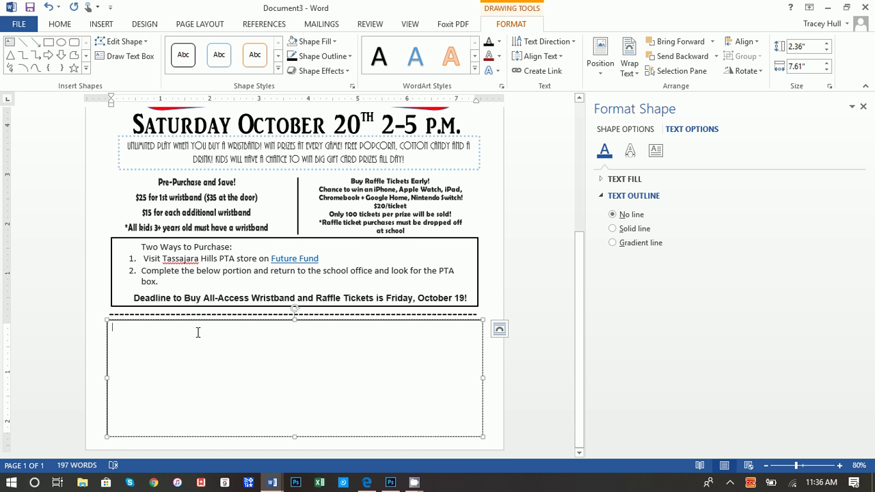
pyautogui.write('are')
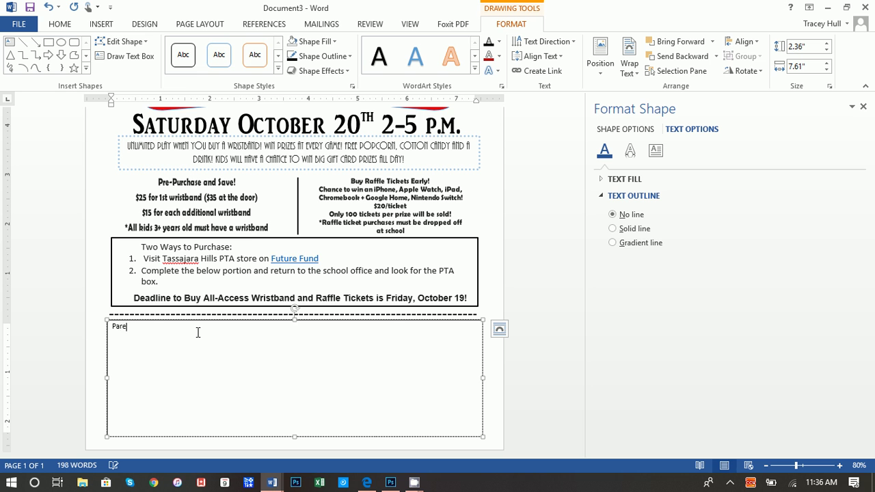
pyautogui.write('nt Last Name: _________')
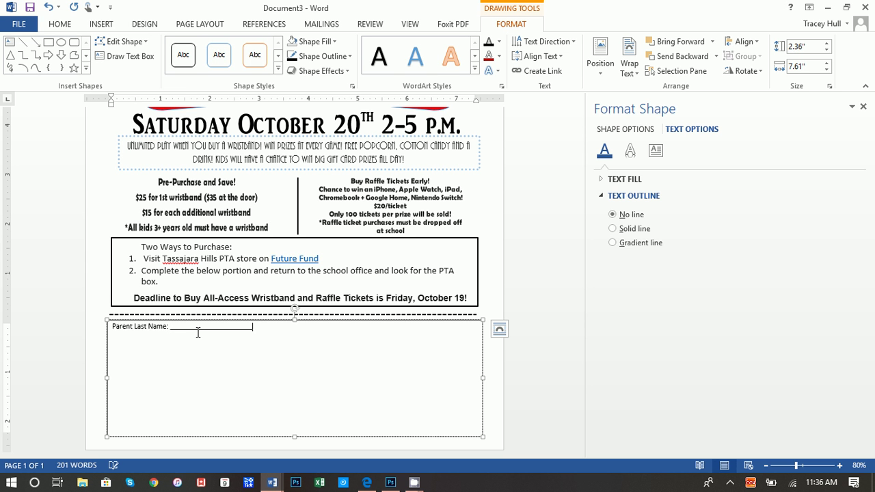
pyautogui.write('________________ Parent First Name:')
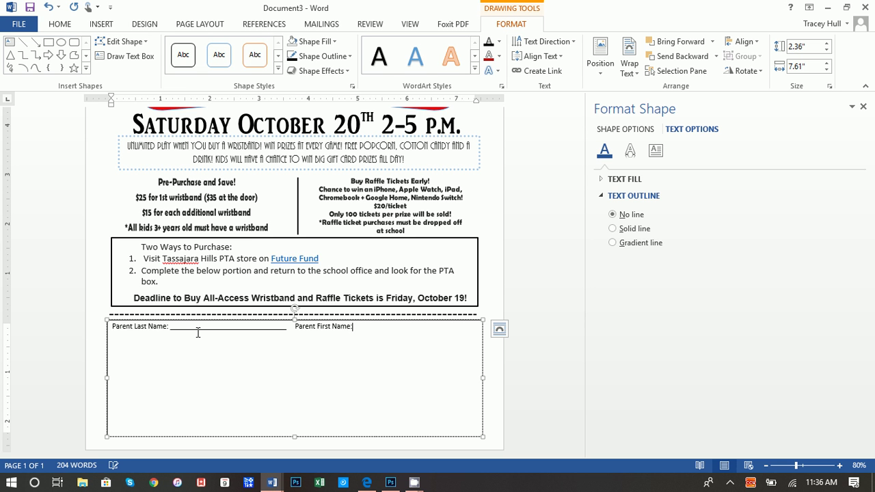
pyautogui.write(' __________________________________')
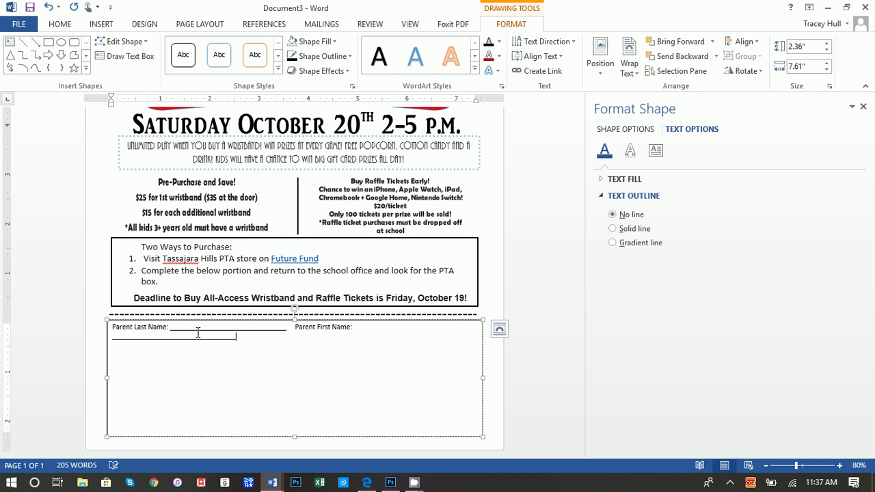
pyautogui.press('BackSpace')
pyautogui.press('BackSpace')
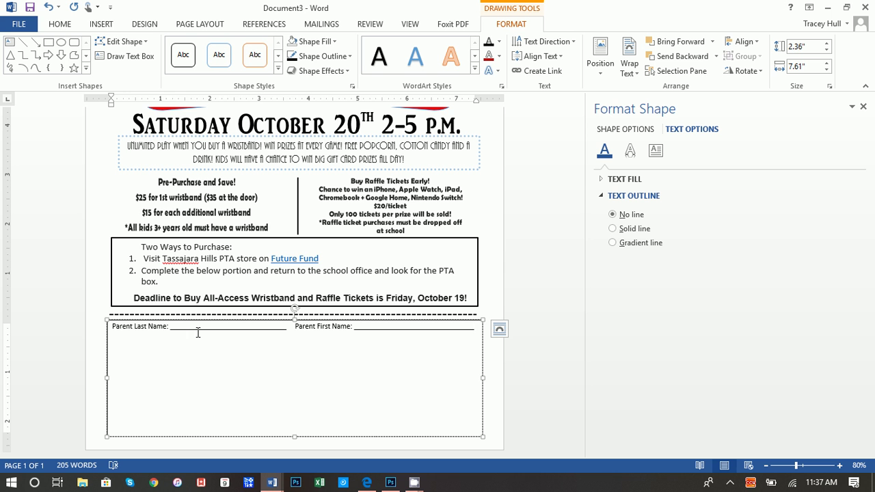
pyautogui.press('Return')
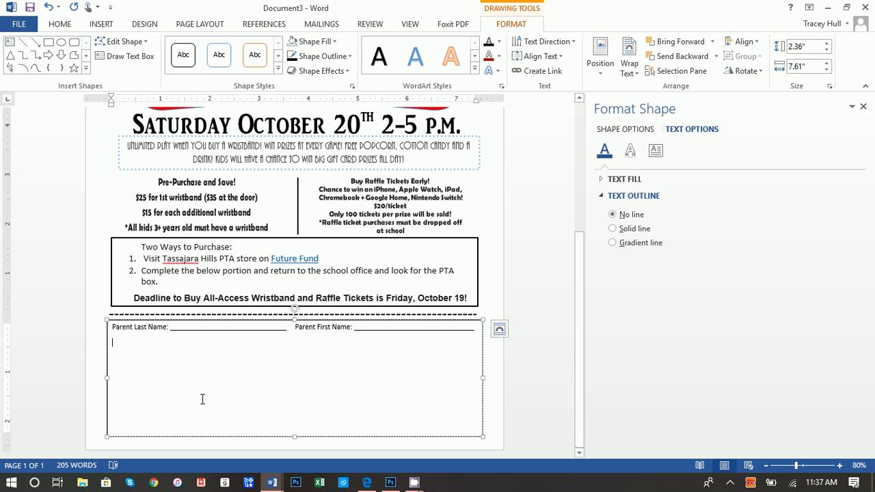
# Step: Copy the order form lines from "Phone Number:" through "Comments:" in CarnivalPurchaseFlyer and paste them below the parent name line in Document3
pyautogui.moveTo(272, 482)
pyautogui.click(199, 437)
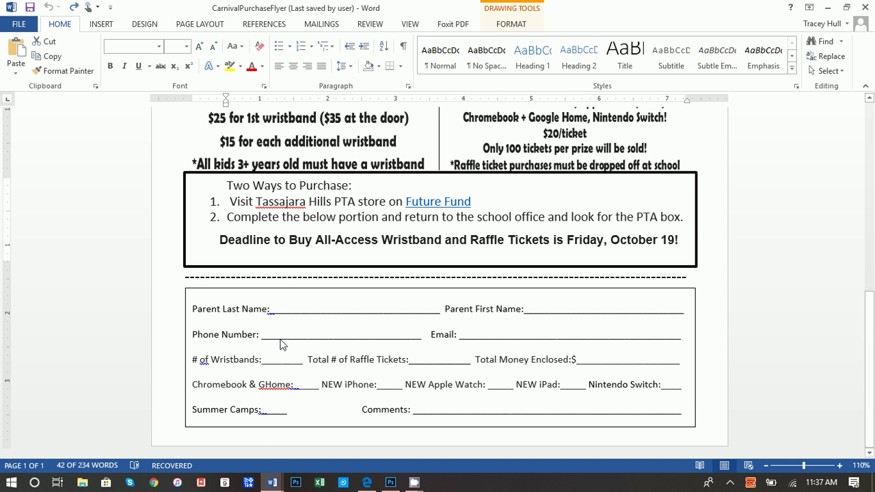
pyautogui.click(679, 413)
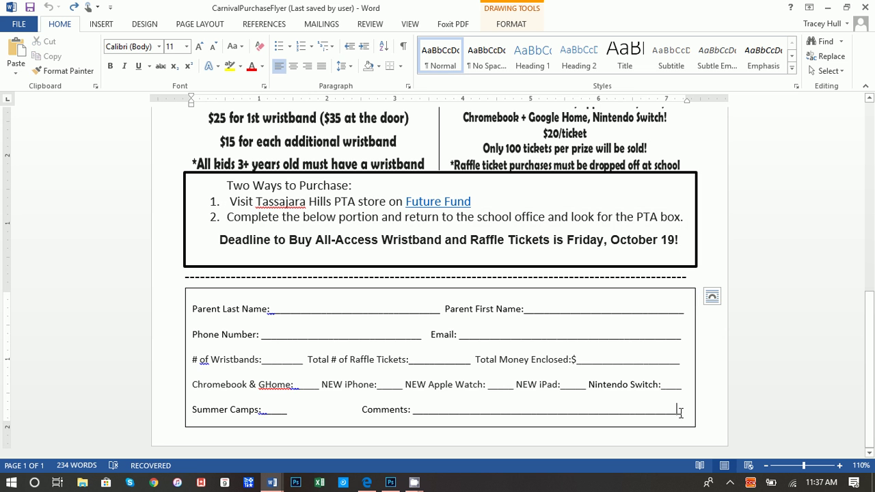
pyautogui.moveTo(679, 412); pyautogui.dragTo(203, 334)
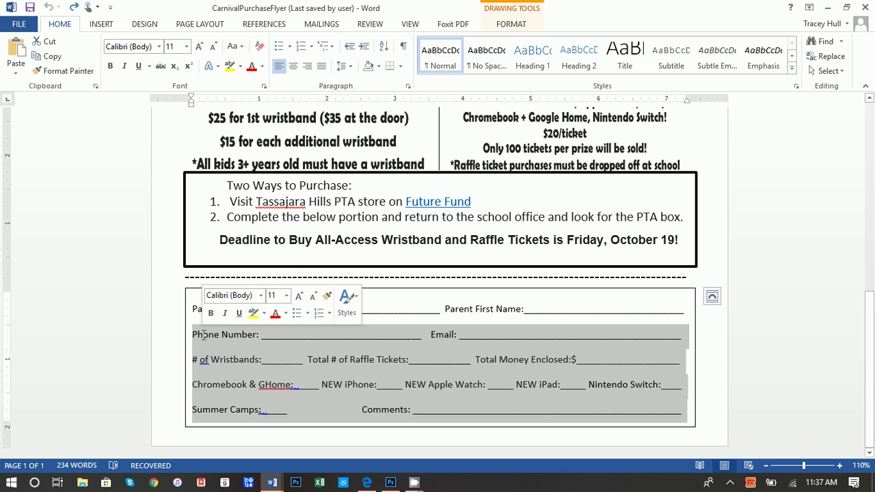
pyautogui.rightClick(203, 335)
pyautogui.click(205, 165)
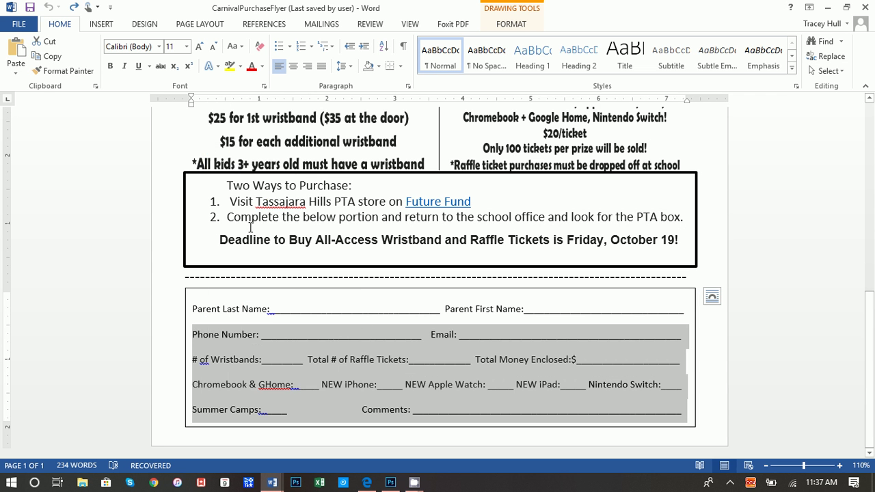
pyautogui.click(238, 309)
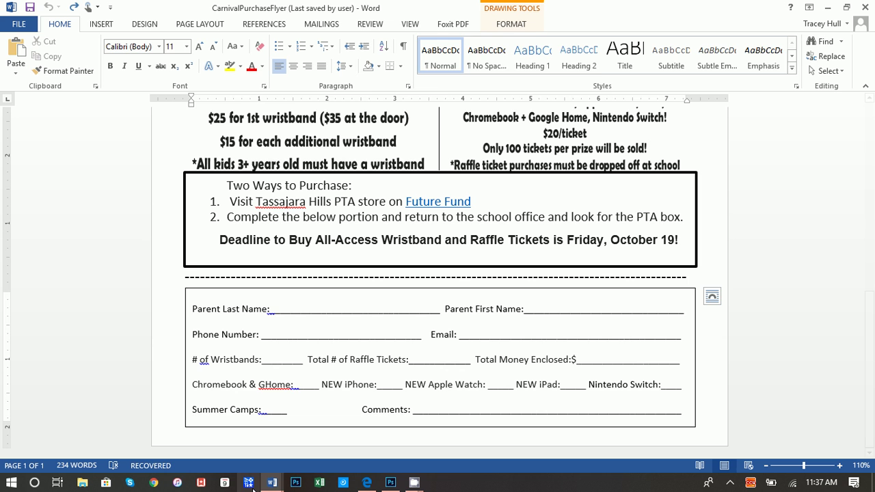
pyautogui.moveTo(271, 486)
pyautogui.click(305, 450)
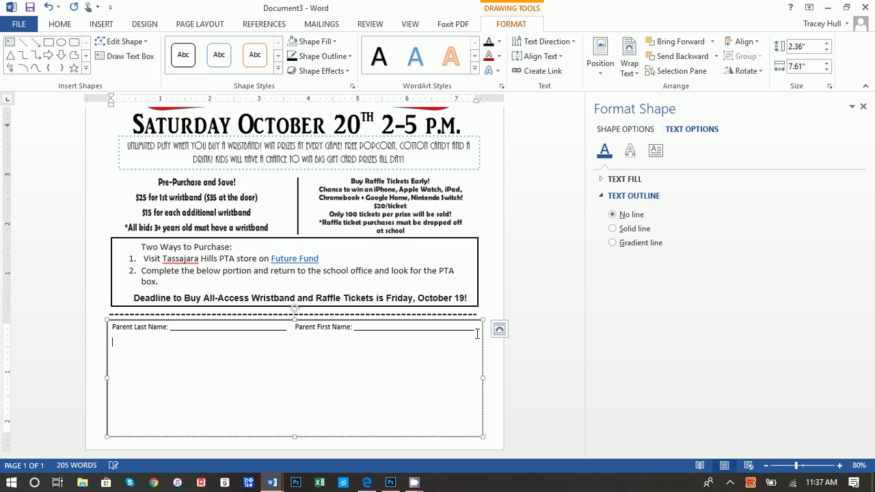
pyautogui.hotkey('ctrl', 'v')
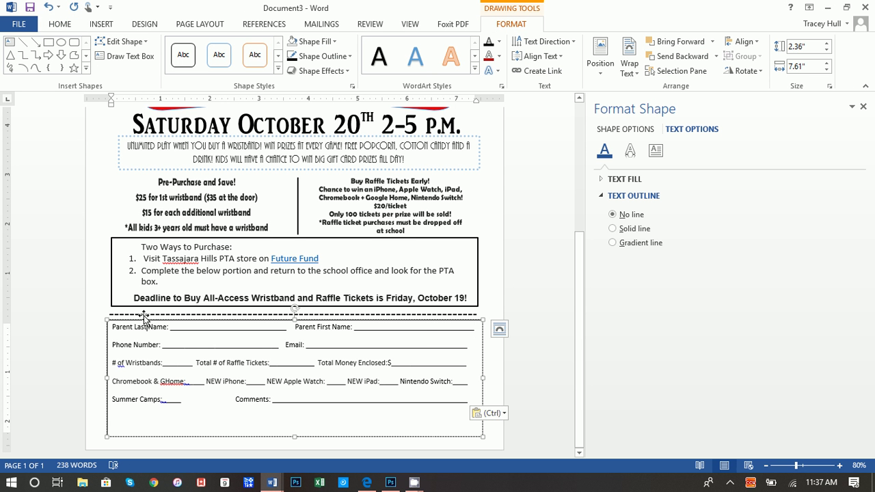
# Step: Lower the top edge of the order form text box to leave a gap below the dashed line, and check the flyer
pyautogui.click(59, 24)
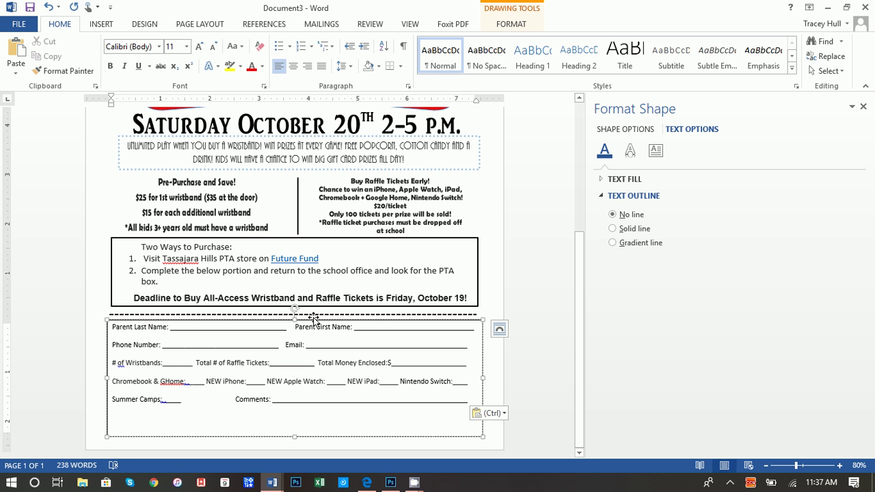
pyautogui.moveTo(295, 319); pyautogui.dragTo(294, 329)
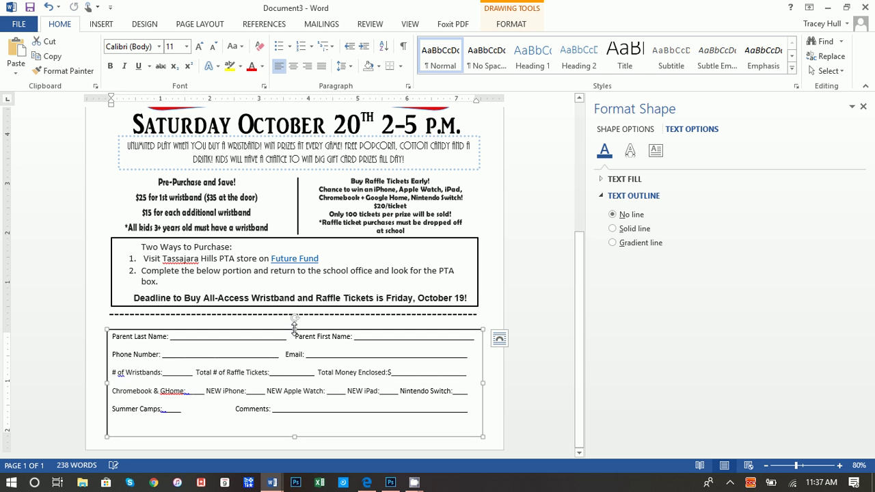
pyautogui.click(540, 289)
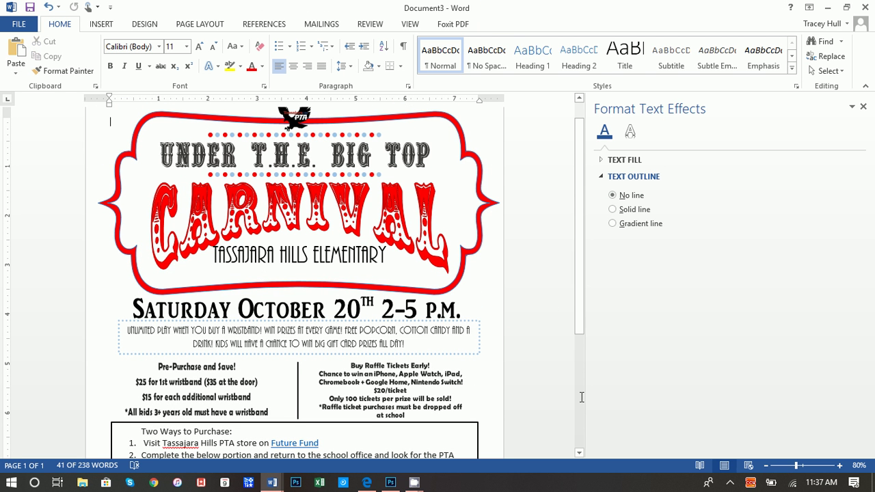
pyautogui.scroll(-5, 581, 354)
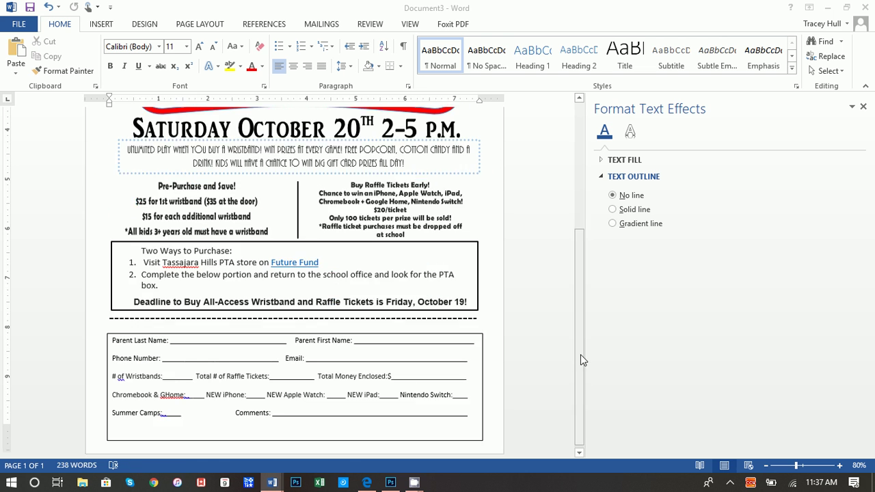
pyautogui.moveTo(582, 353)
pyautogui.mouseDown()
pyautogui.moveTo(579, 217)
pyautogui.moveTo(578, 381)
pyautogui.moveTo(580, 362)
pyautogui.mouseUp()
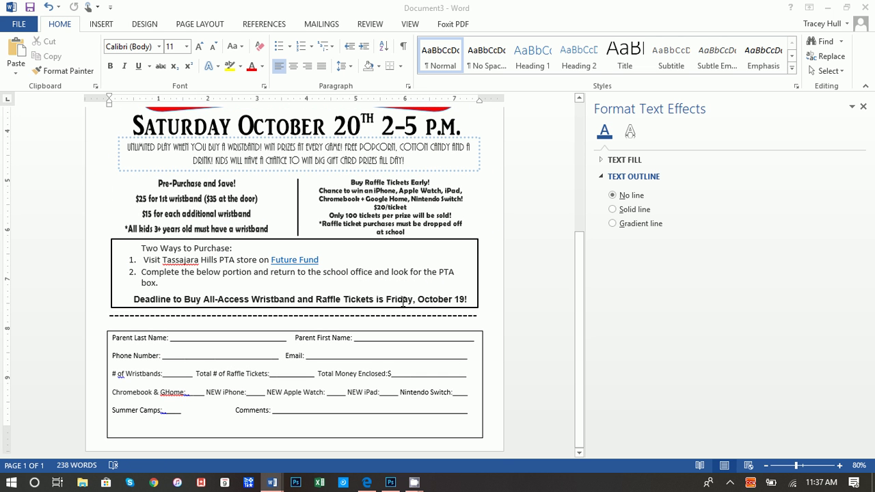
pyautogui.click(303, 264)
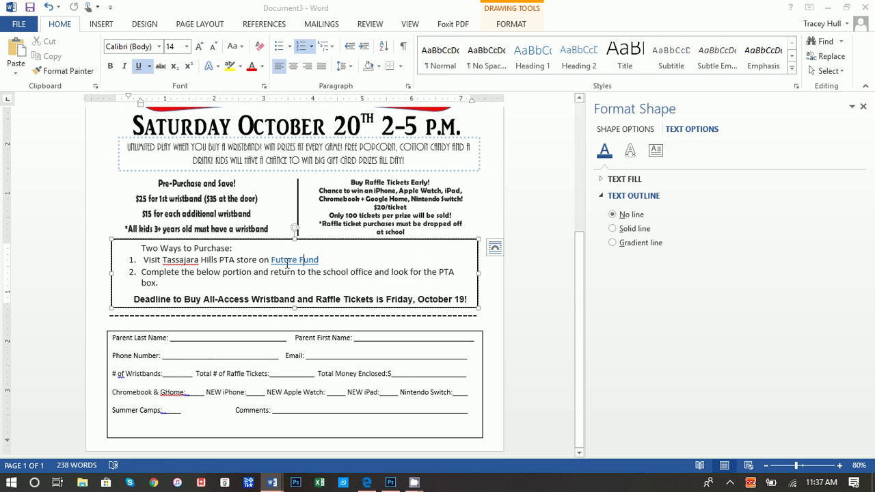
pyautogui.scroll(3, 297, 262)
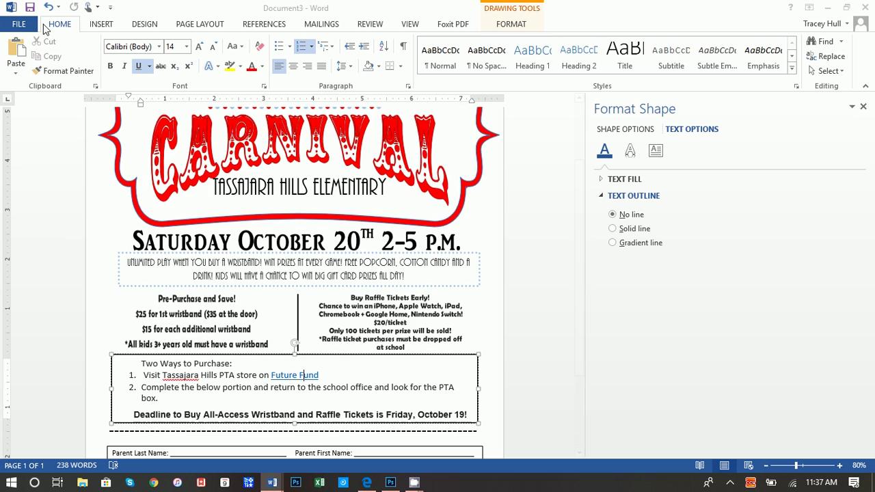
# Step: Export the flyer as a PDF named TassajaraFlyer into the CarnivalFlyer folder inside the Desktop's Video folder
pyautogui.click(18, 24)
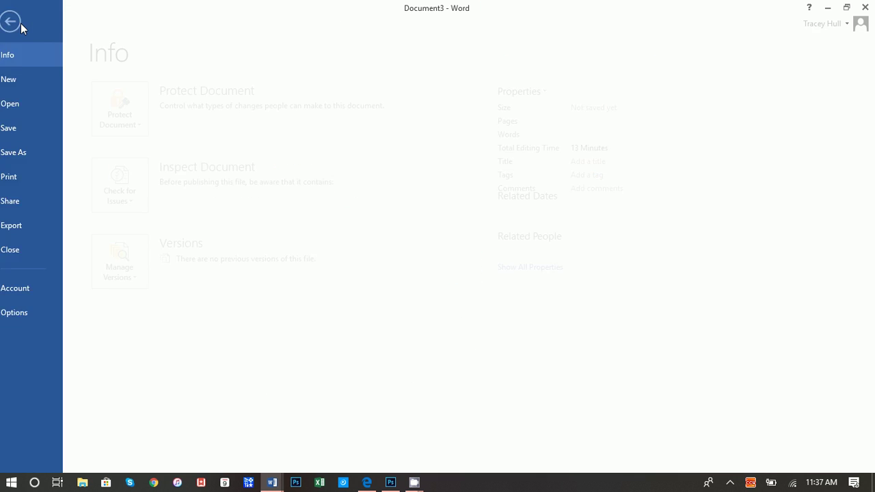
pyautogui.click(42, 225)
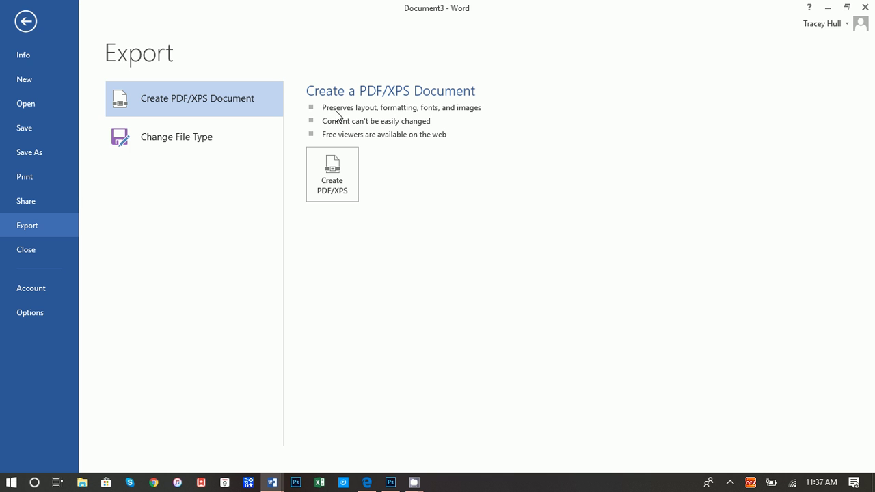
pyautogui.click(332, 175)
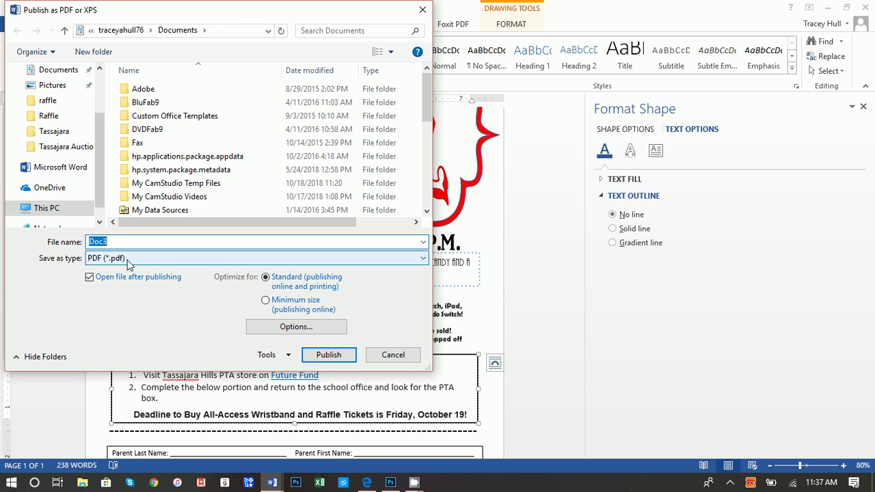
pyautogui.write('TassajaraFlyer')
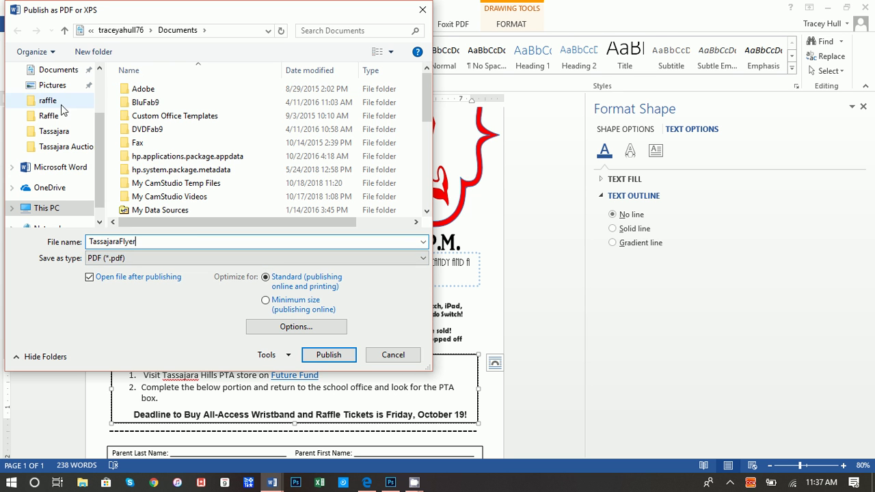
pyautogui.scroll(2, 53, 91)
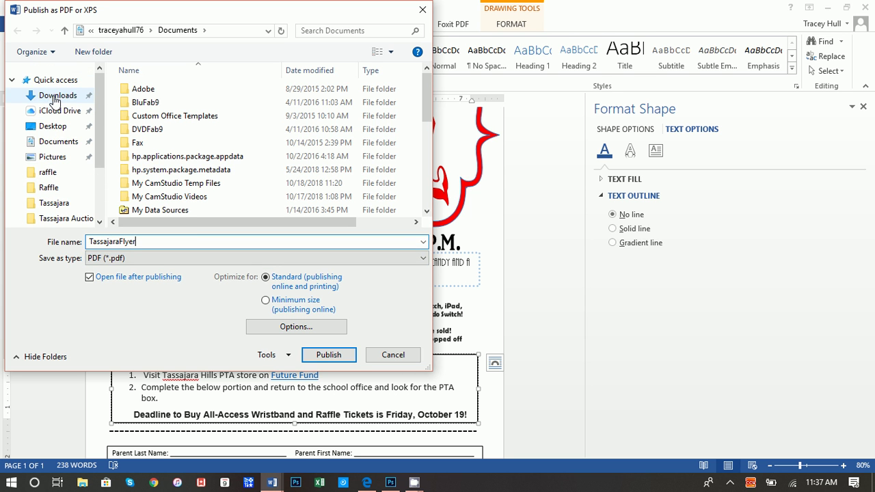
pyautogui.click(53, 127)
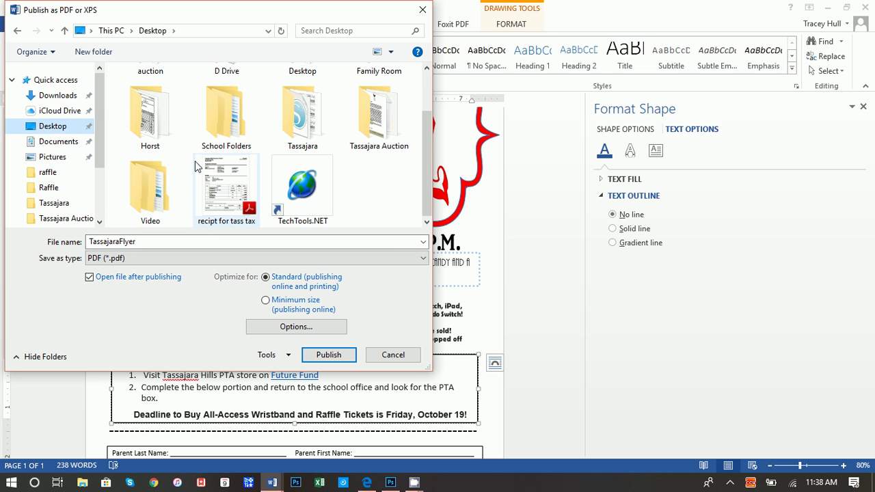
pyautogui.doubleClick(197, 145)
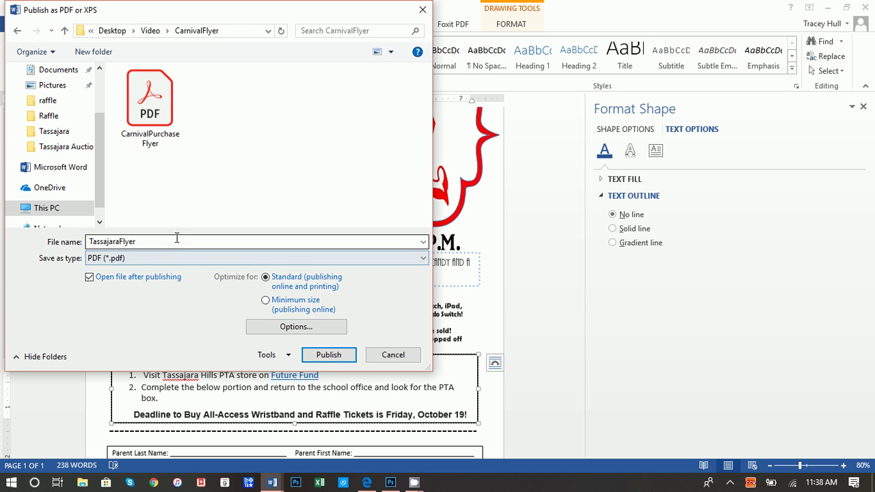
pyautogui.click(334, 354)
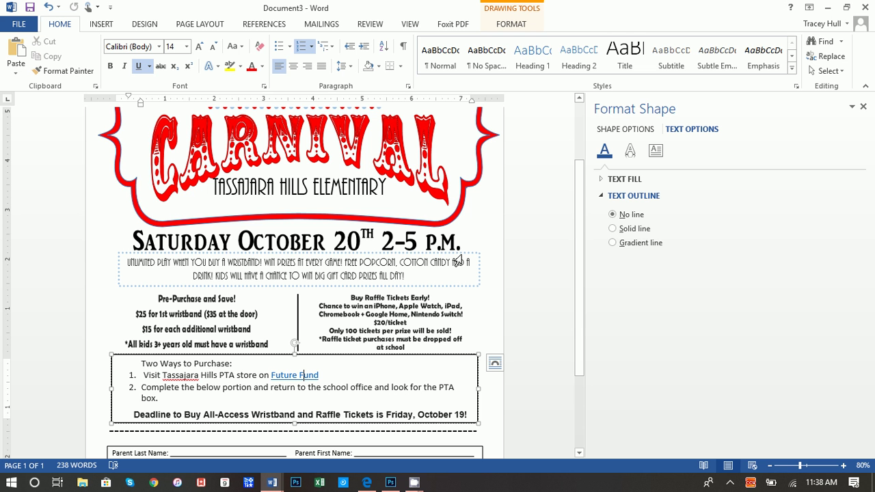
# Step: Review the exported TassajaraFlyer.pdf in Adobe Acrobat Reader, from the carnival heading down to the order form
pyautogui.scroll(-12, 458, 260)
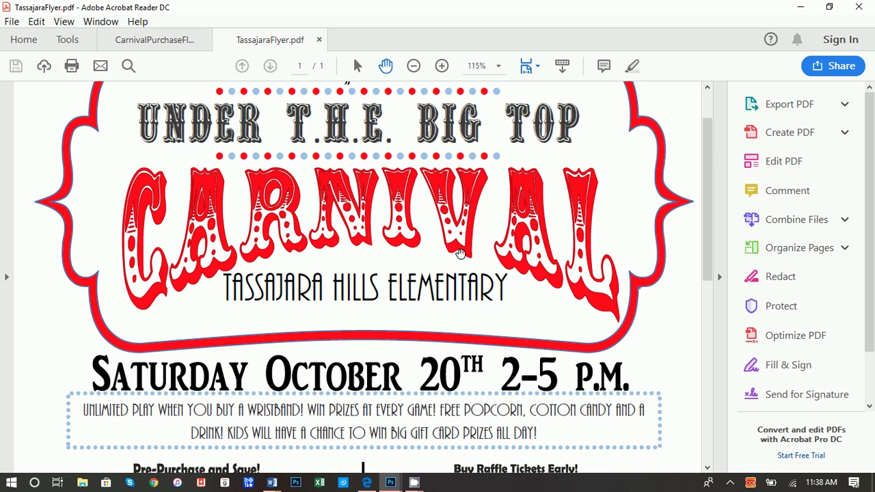
pyautogui.scroll(-2, 460, 256)
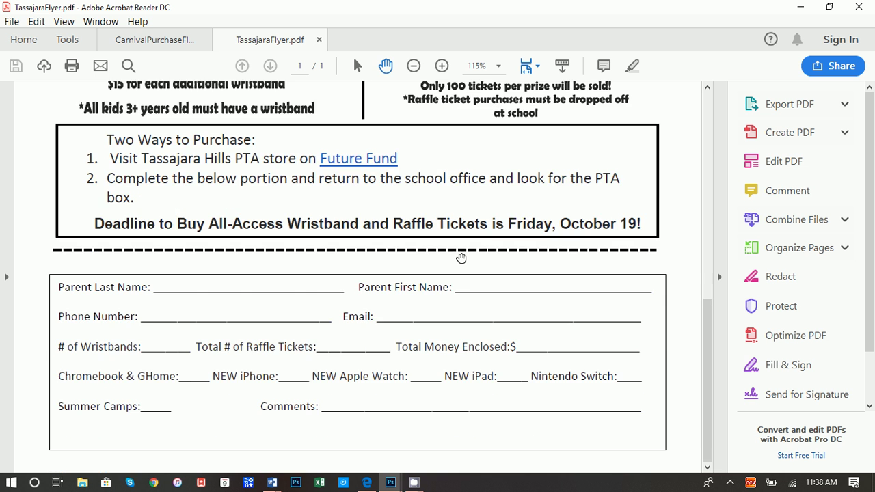
pyautogui.scroll(6, 463, 389)
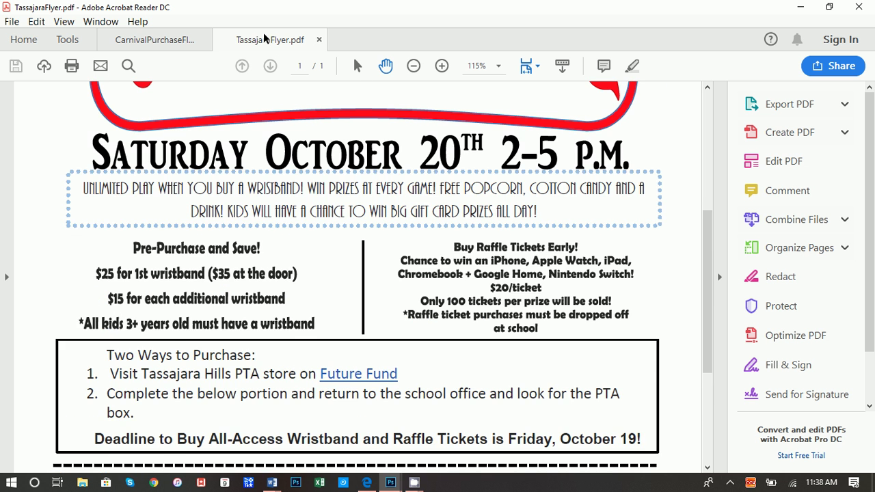
pyautogui.scroll(4, 383, 252)
pyautogui.scroll(2, 445, 267)
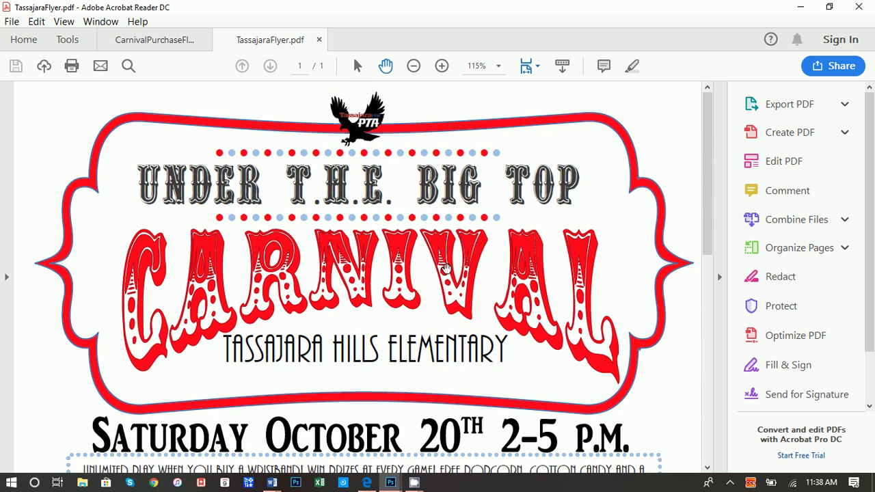
pyautogui.scroll(-3, 445, 267)
pyautogui.click(859, 7)
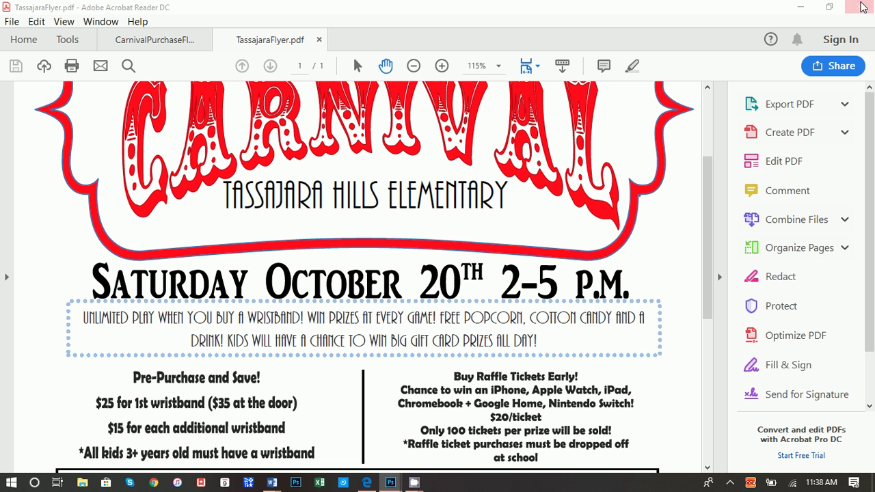
pyautogui.click(498, 268)
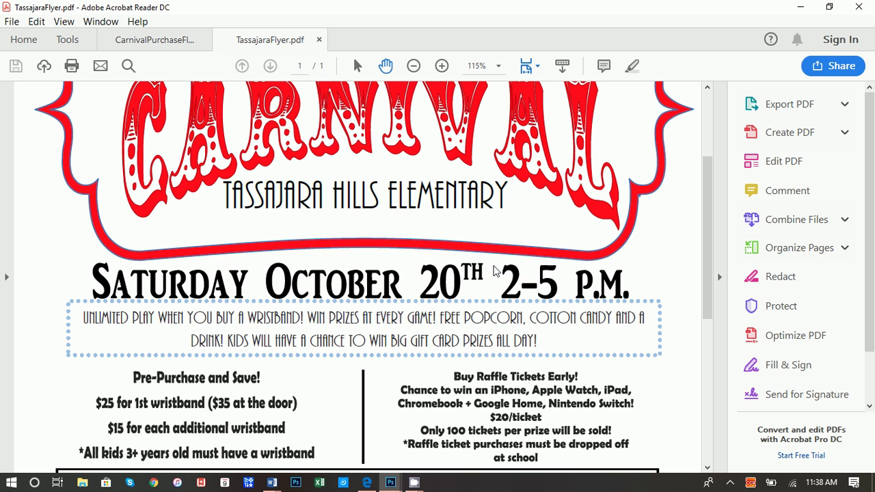
# Step: Switch to the YouTube channel page in the browser and look through its uploaded videos up to the channel header
pyautogui.click(366, 483)
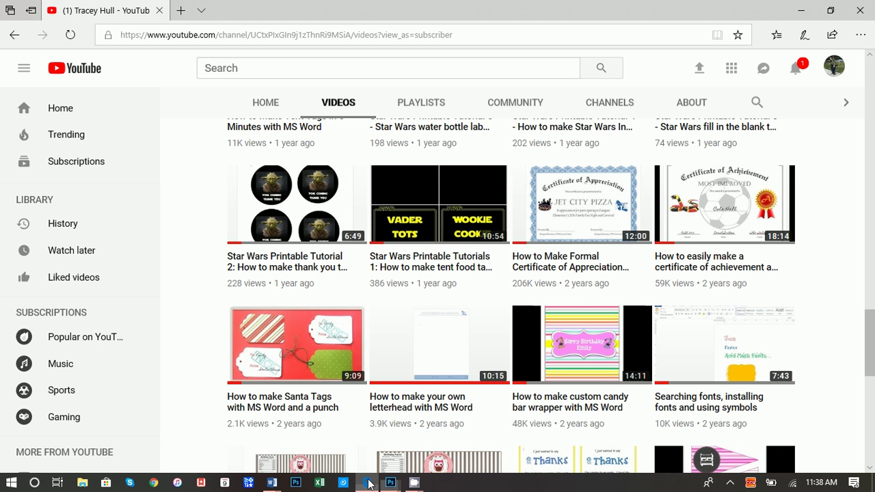
pyautogui.scroll(5, 403, 385)
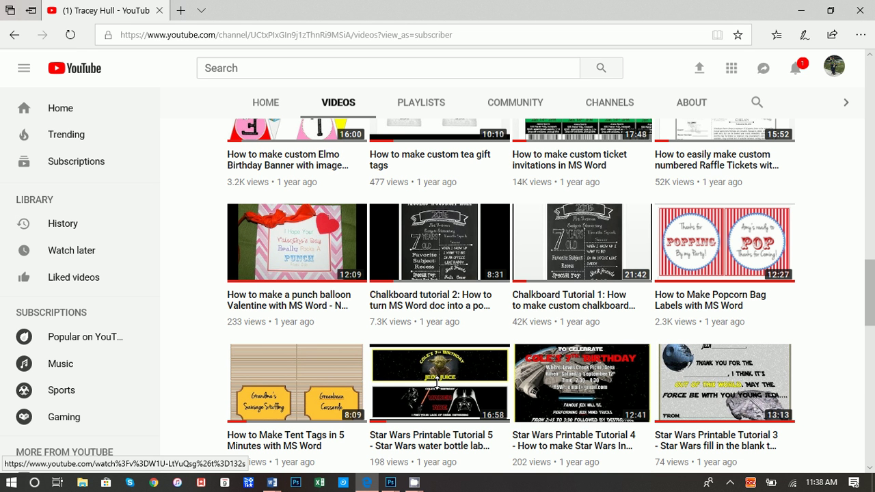
pyautogui.scroll(15, 437, 381)
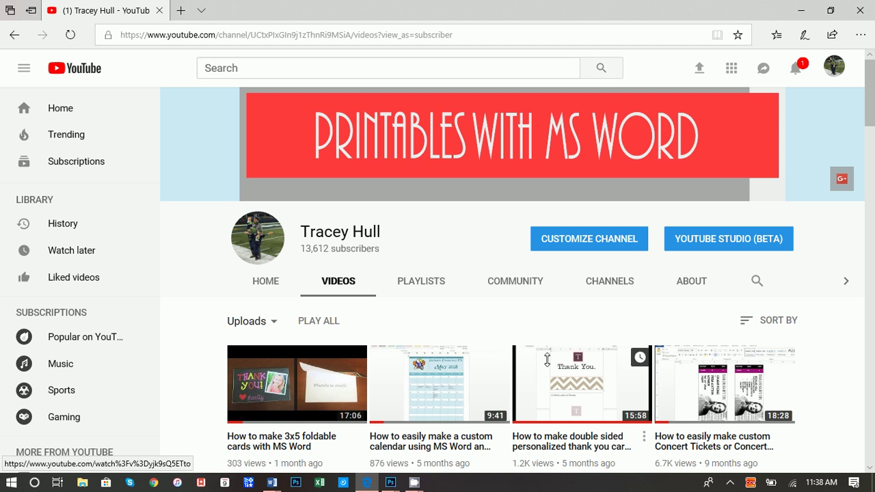
pyautogui.moveTo(414, 483)
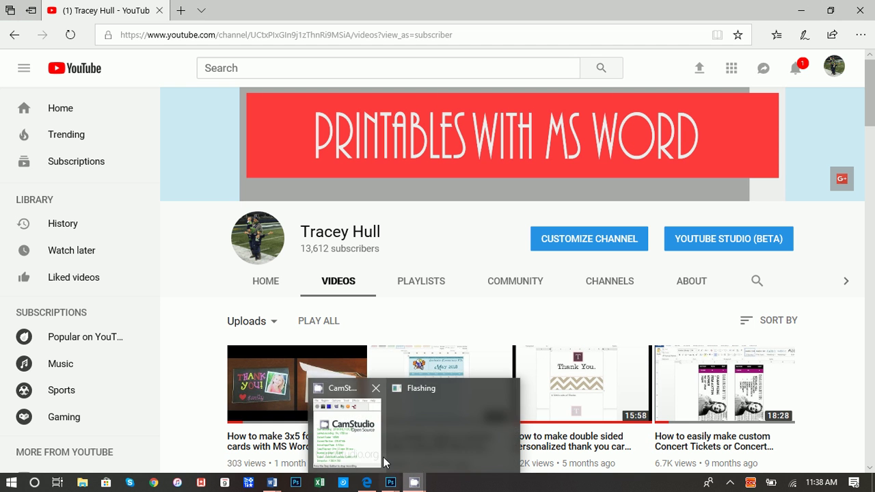